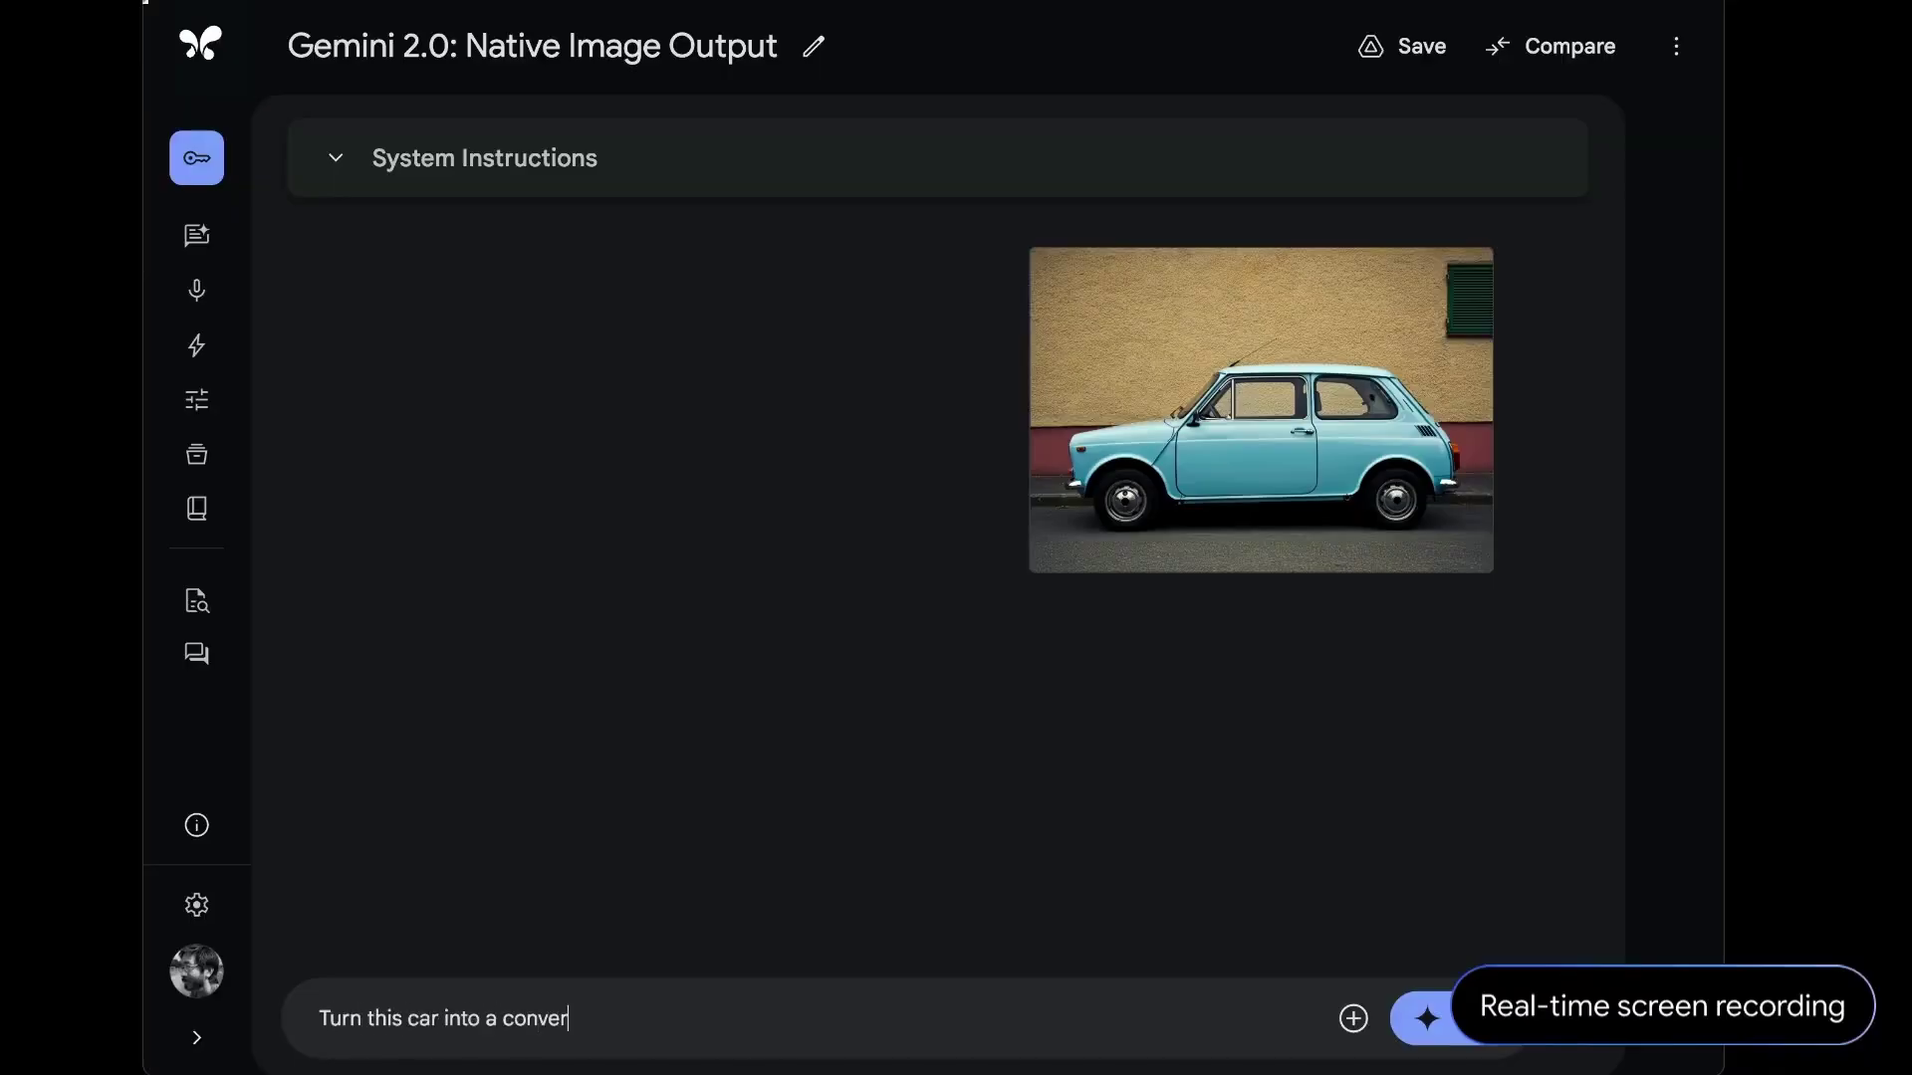
key(ctrl+Return)
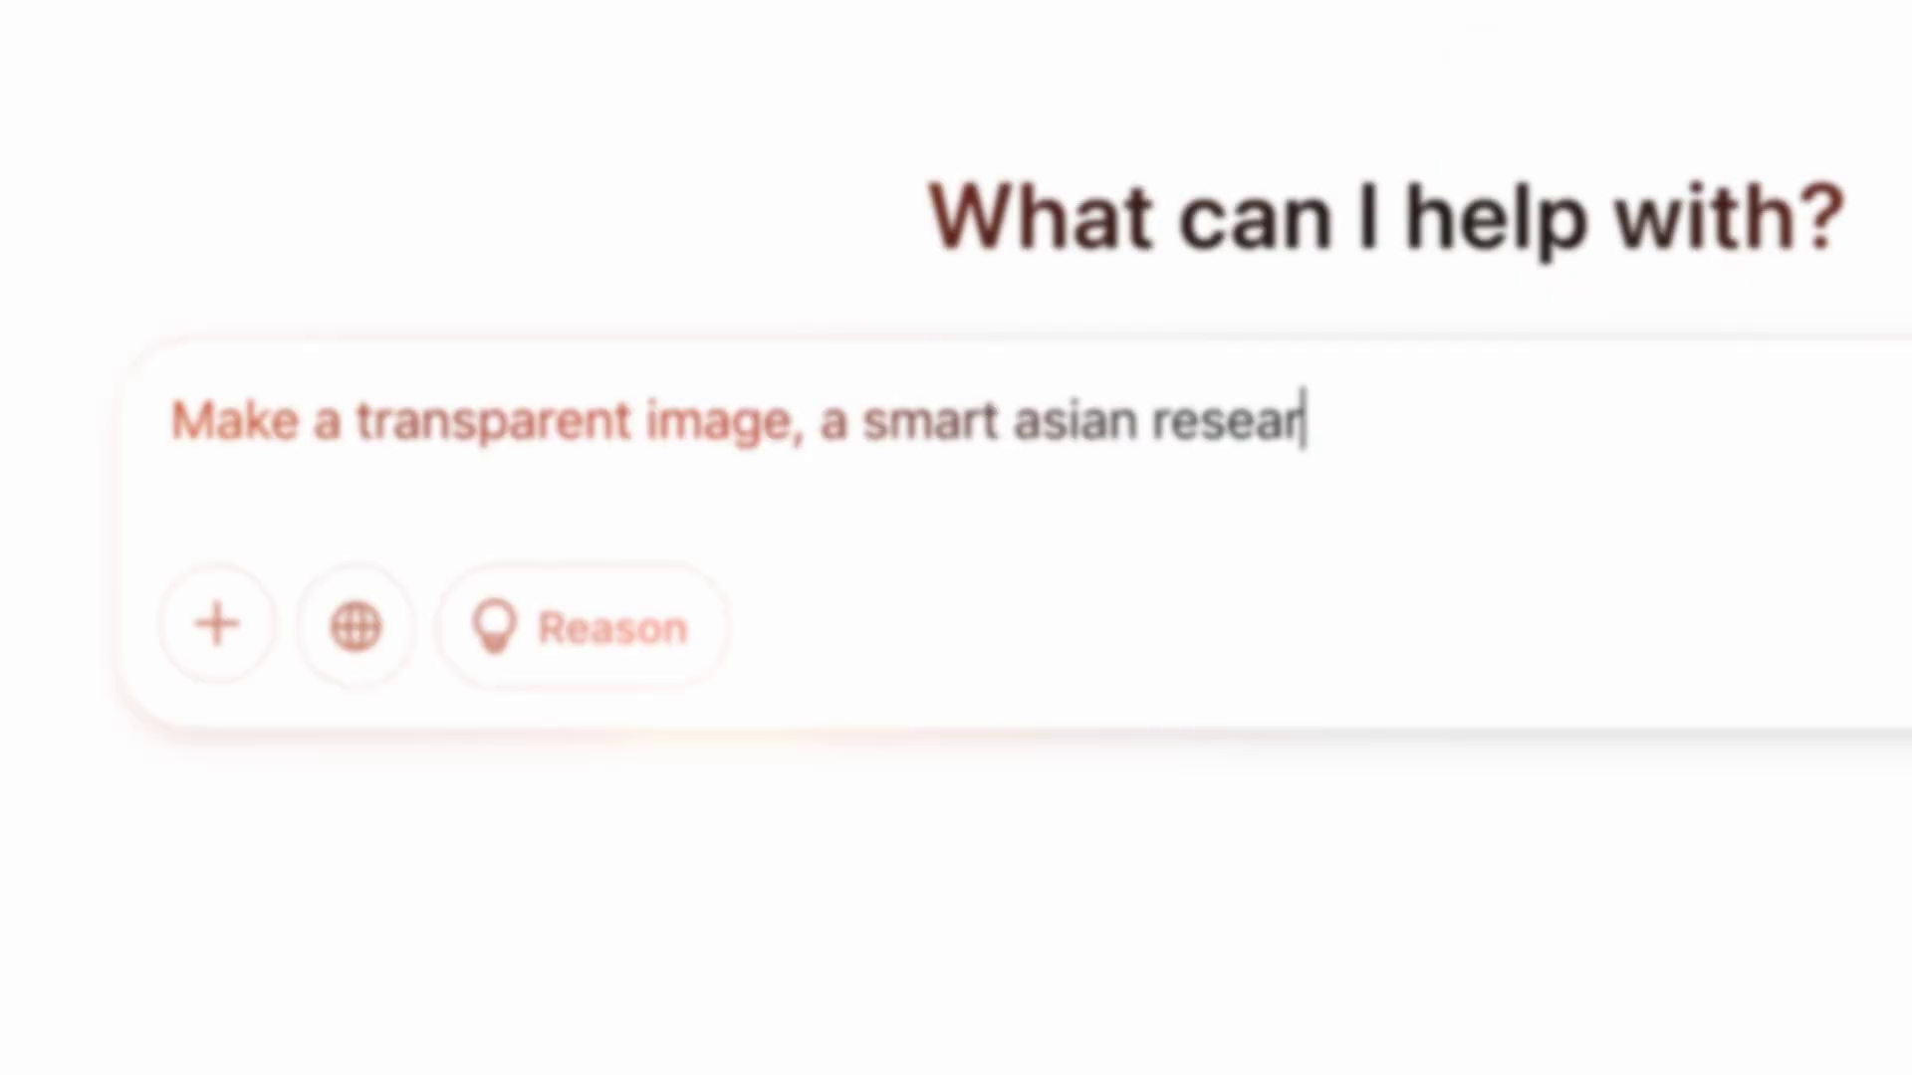
text(che)
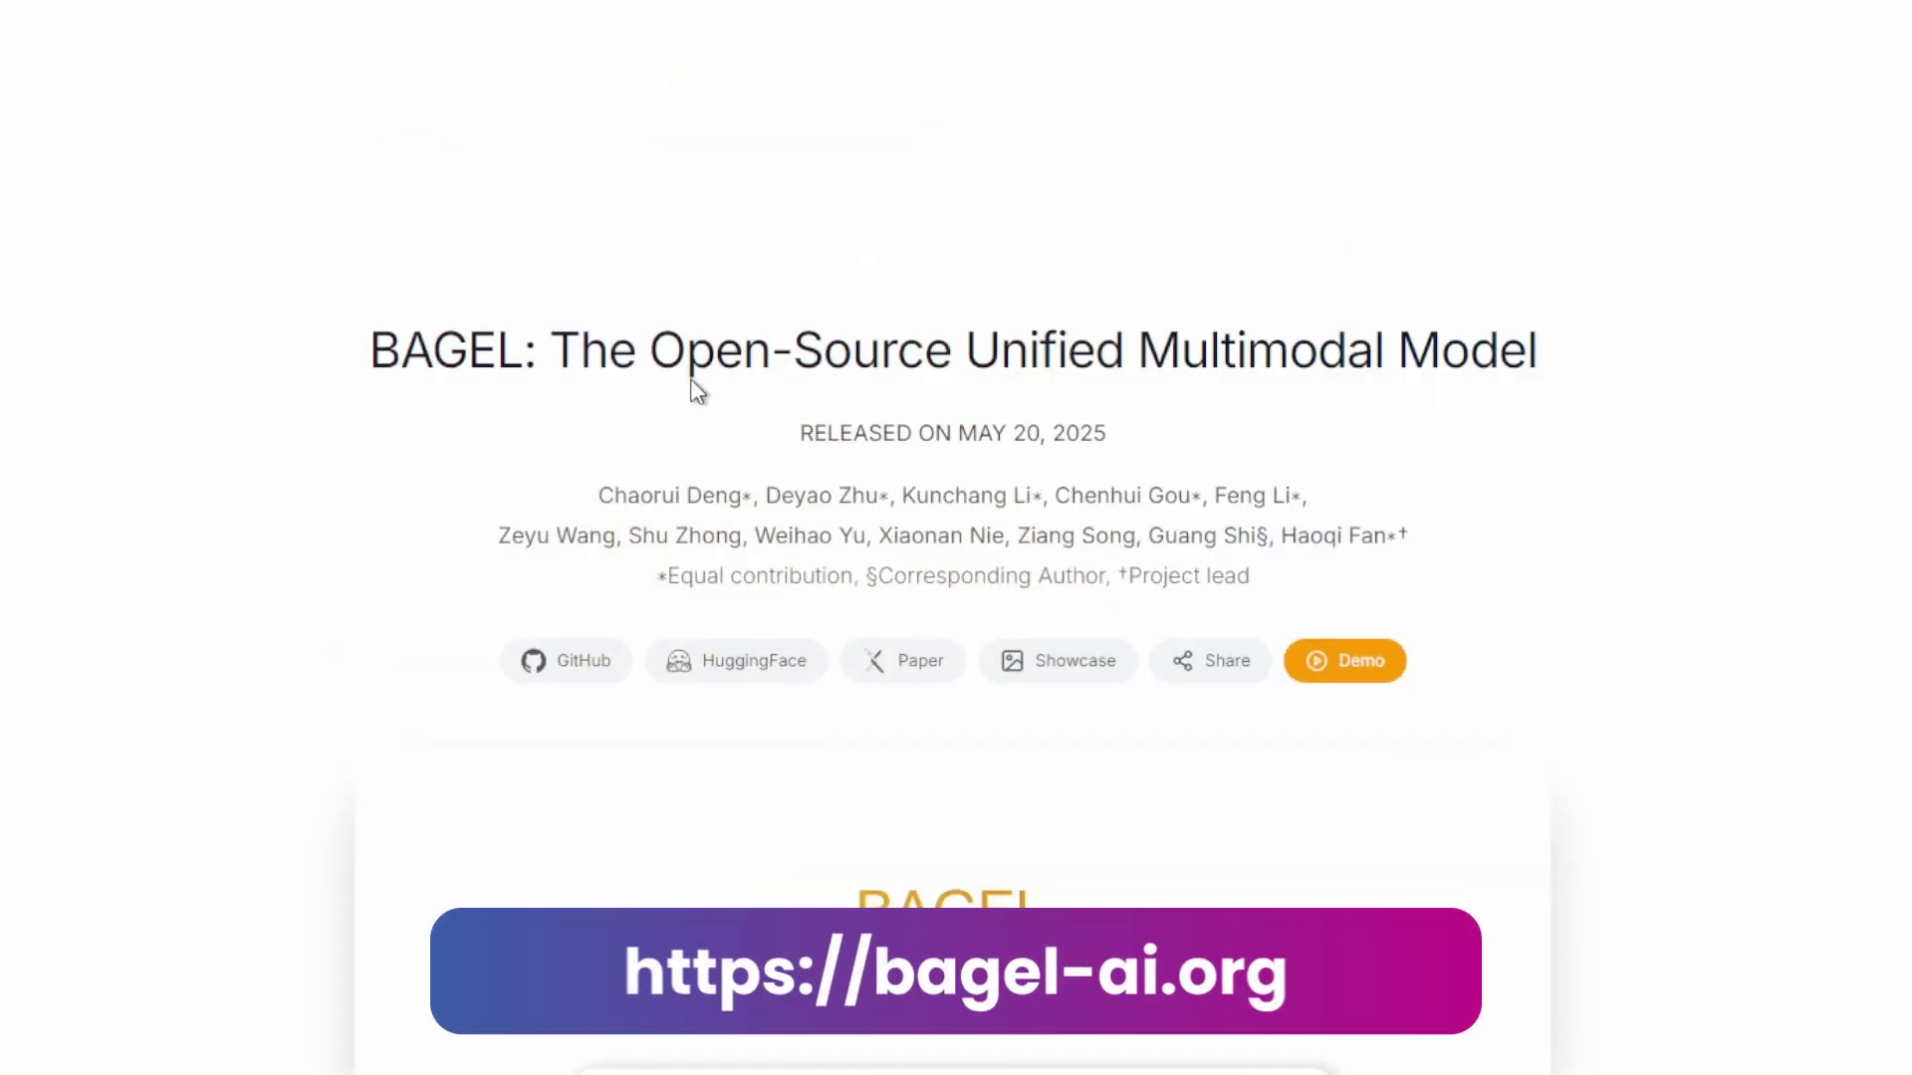
- Look through the BAGEL project page, from the introduction to the Chat, Generation and Editing examples
scroll(318, 356, down, 4)
scroll(232, 369, down, 3)
scroll(232, 370, down, 7)
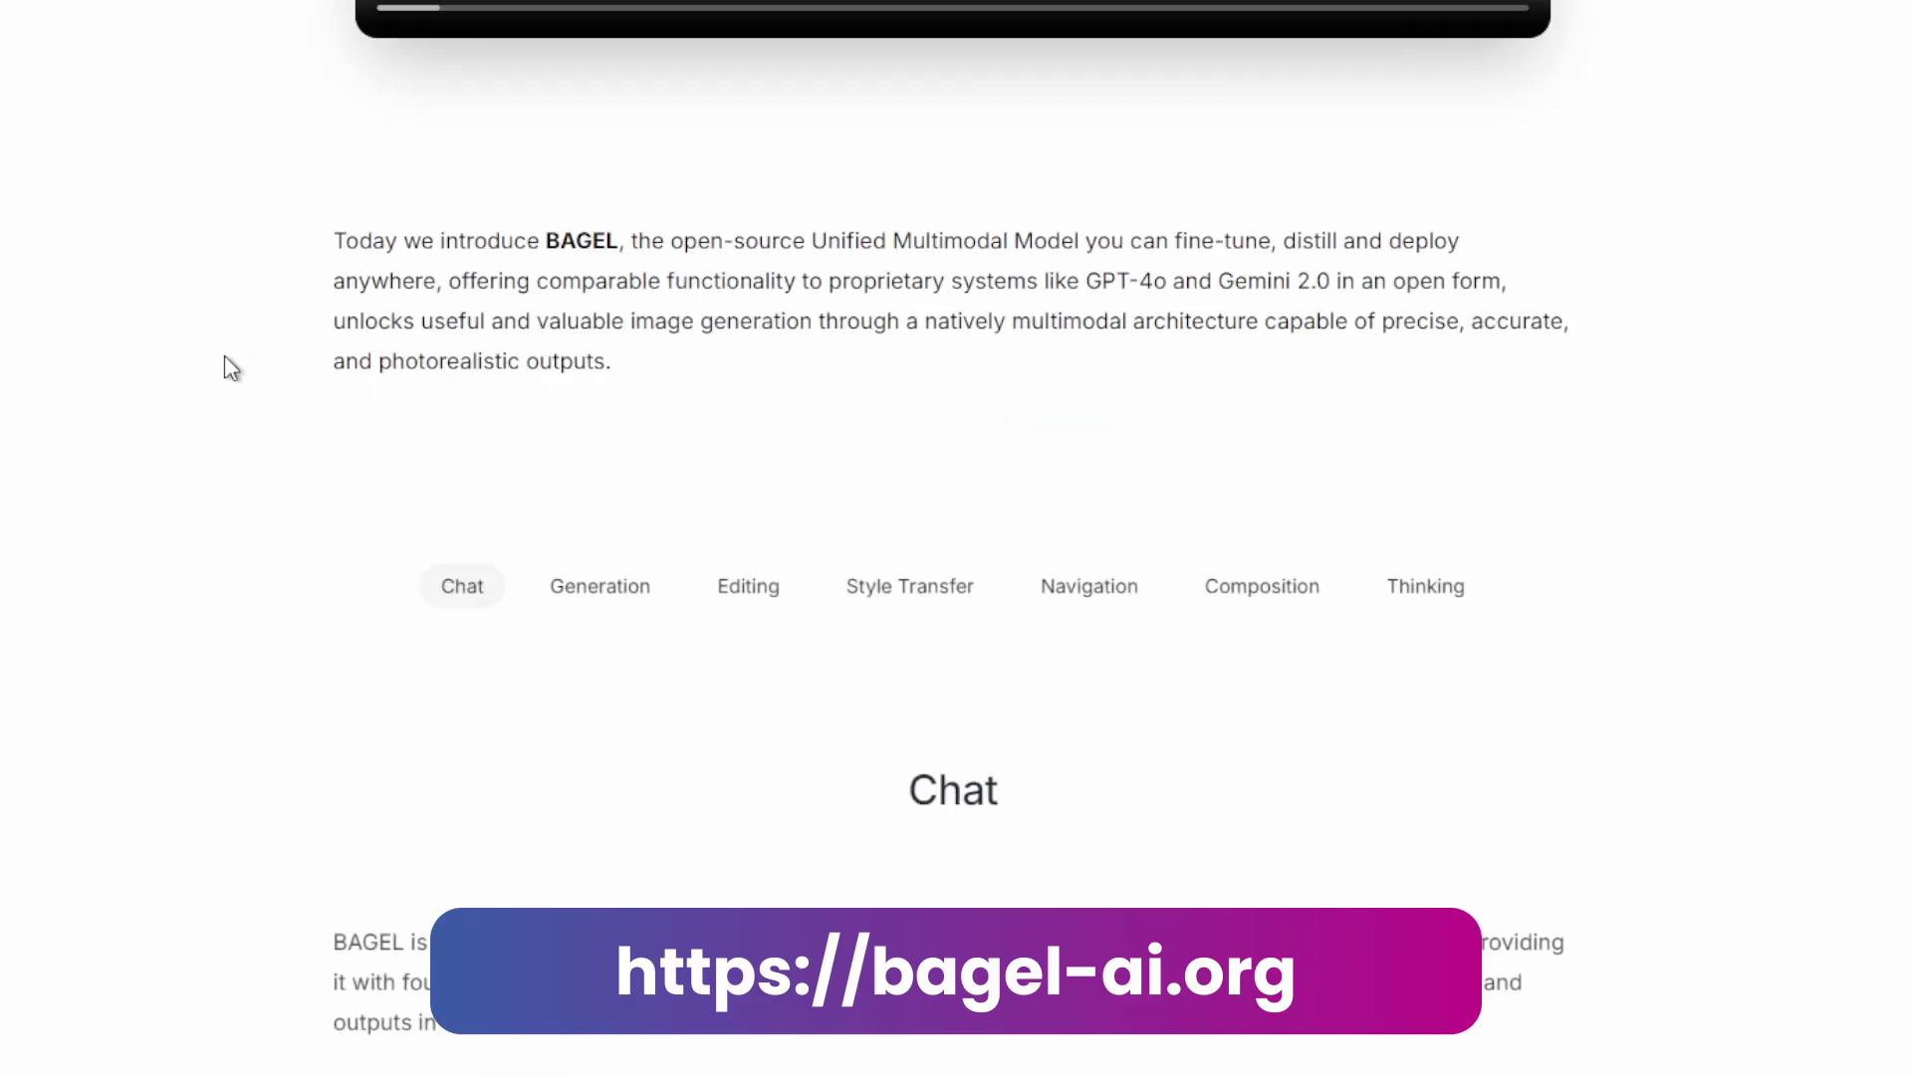
scroll(231, 369, down, 6)
scroll(232, 370, down, 15)
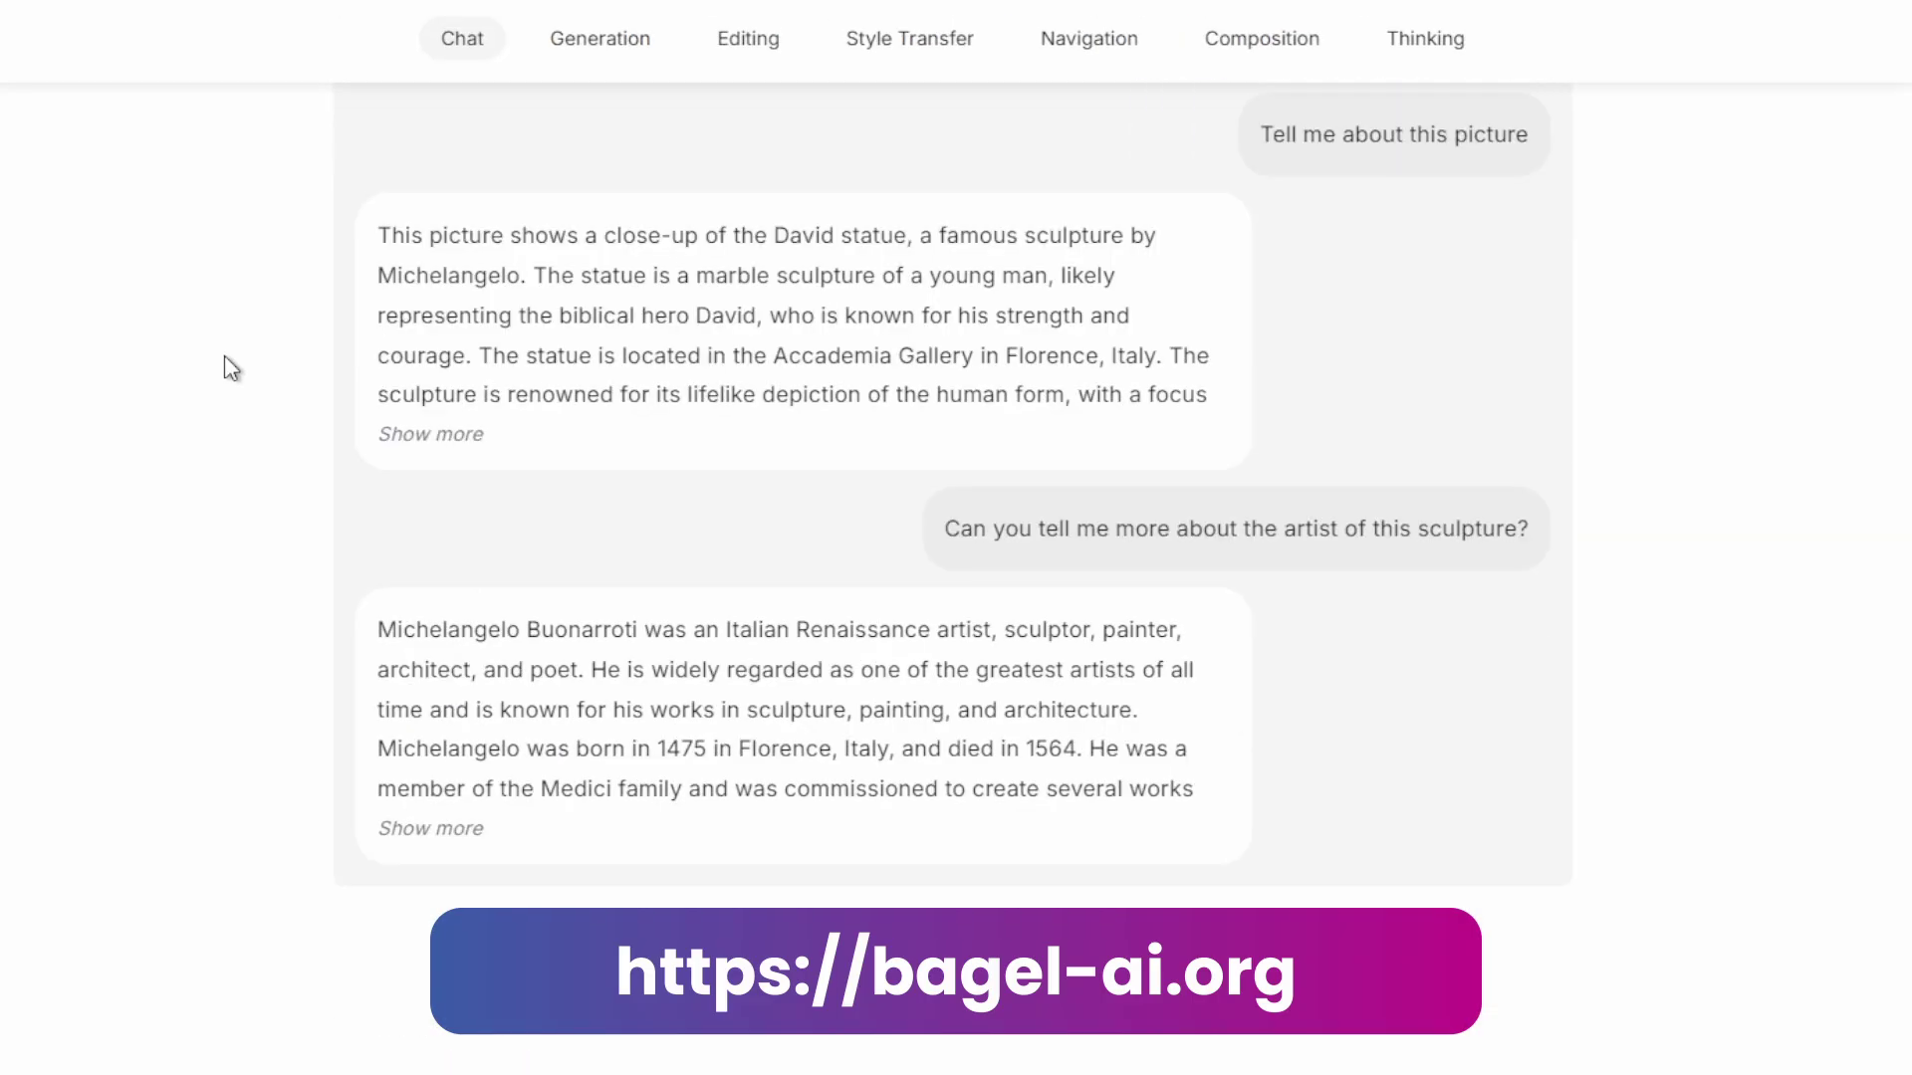
scroll(232, 369, down, 20)
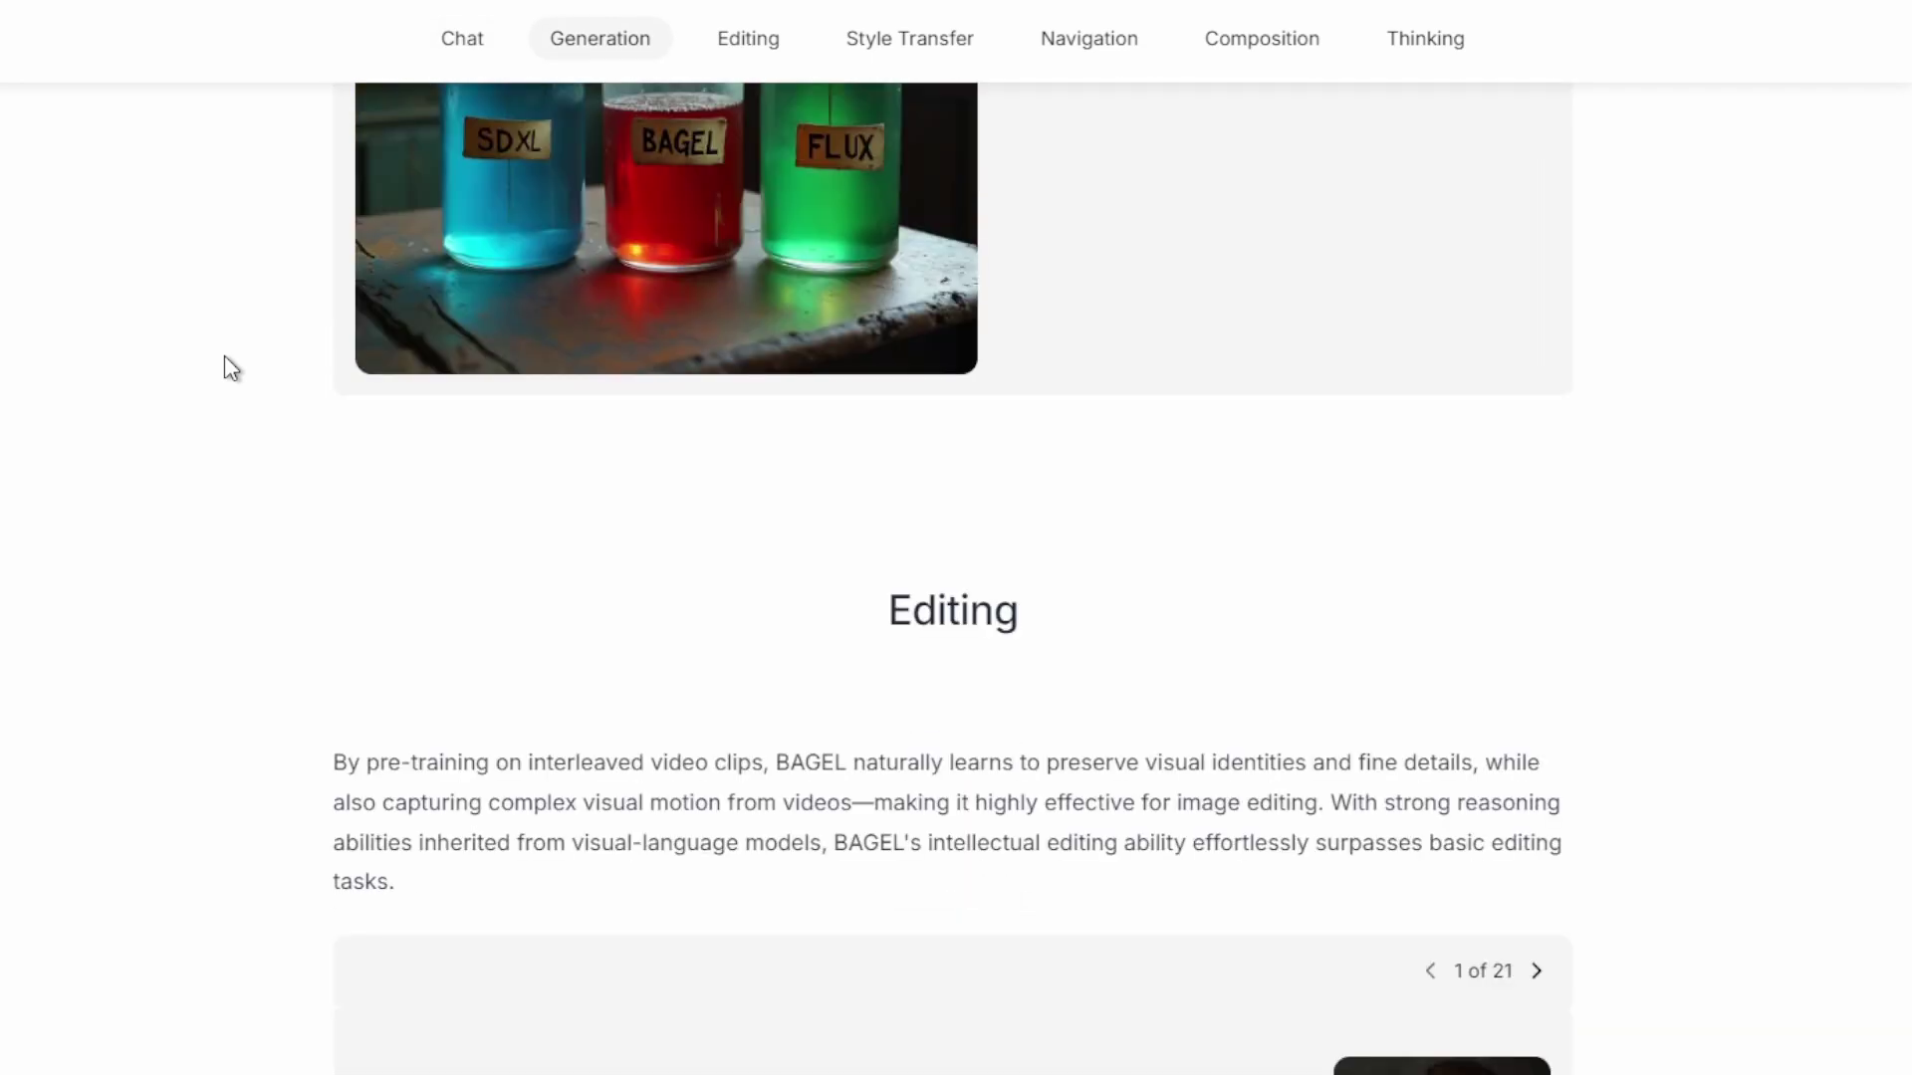
scroll(232, 369, down, 6)
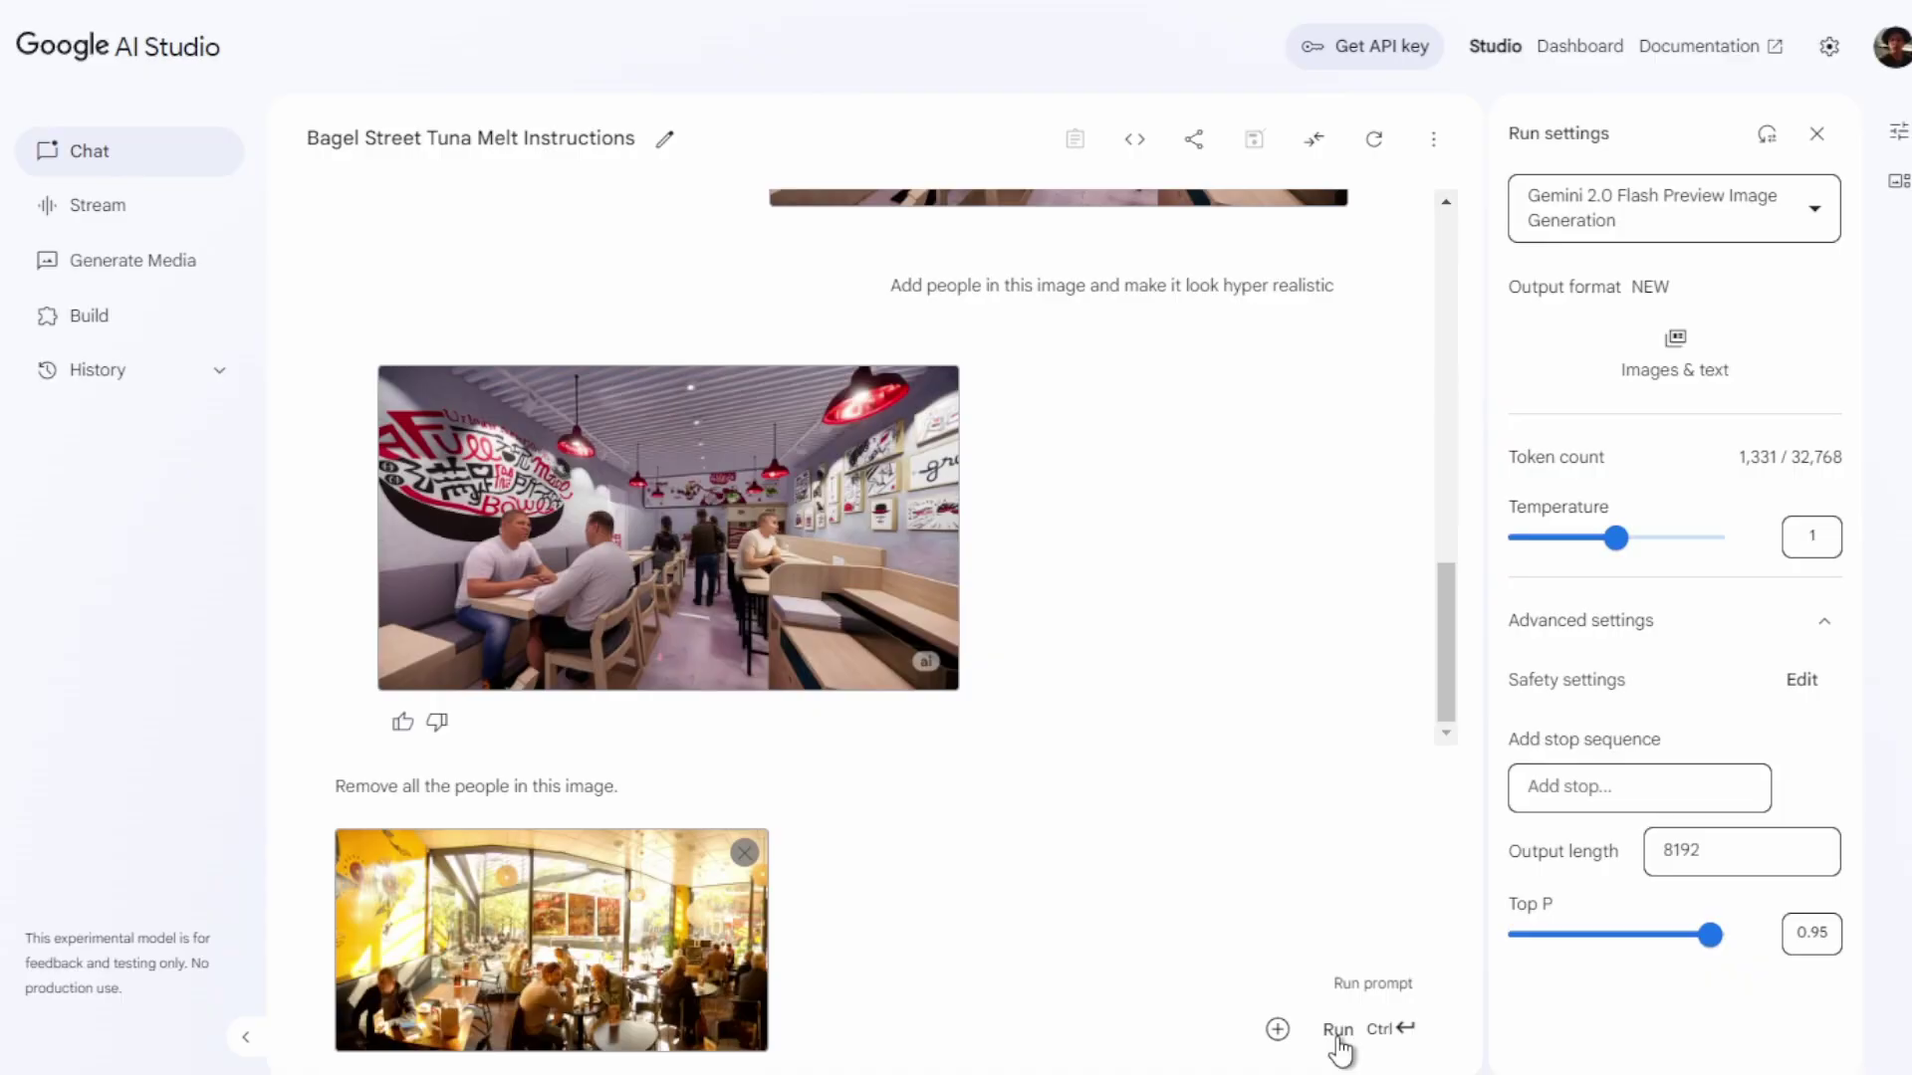
- In Google AI Studio, run the prompt "Remove all the people in this image." on the attached café photo
click(1338, 1035)
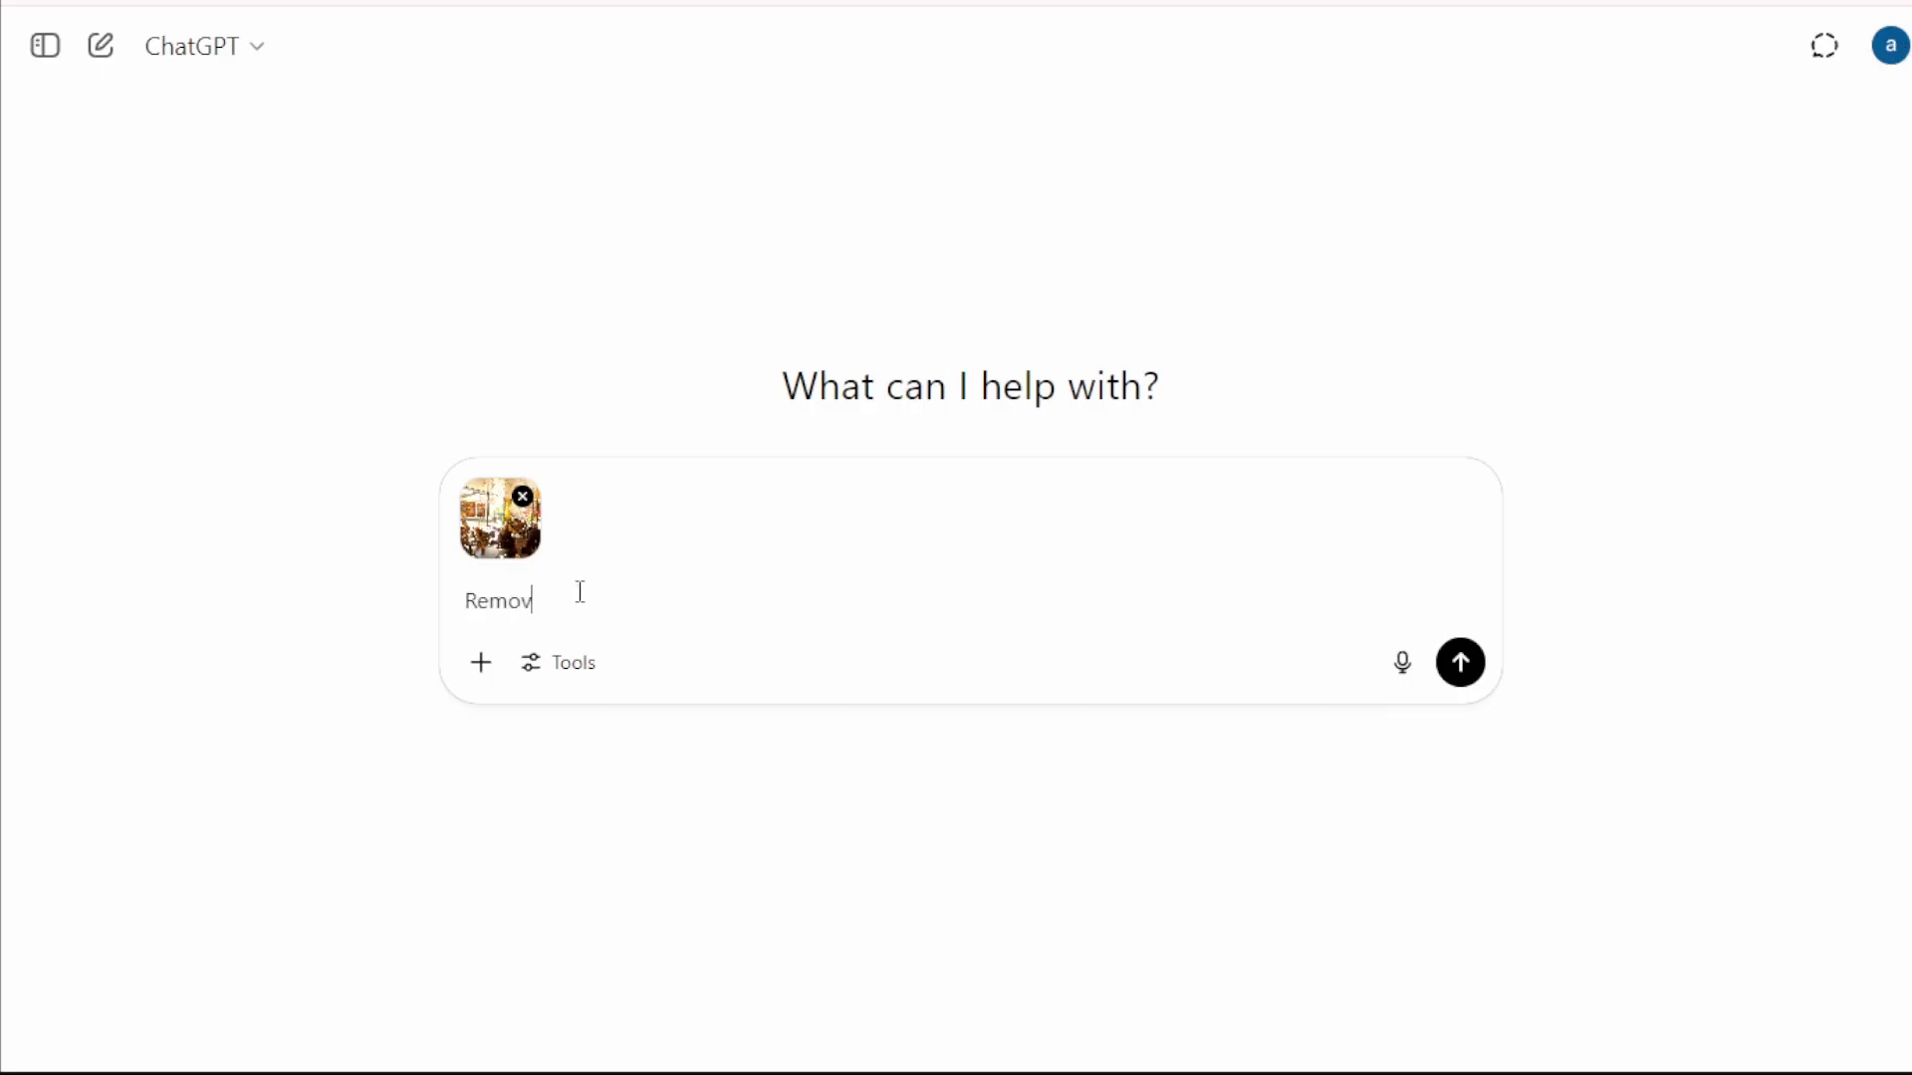
- In ChatGPT, enter the prompt "Remove all the people in this picture" for the attached café photo and choose a tool for it
text(ve all the people in this picture)
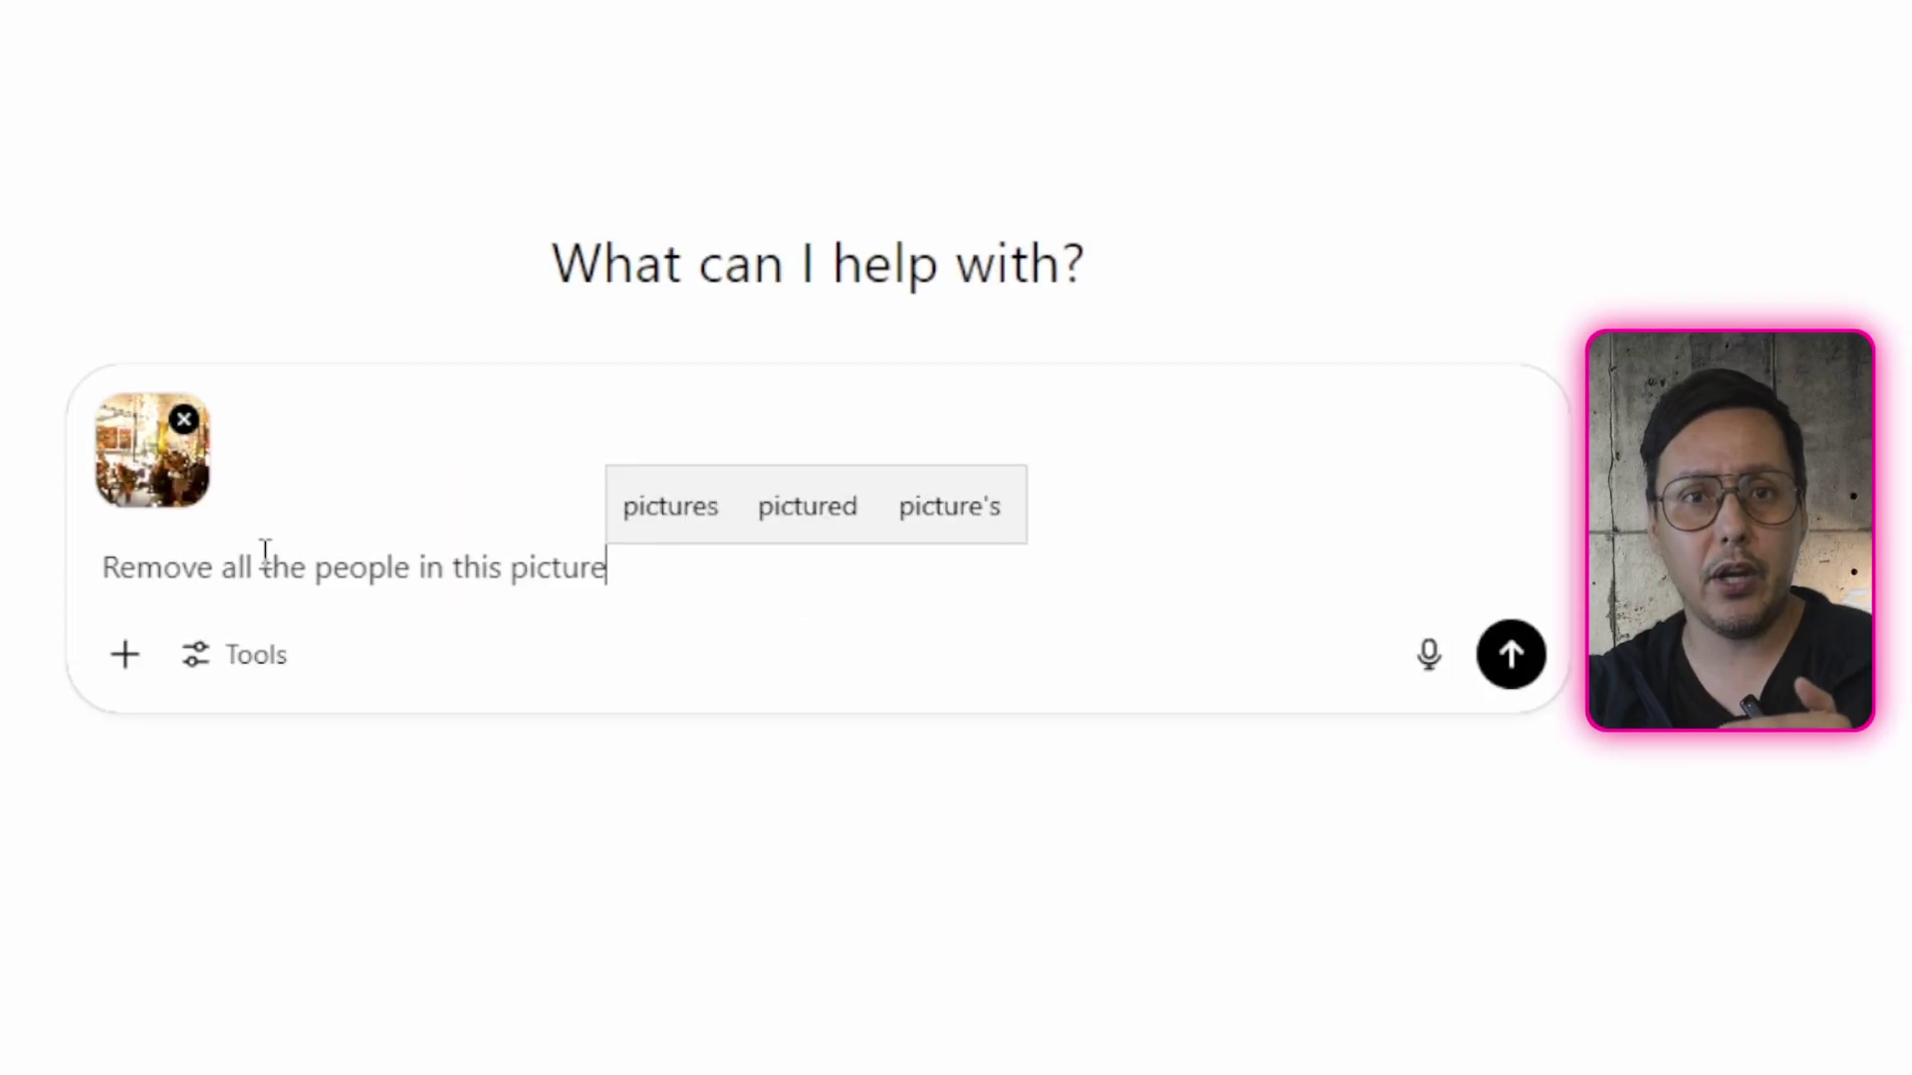
click(250, 661)
click(269, 748)
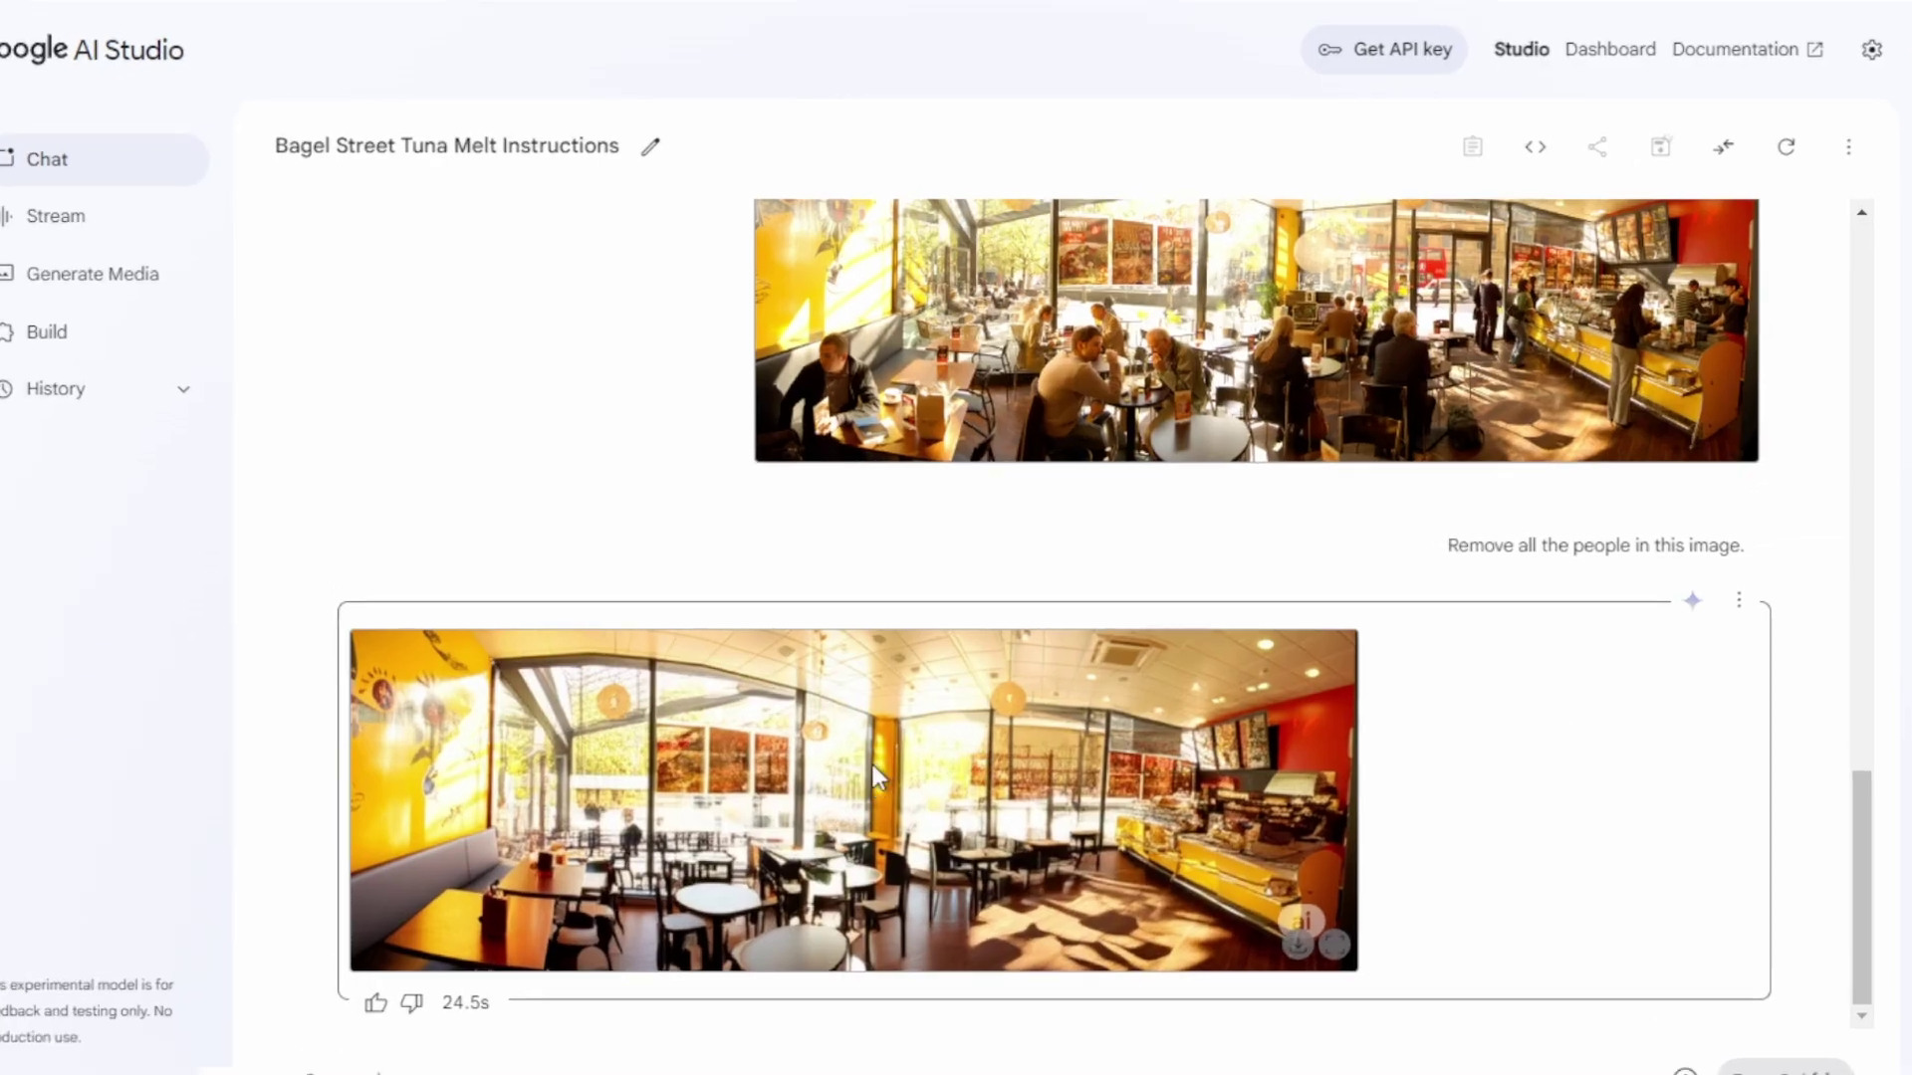
- Examine the edited café image from Gemini at full size, and the version ChatGPT created from the same photo
click(877, 777)
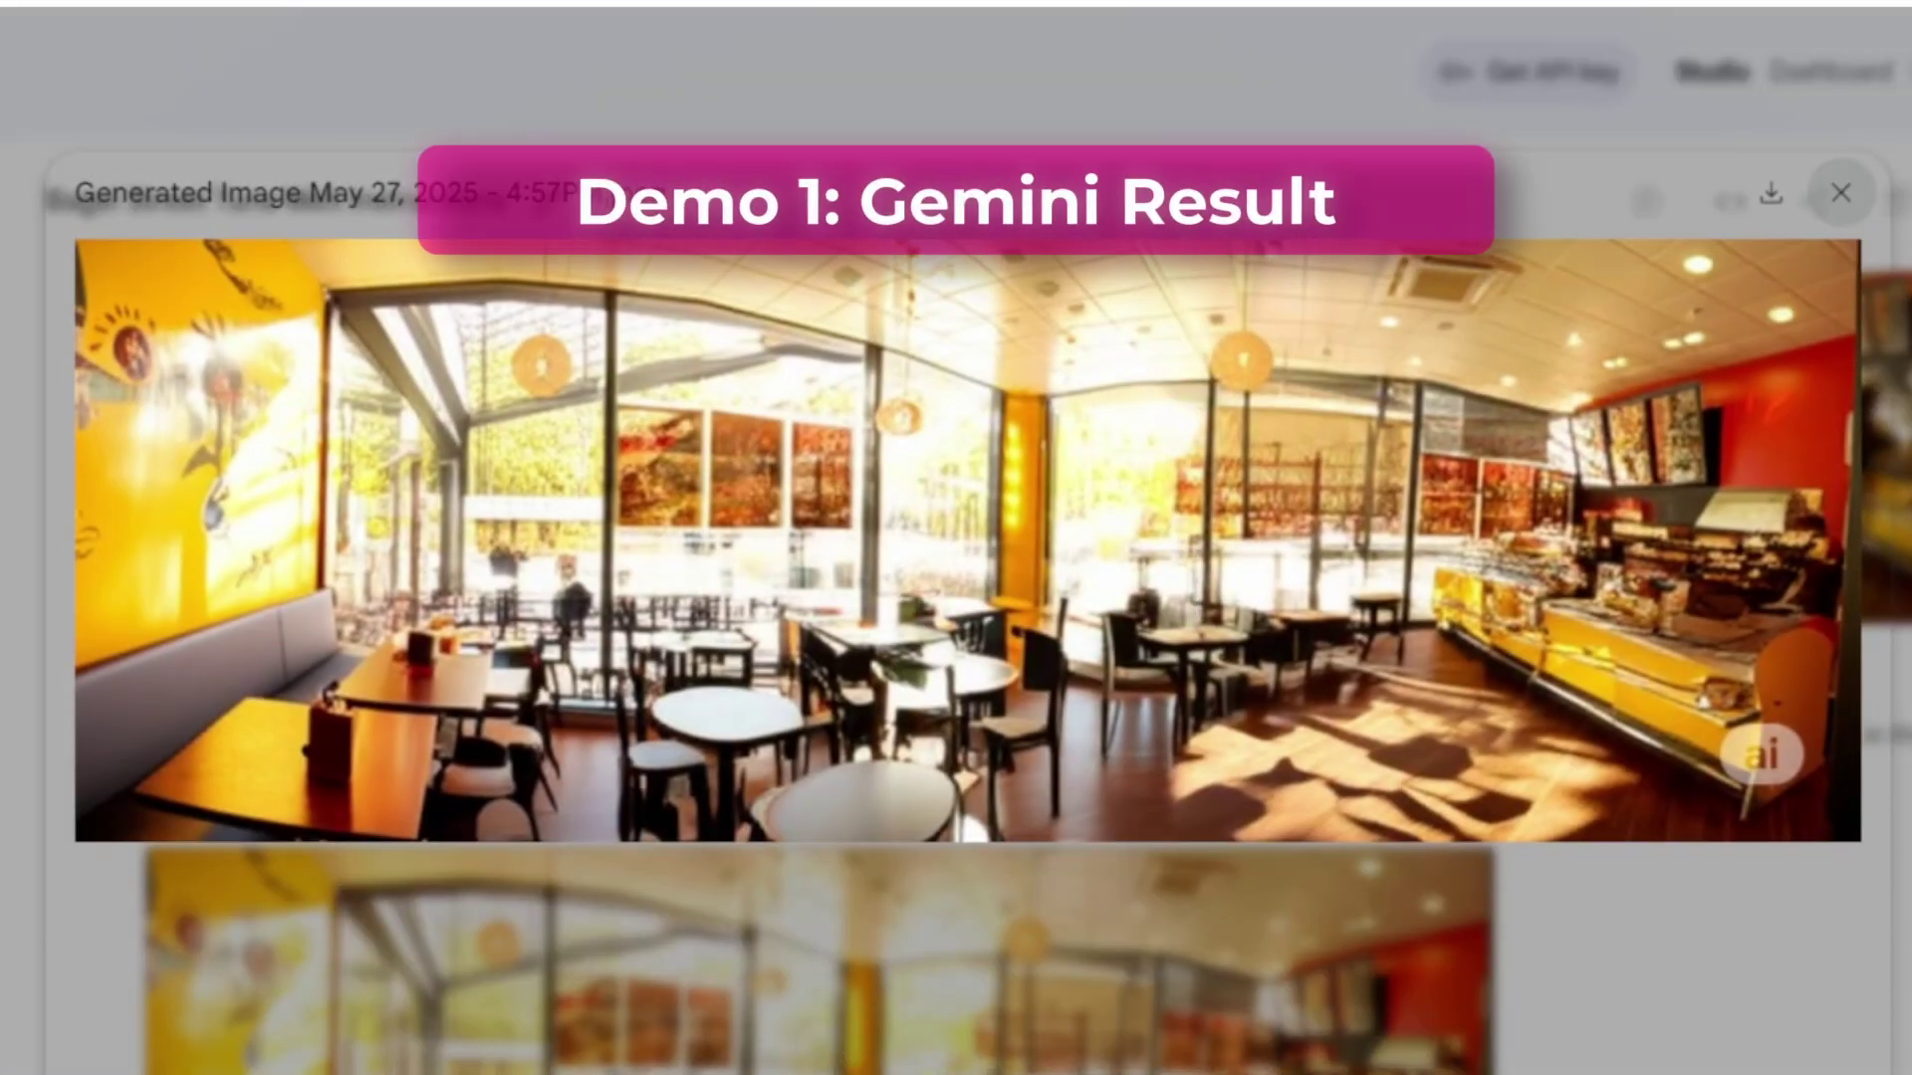
click(1843, 193)
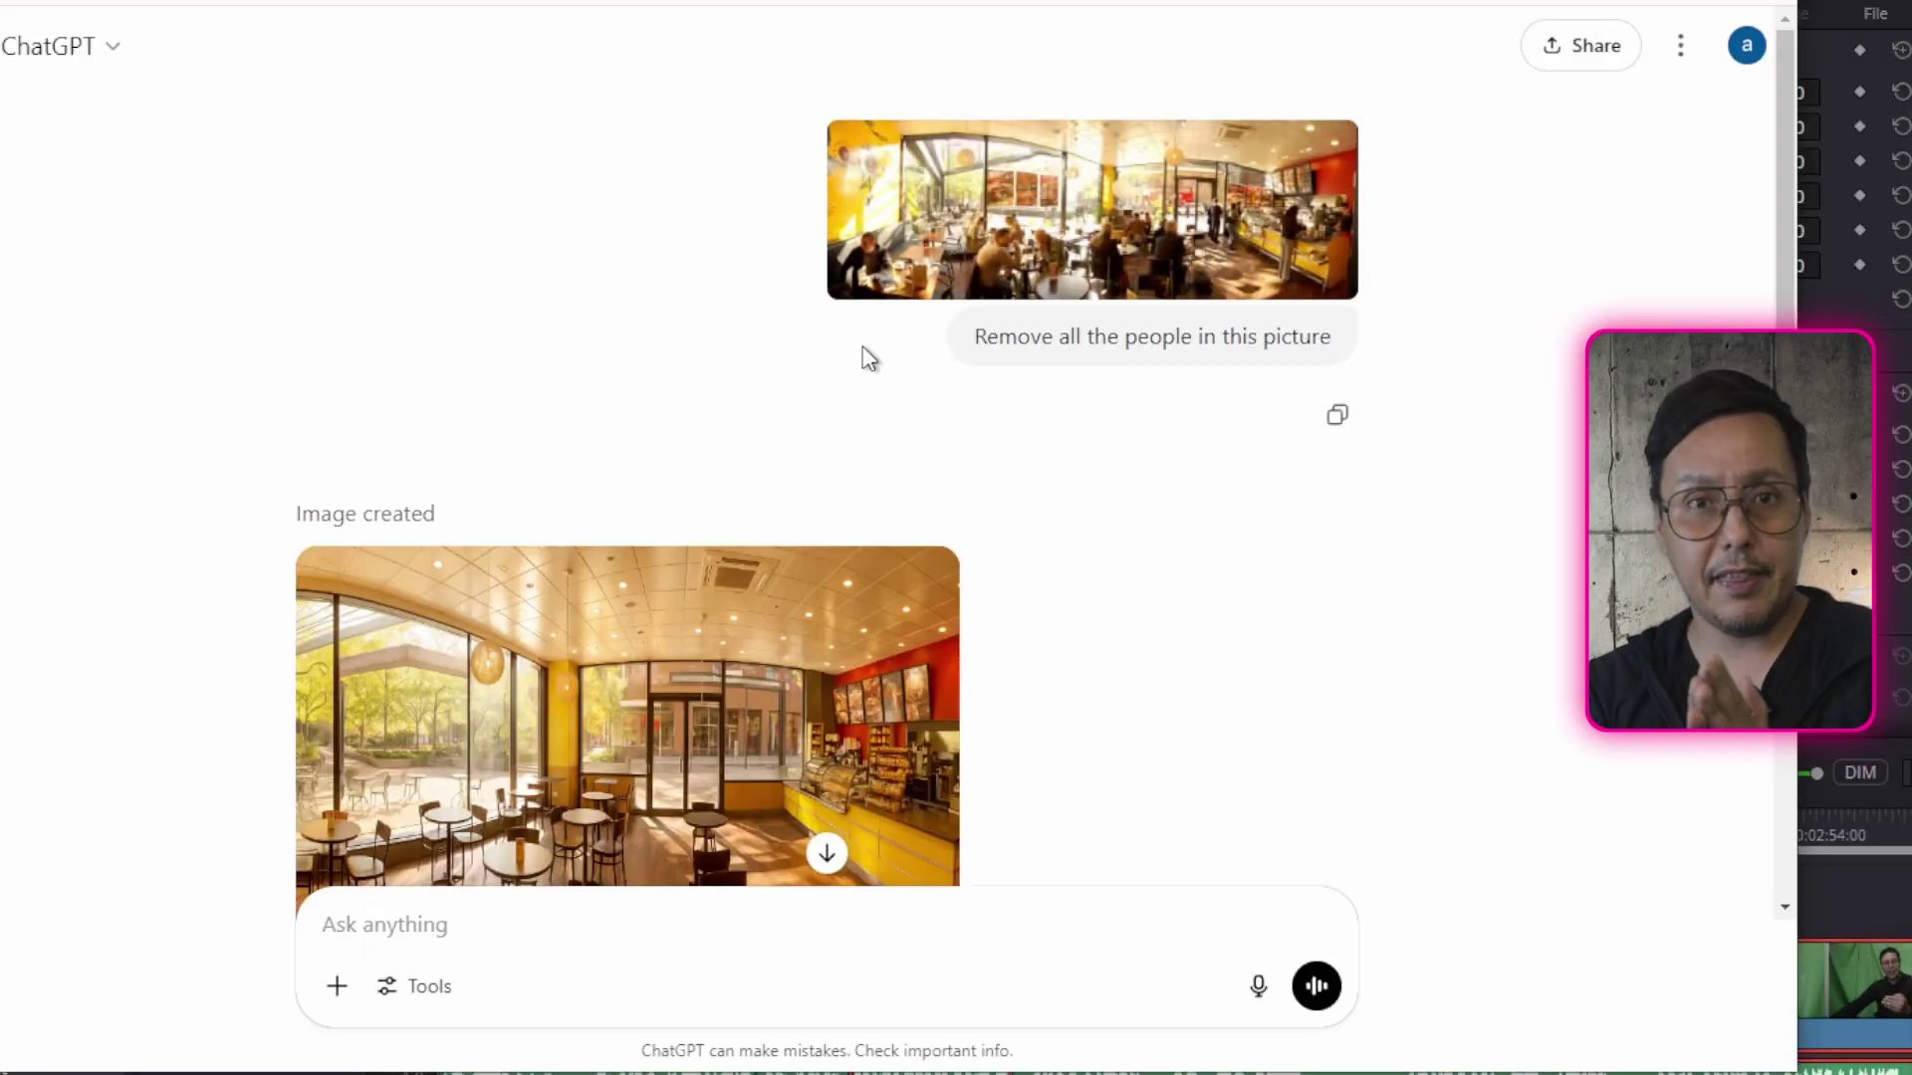
scroll(773, 354, down, 3)
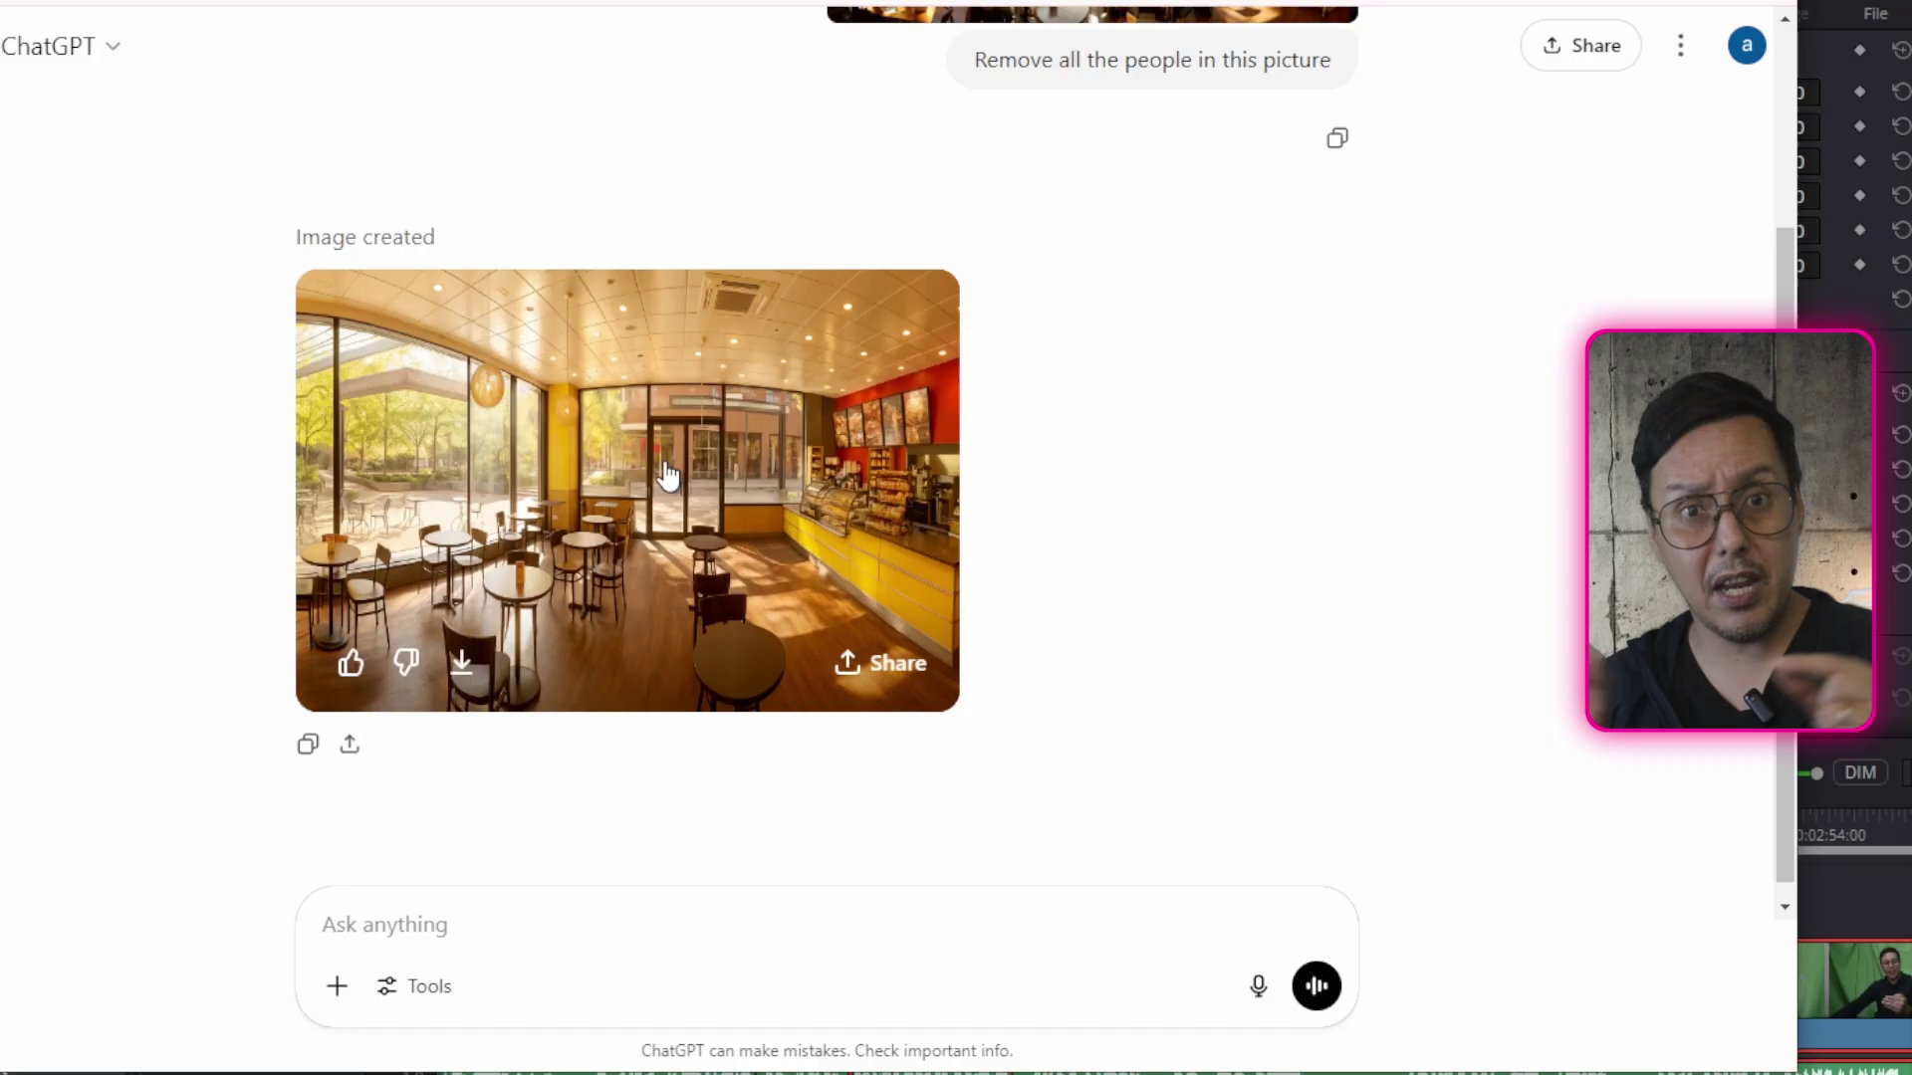
click(775, 354)
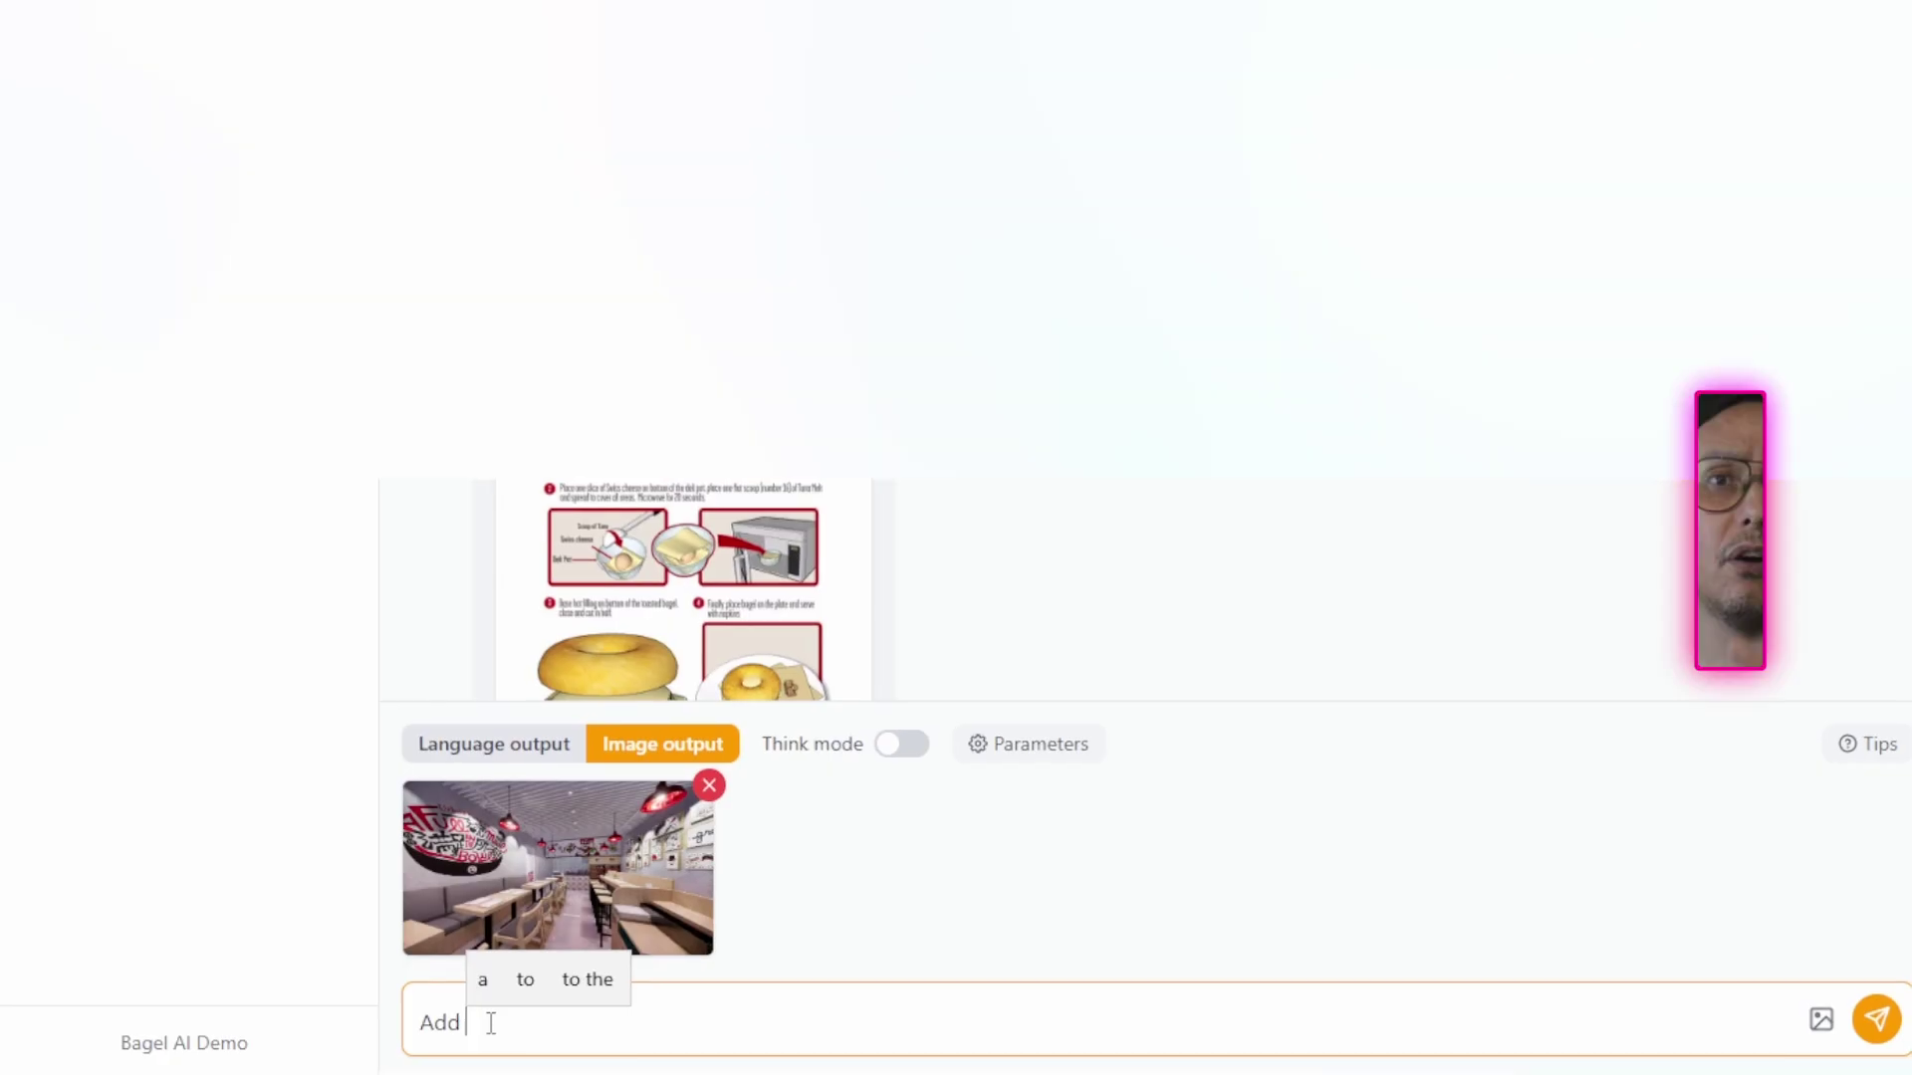
- In the Bagel AI demo, send the prompt "Add people in this image and make it look hyper realistic" for the attached restaurant photo
text(people )
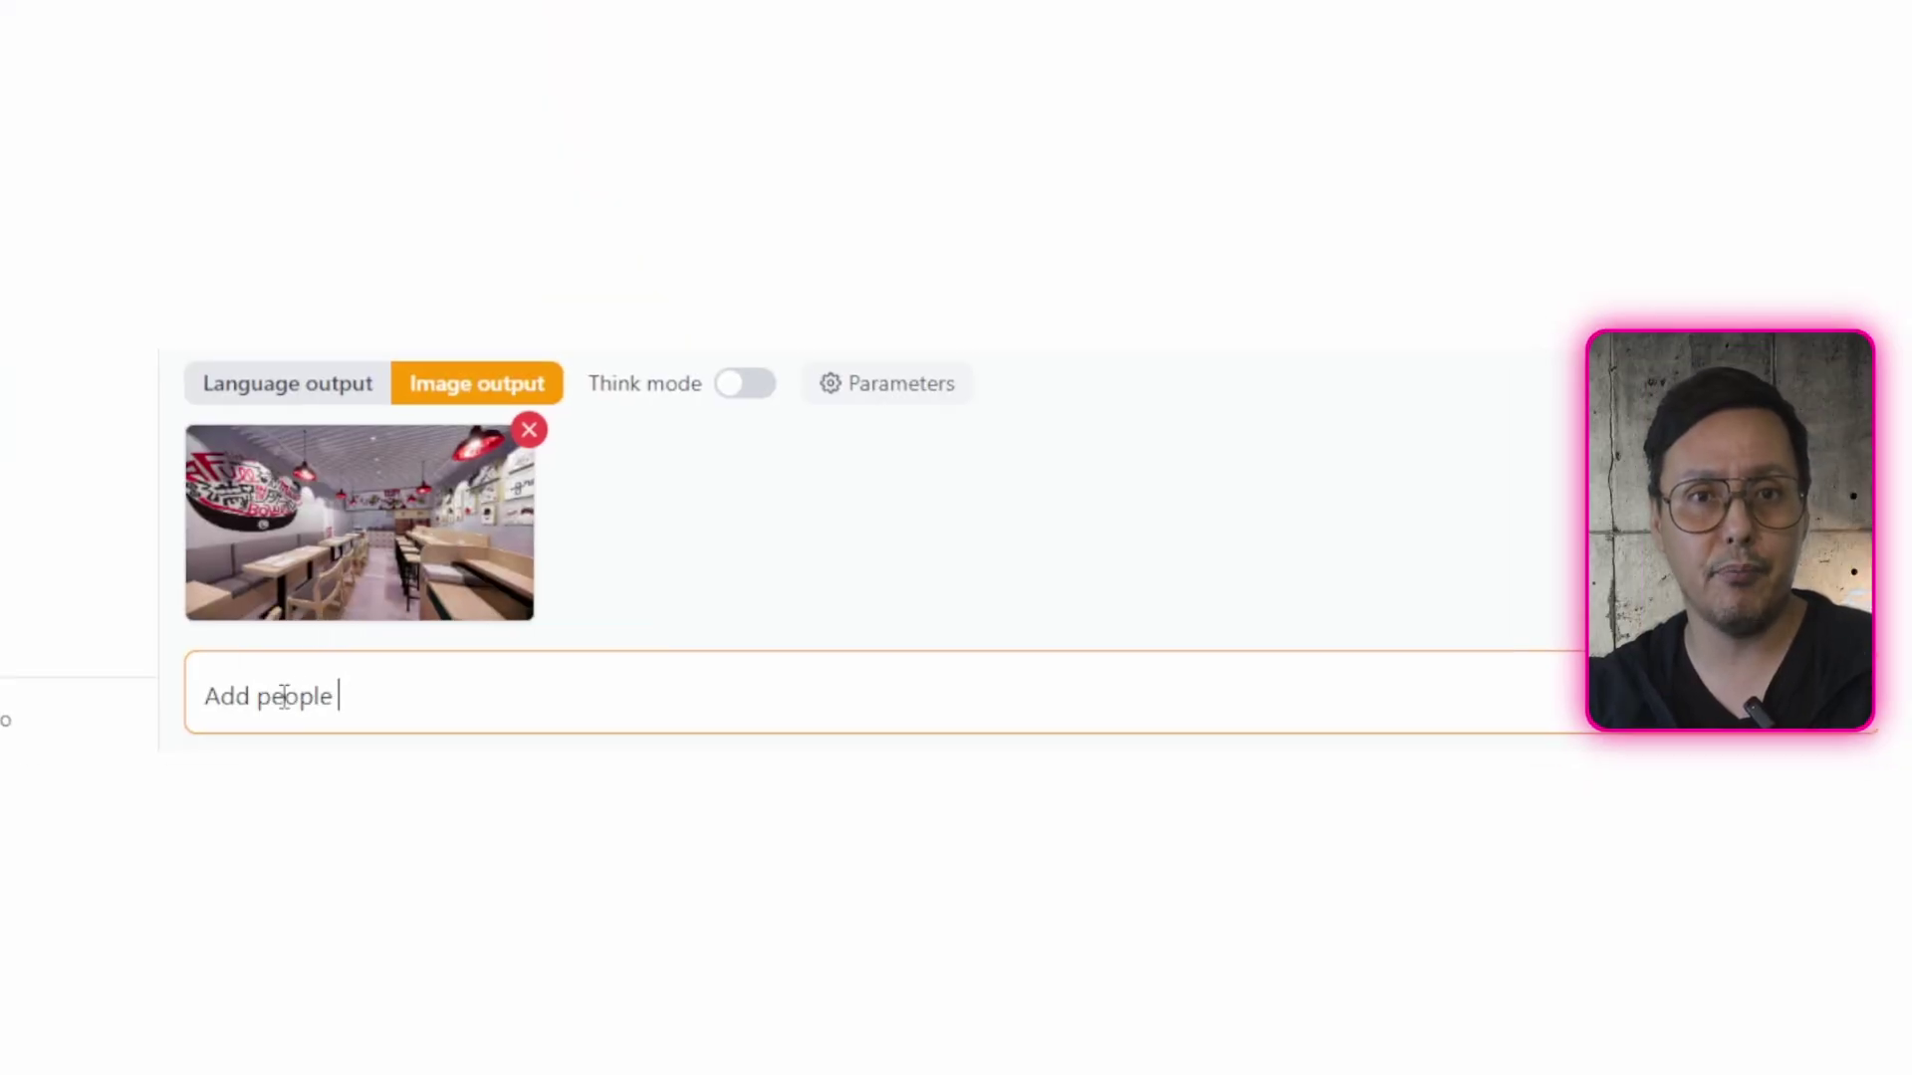
text(in his image and make it)
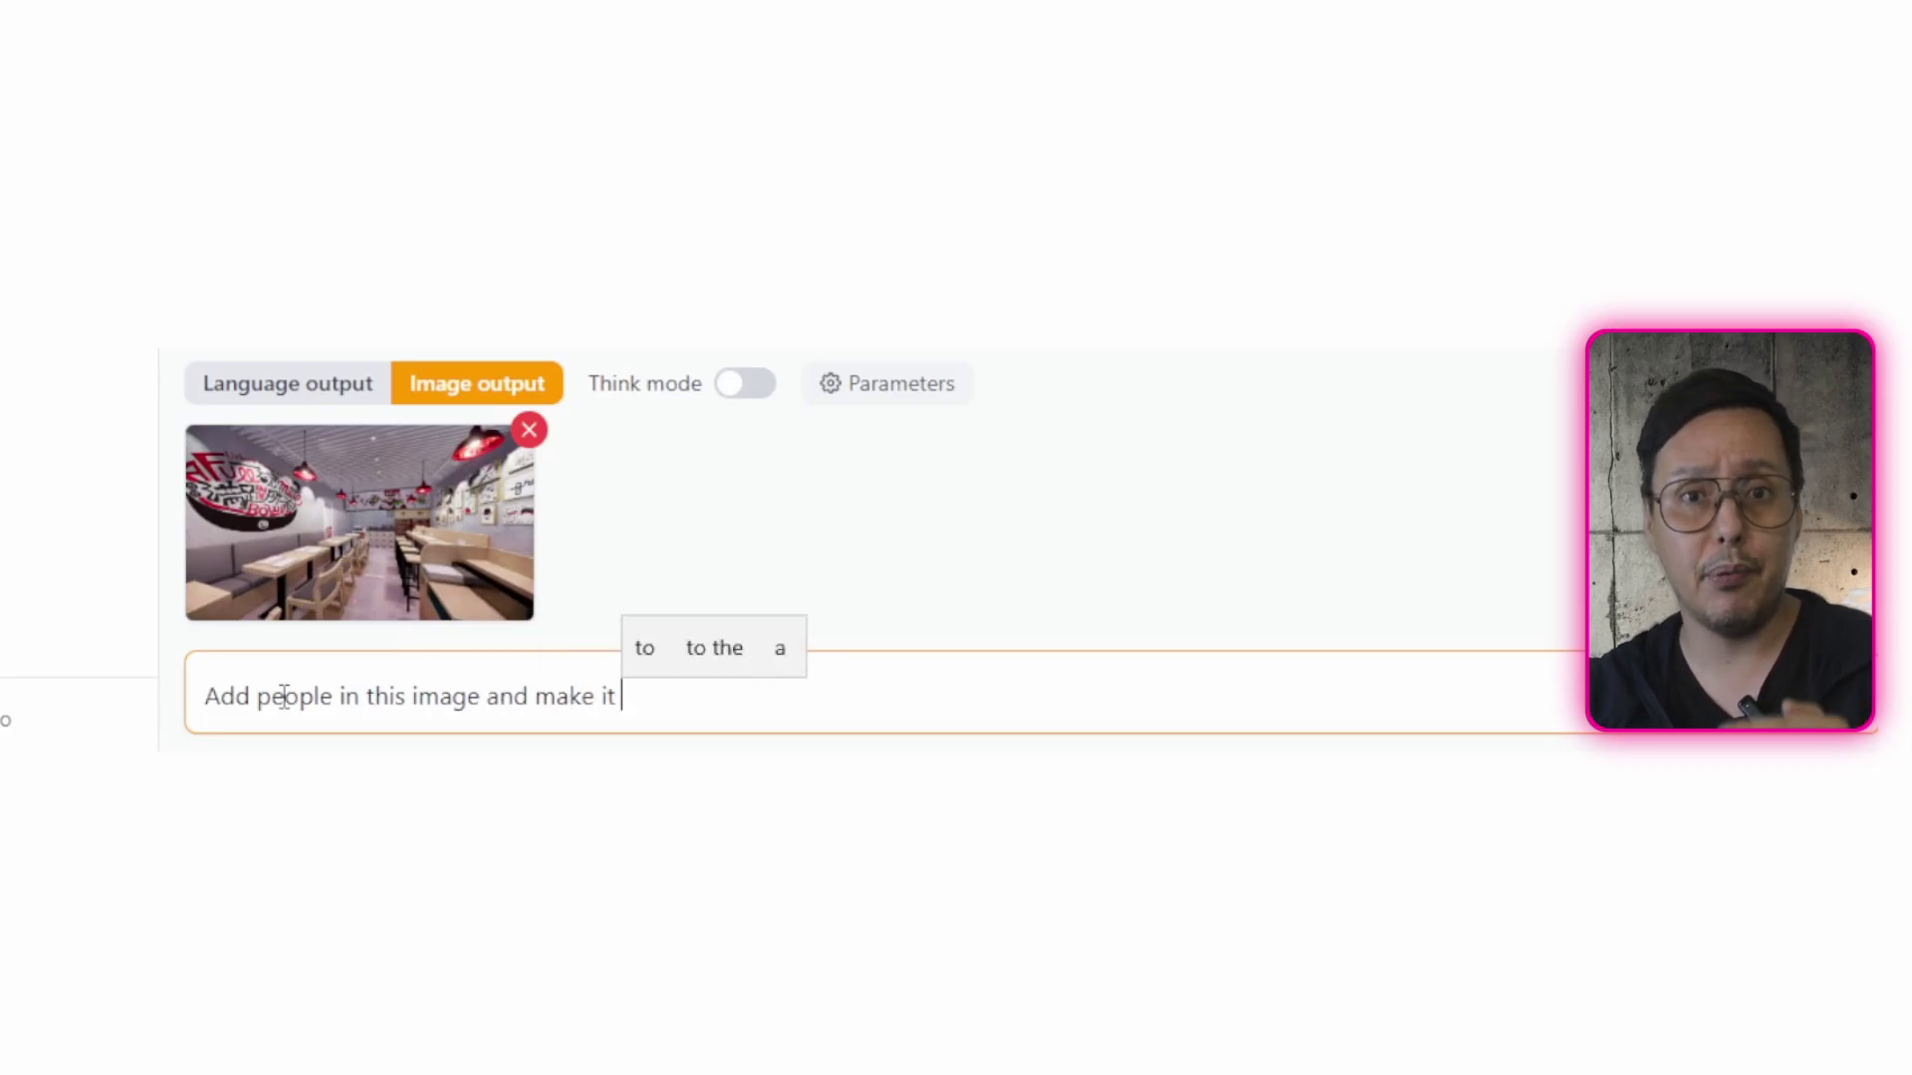
text( look)
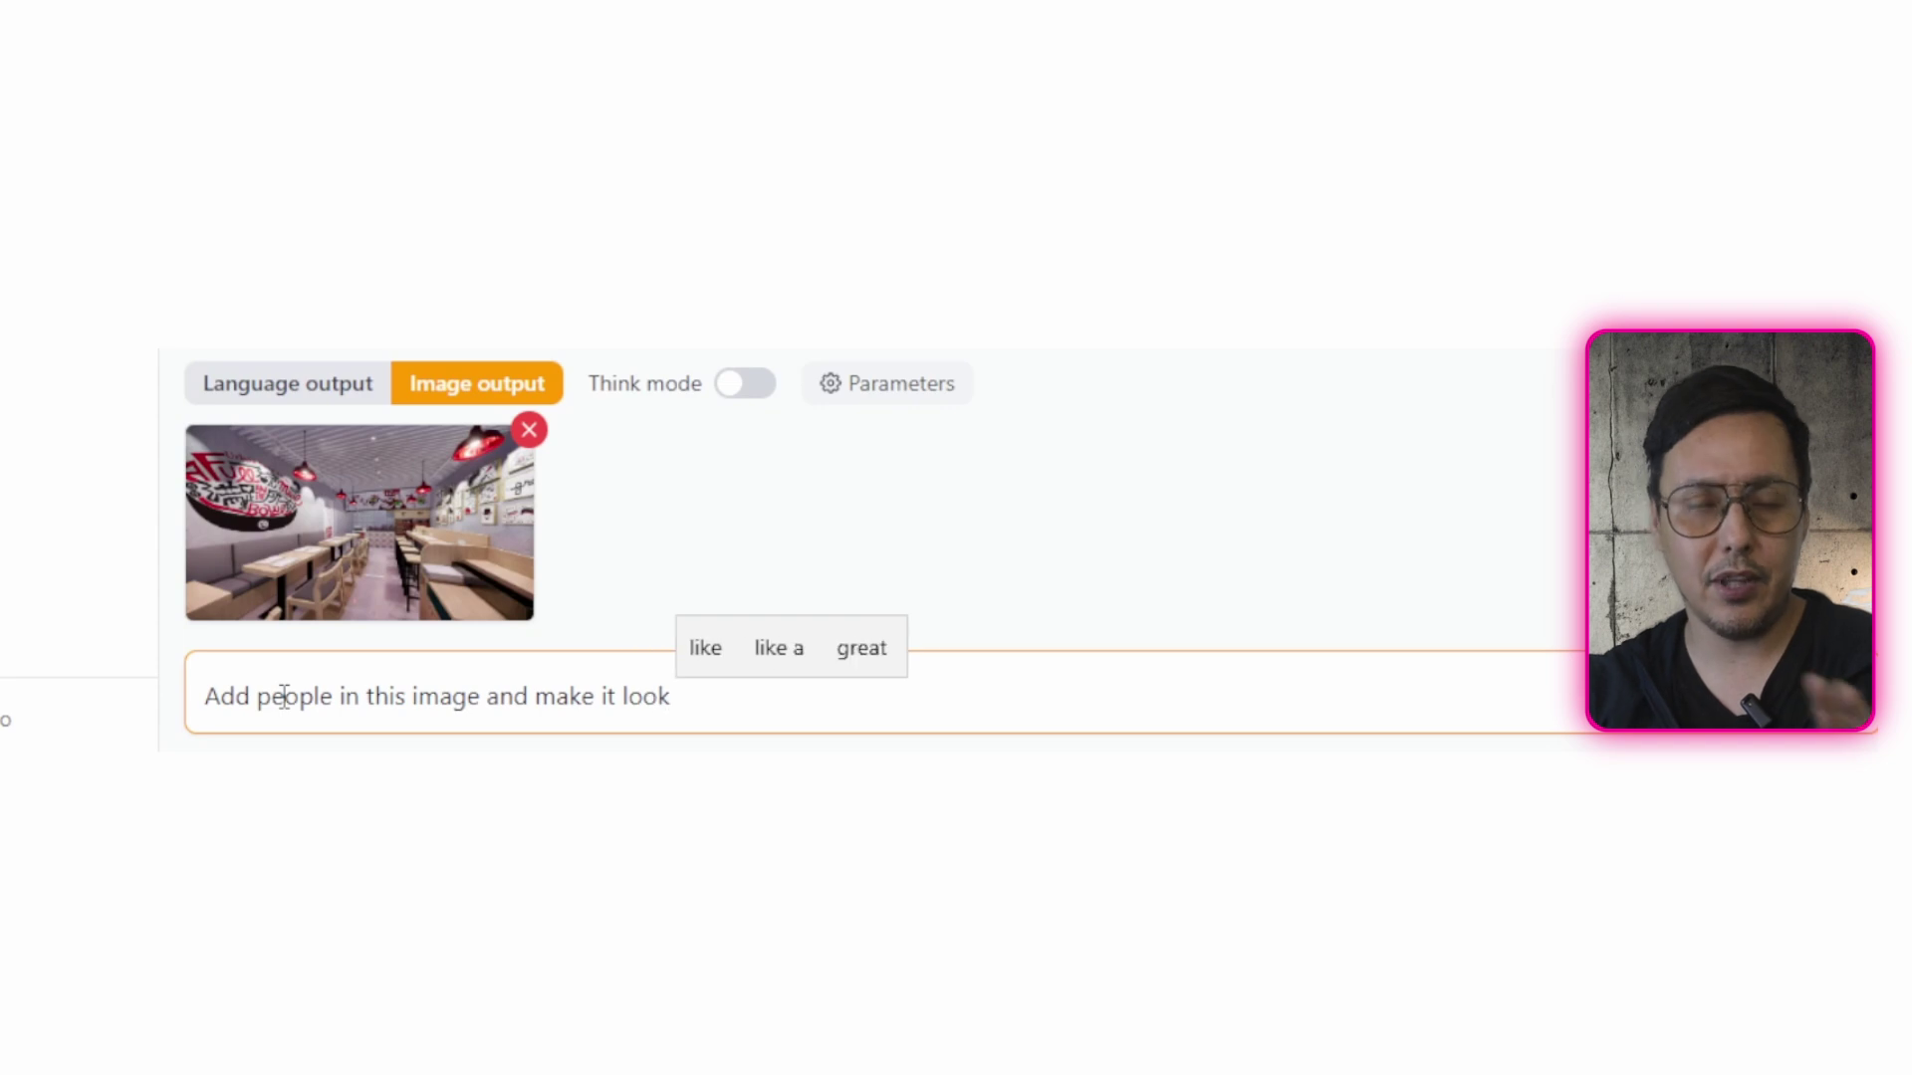
text( hyper re)
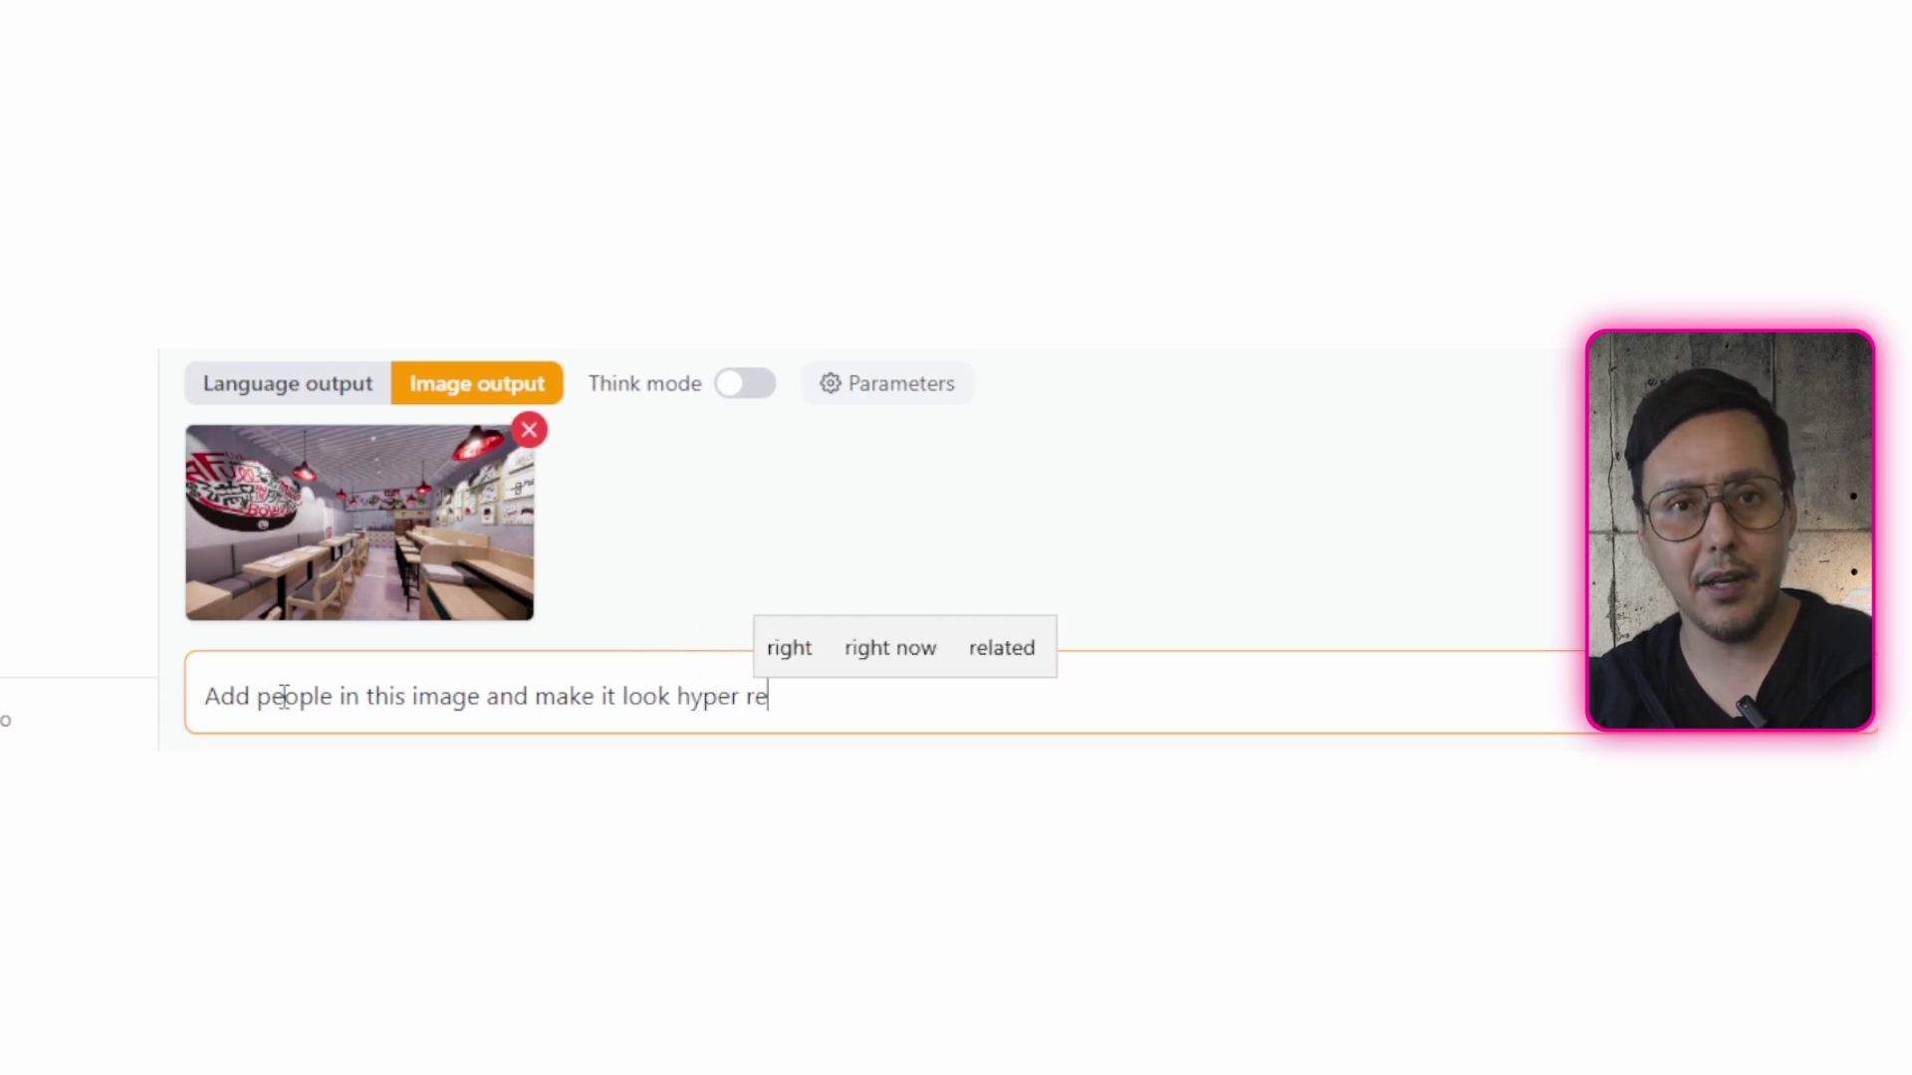
text(ap)
key(BackSpace)
text(lu)
text(is)
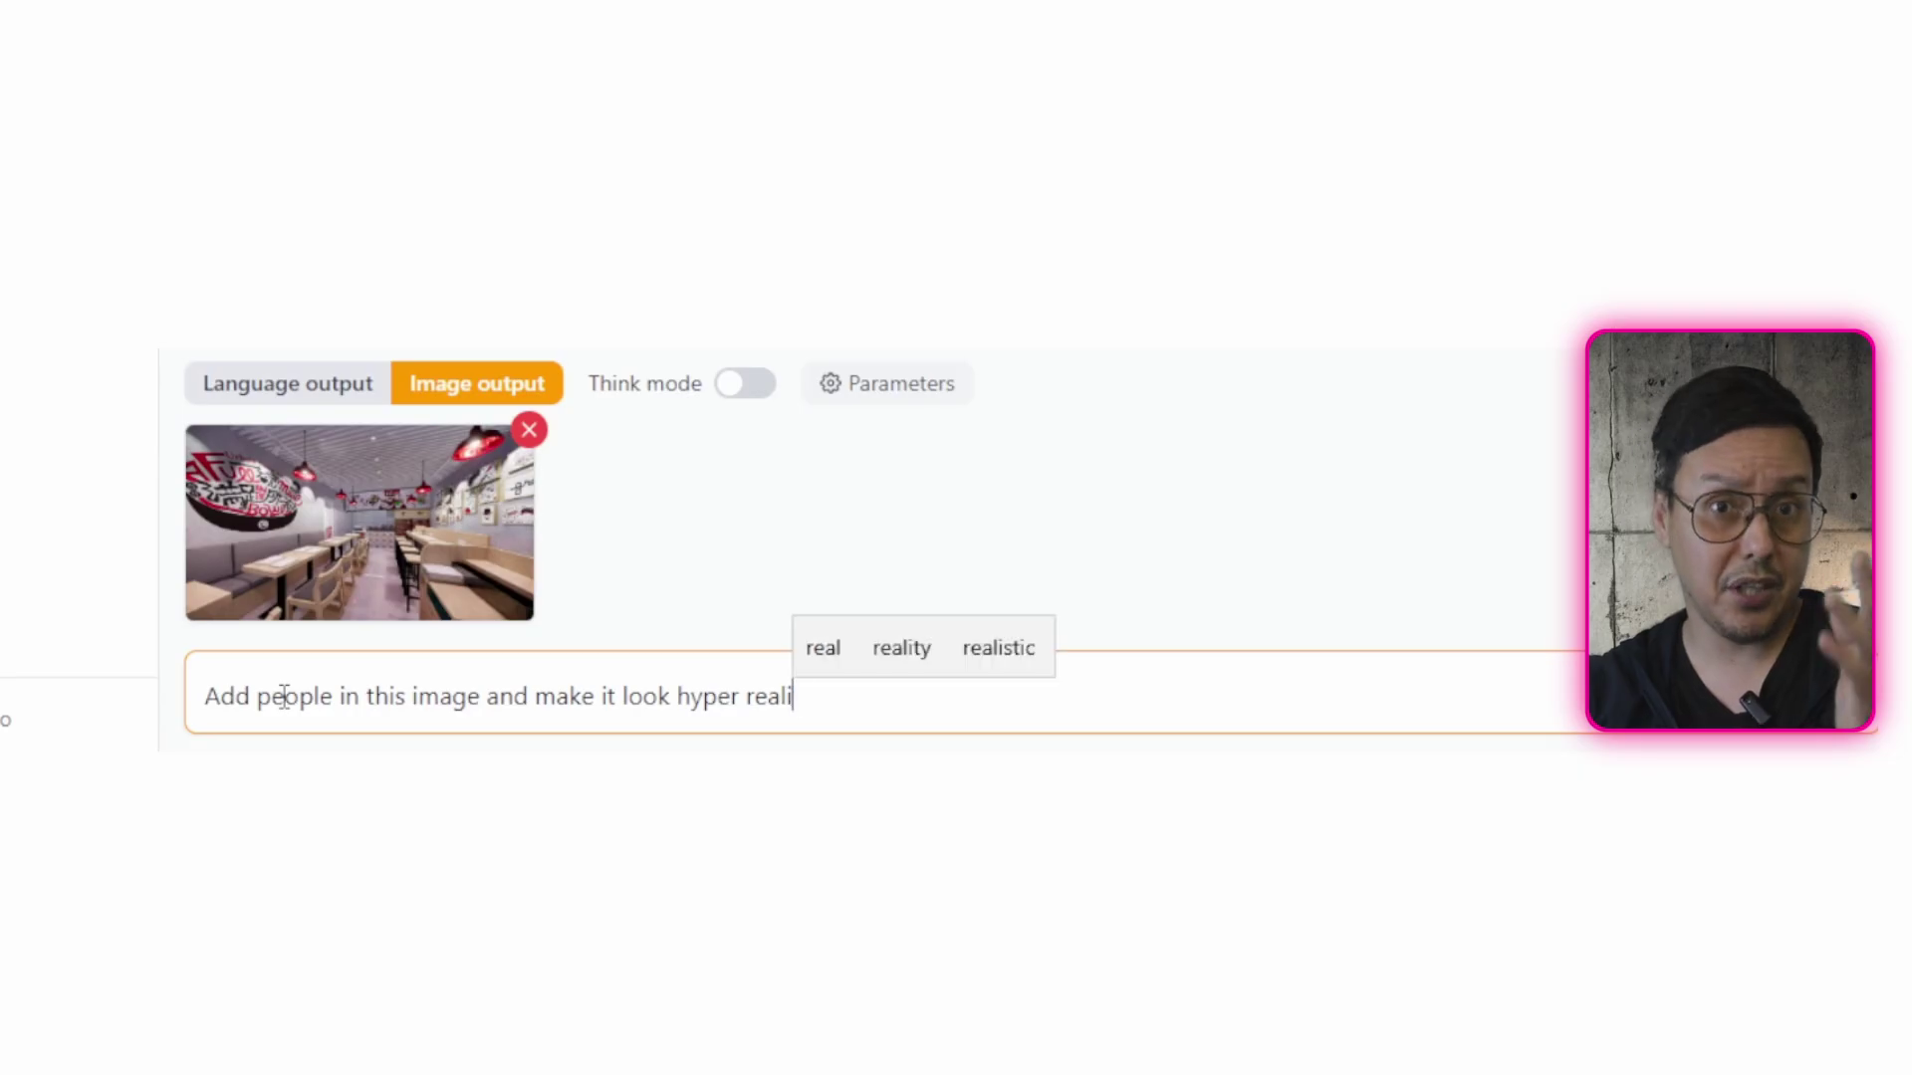
key(Up)
key(Return)
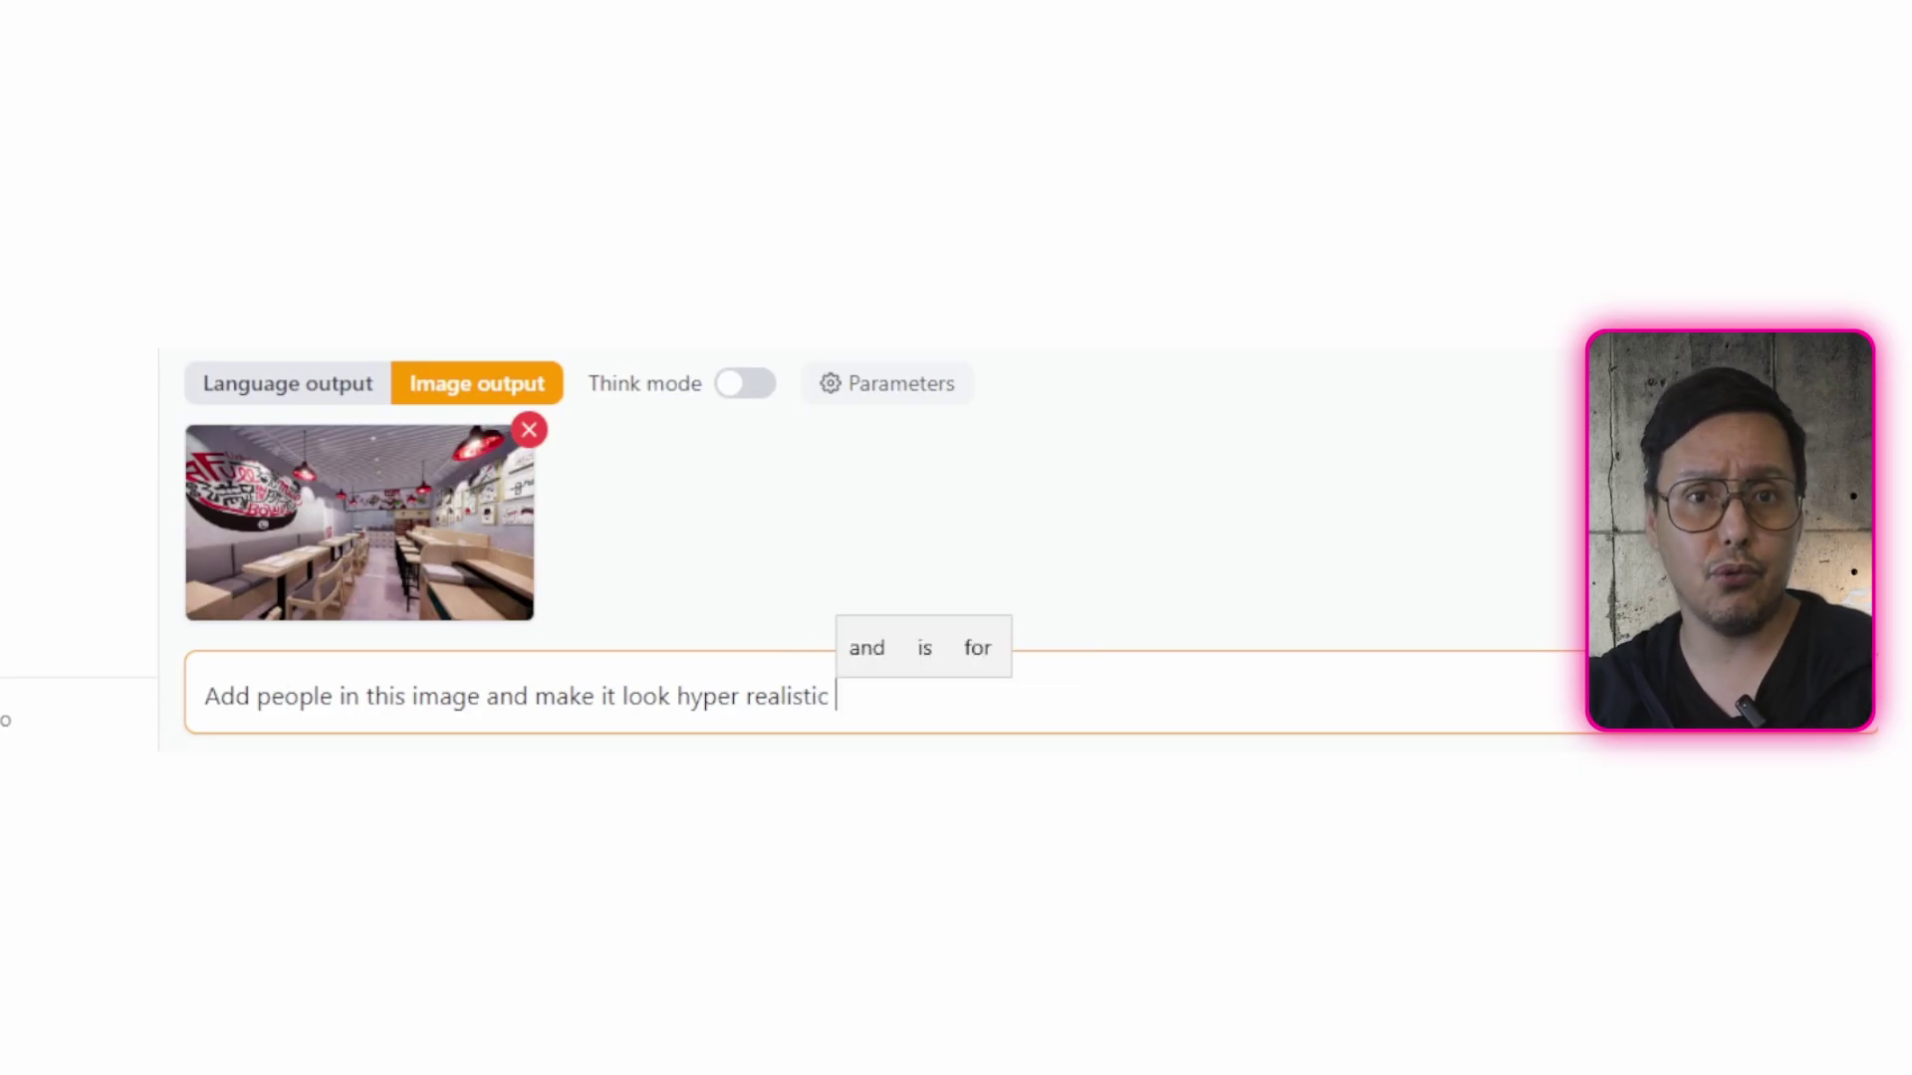
key(Return)
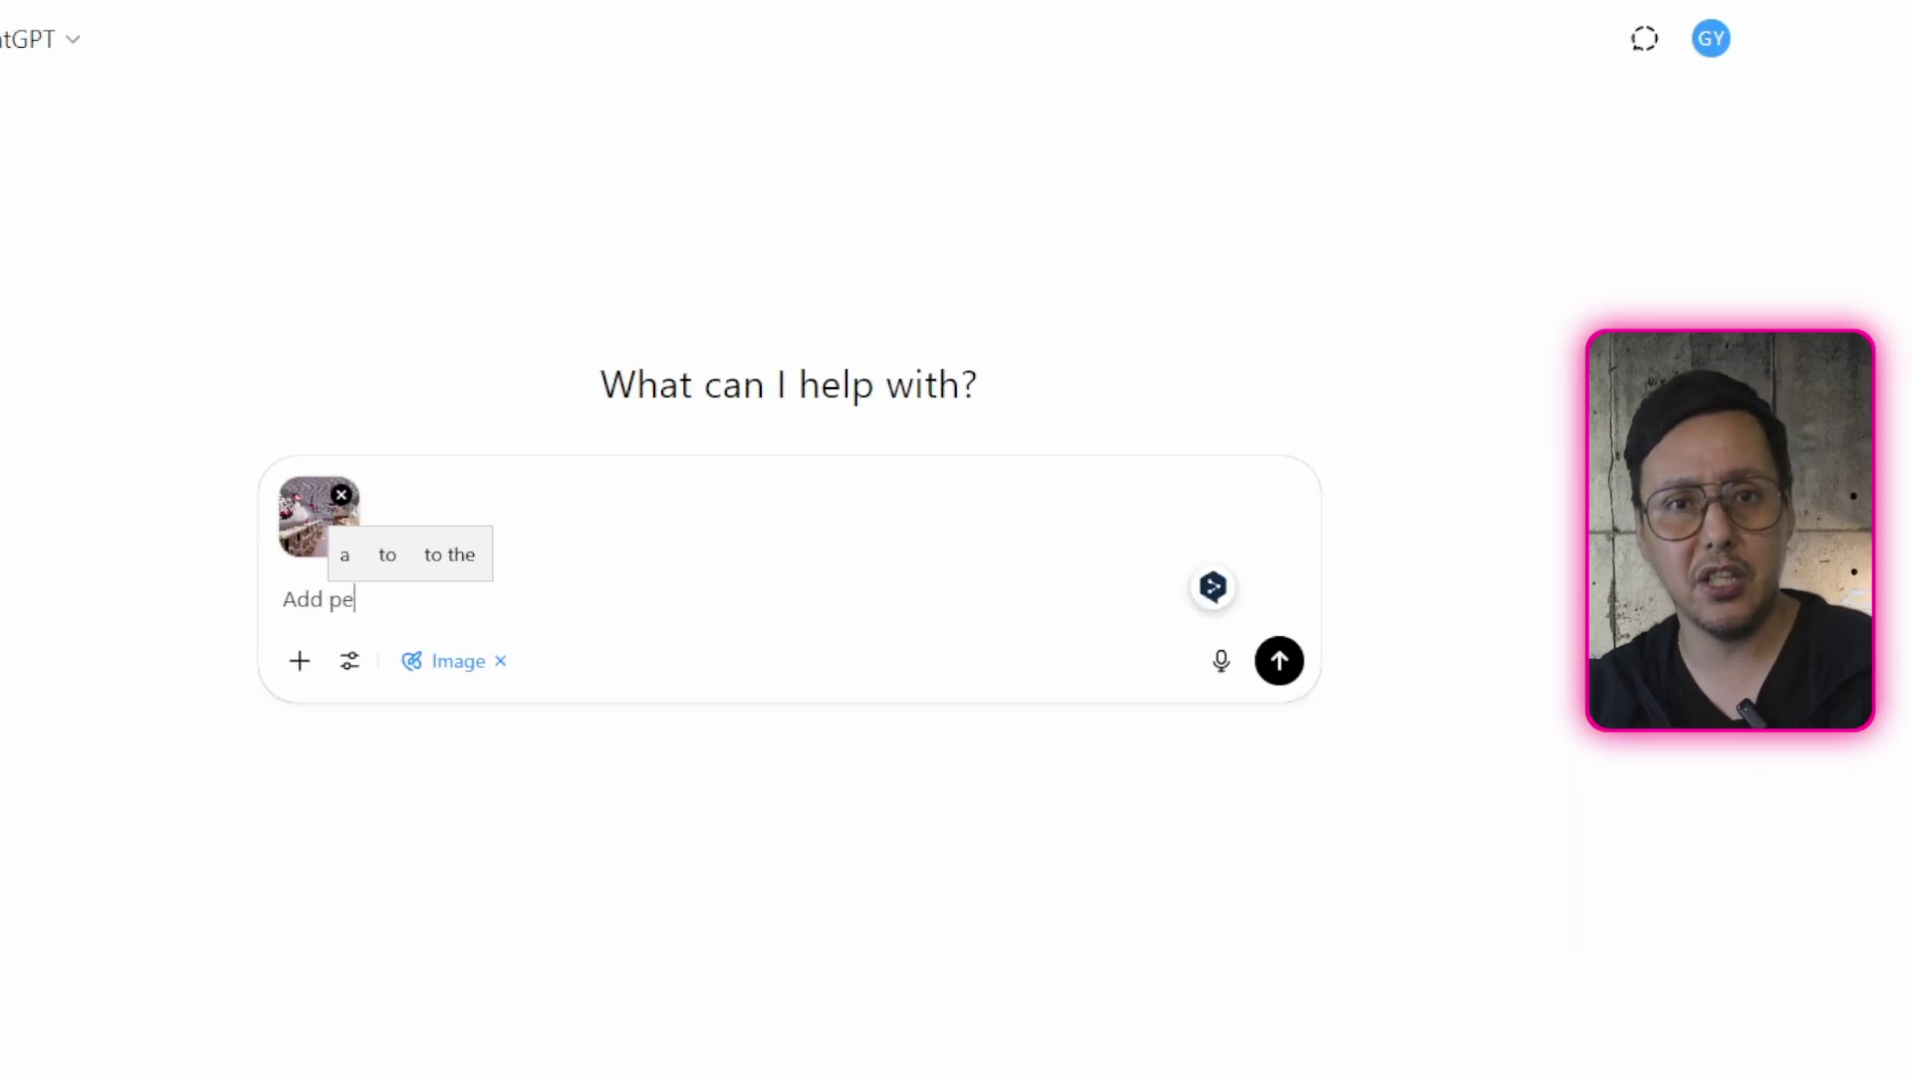
- In ChatGPT, enter the image prompt "Add people to this image. Make it look hyper realistic" for the attached restaurant photo
text(ople to this image. Make it look hyper realistic)
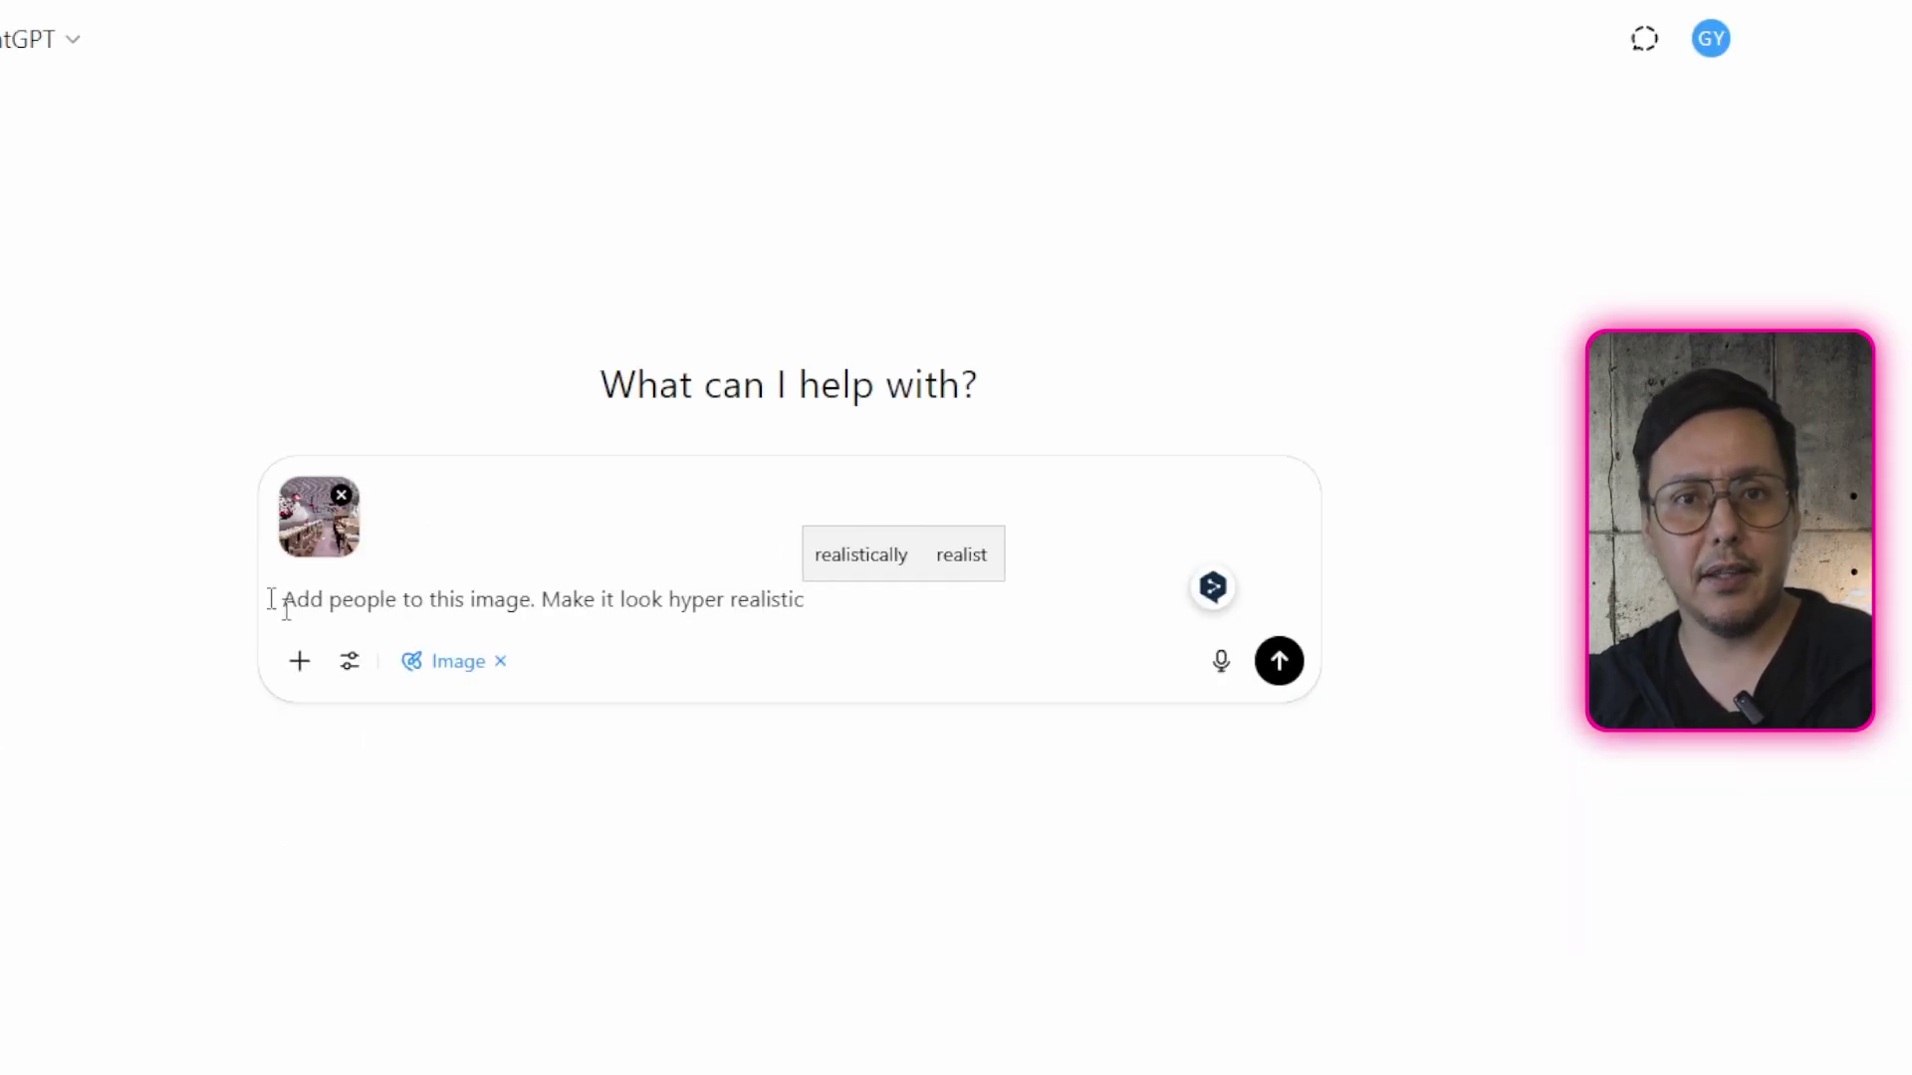
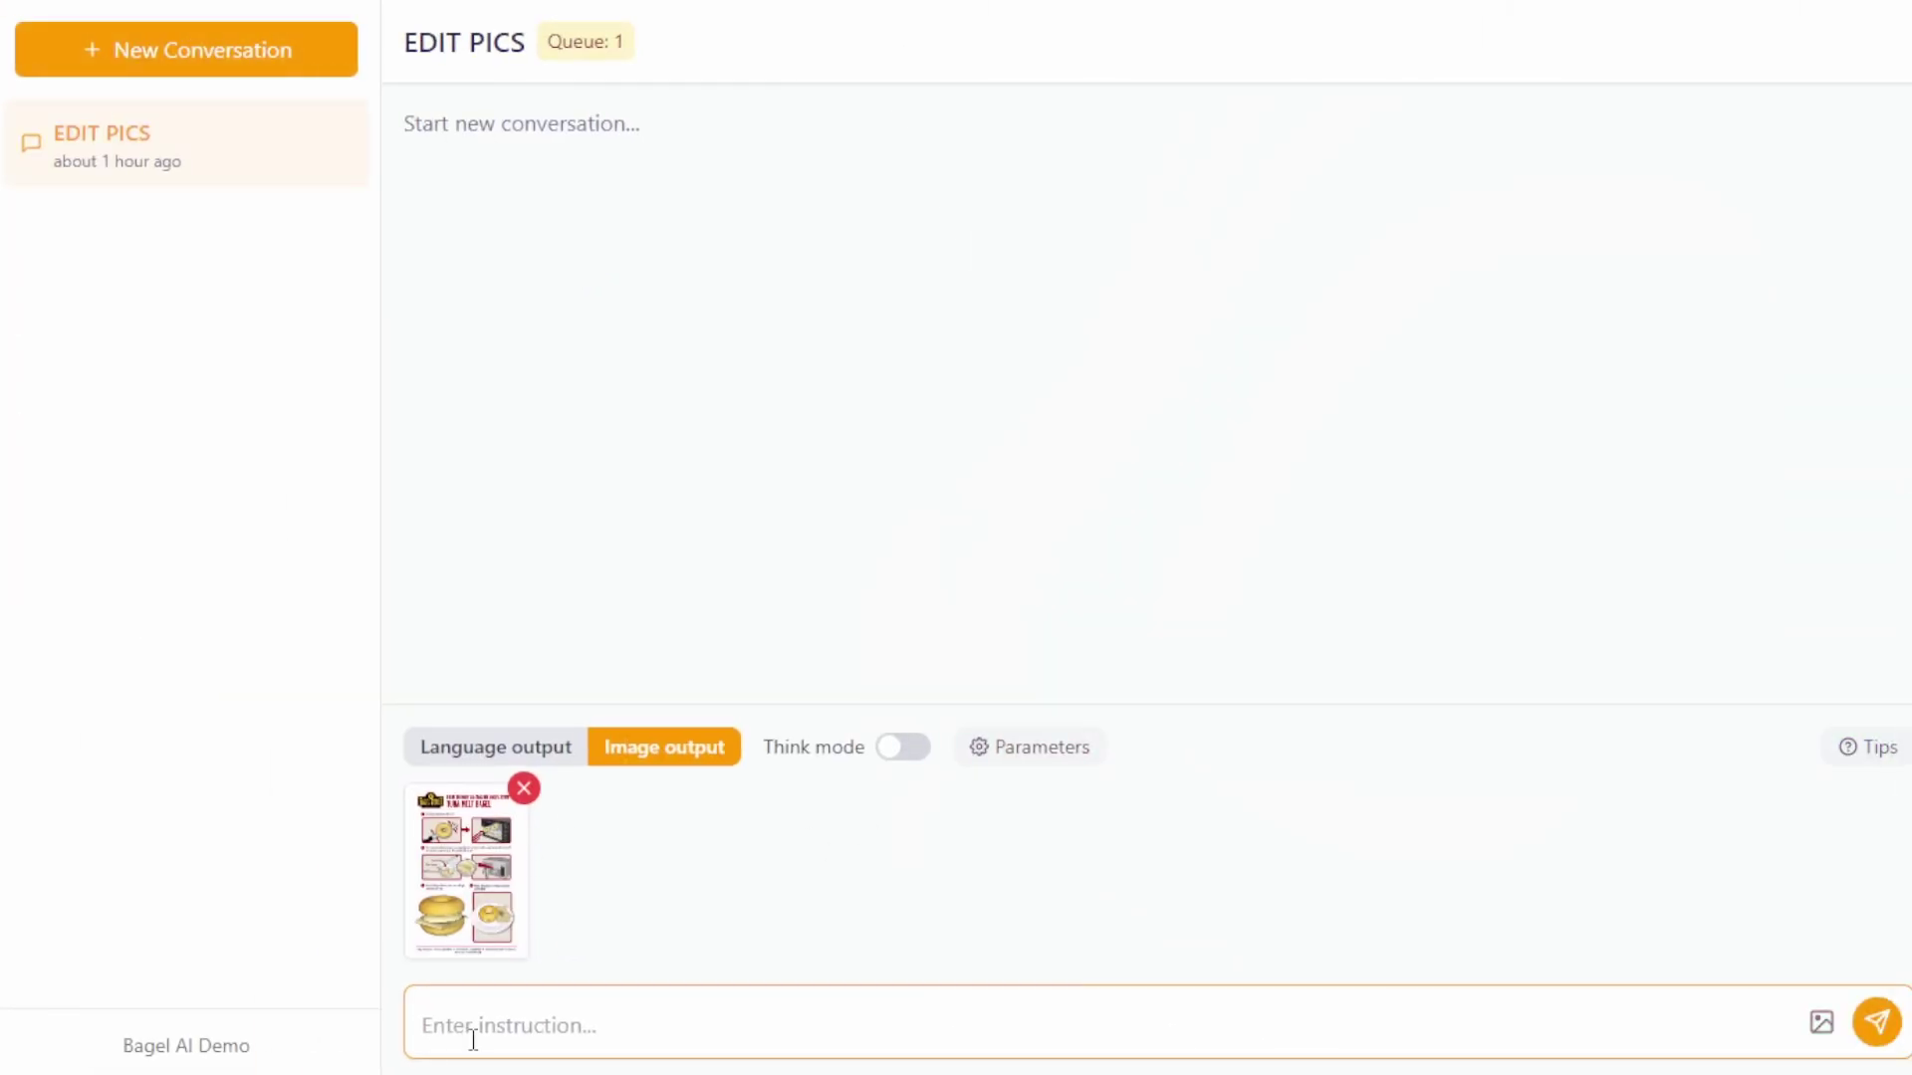
- In the Bagel AI demo, write and select the prompt "Translate al the text in this image using similar font style in Spanish"
text(Translate al the )
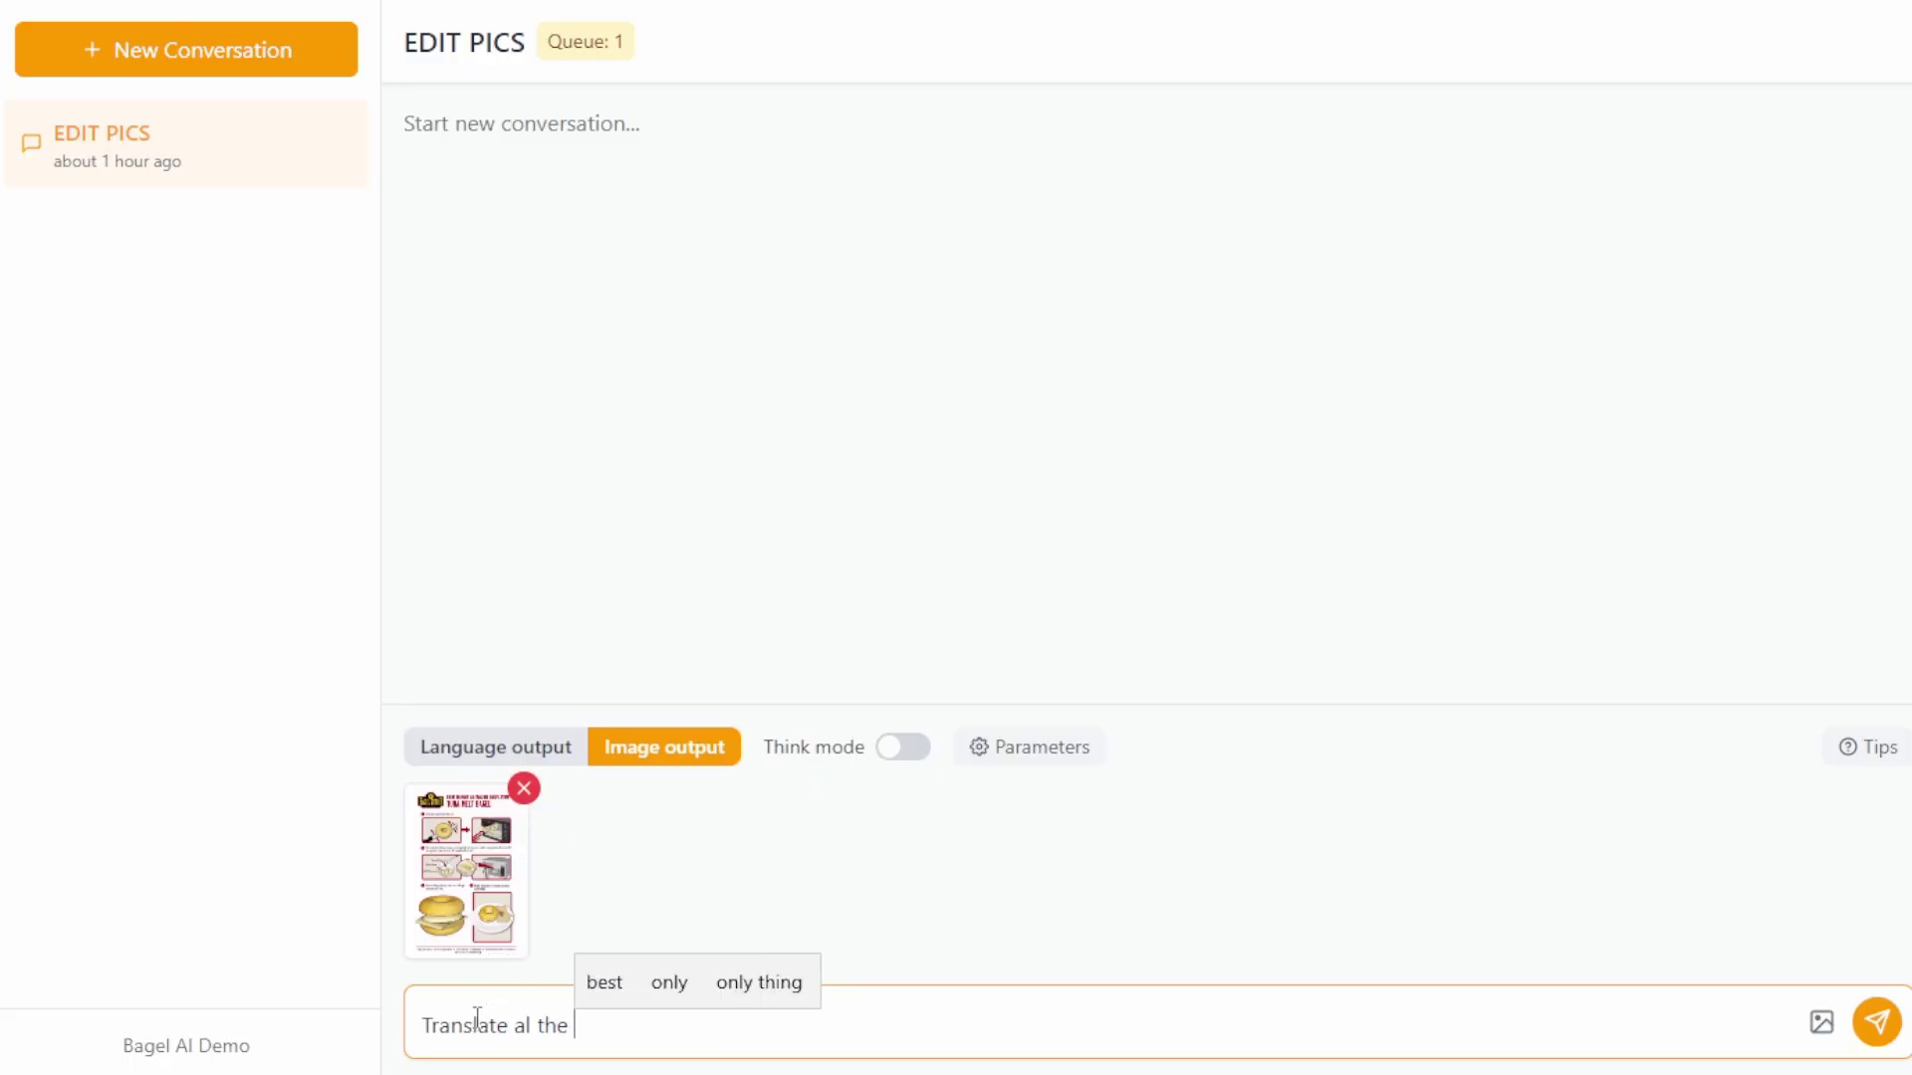
text(text in this image using simil)
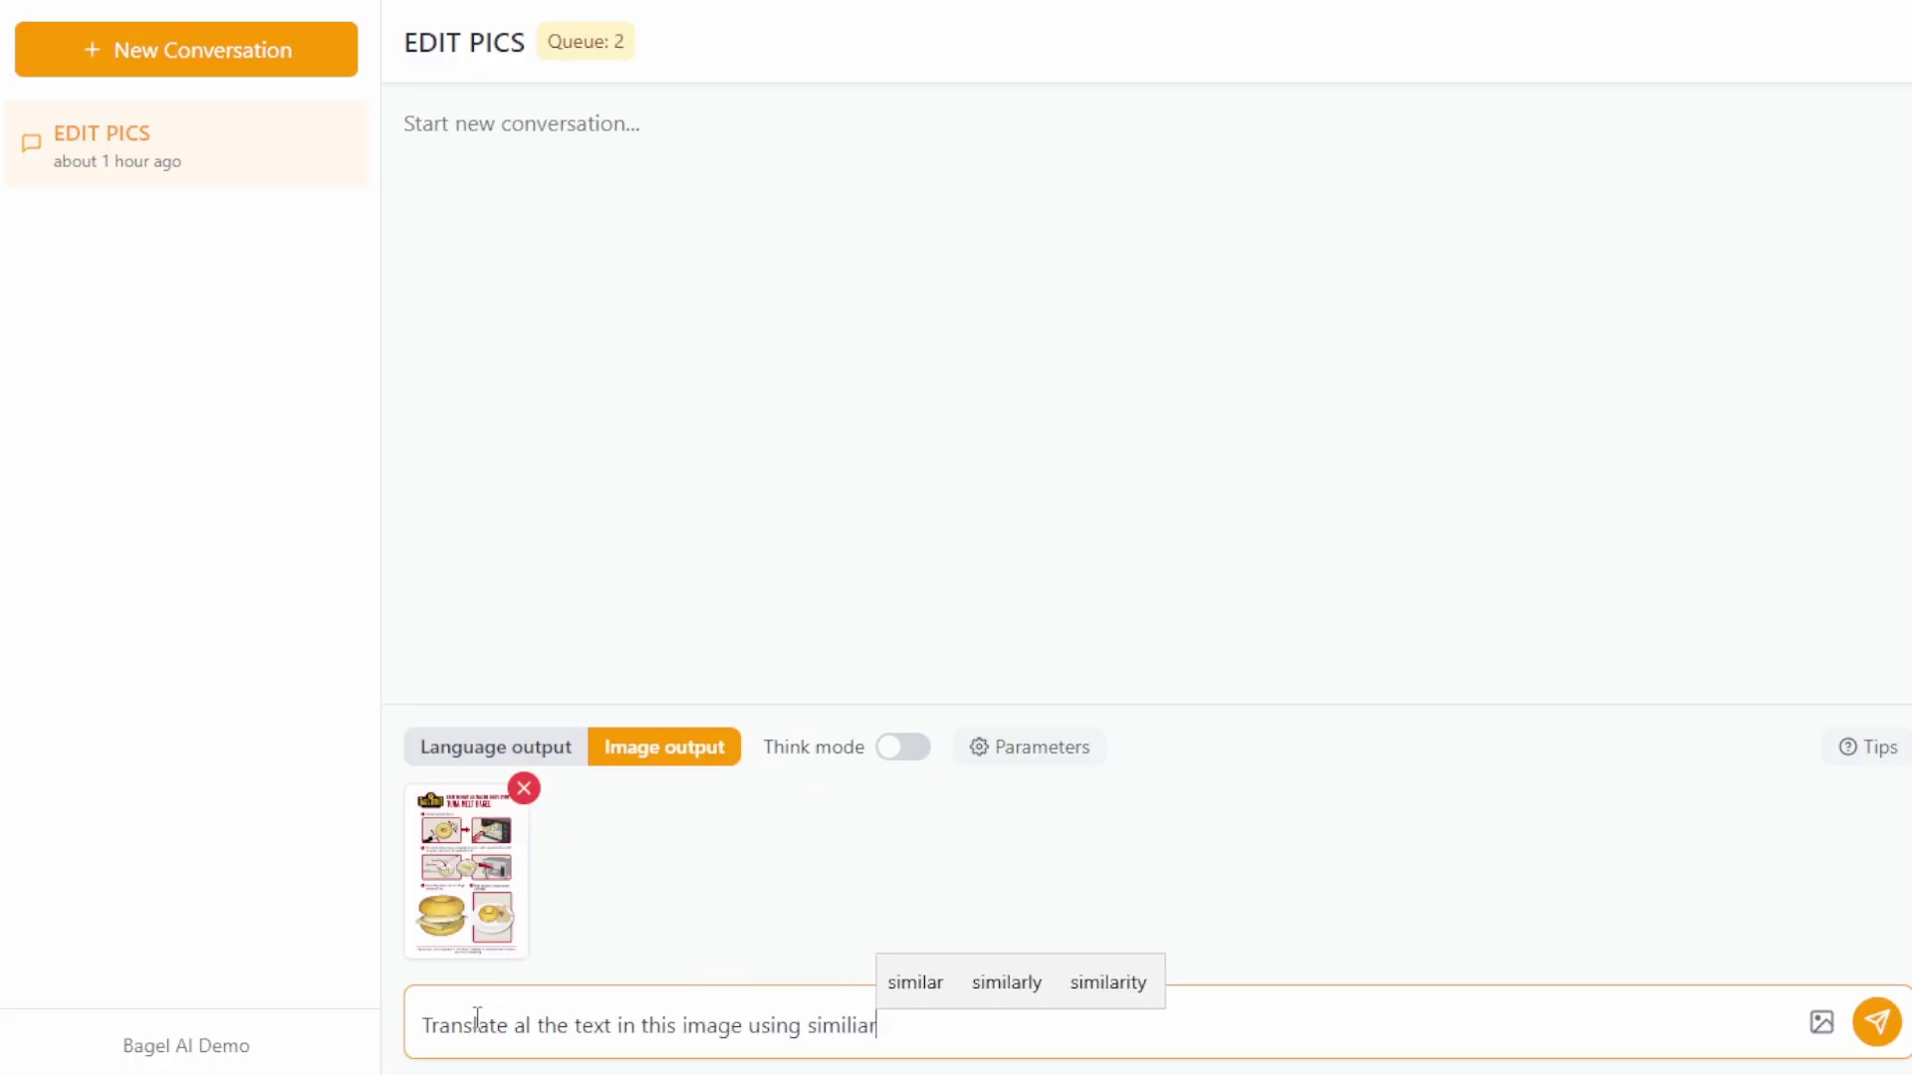
text(ar font st)
key(BackSpace)
key(BackSpace)
text(font style )
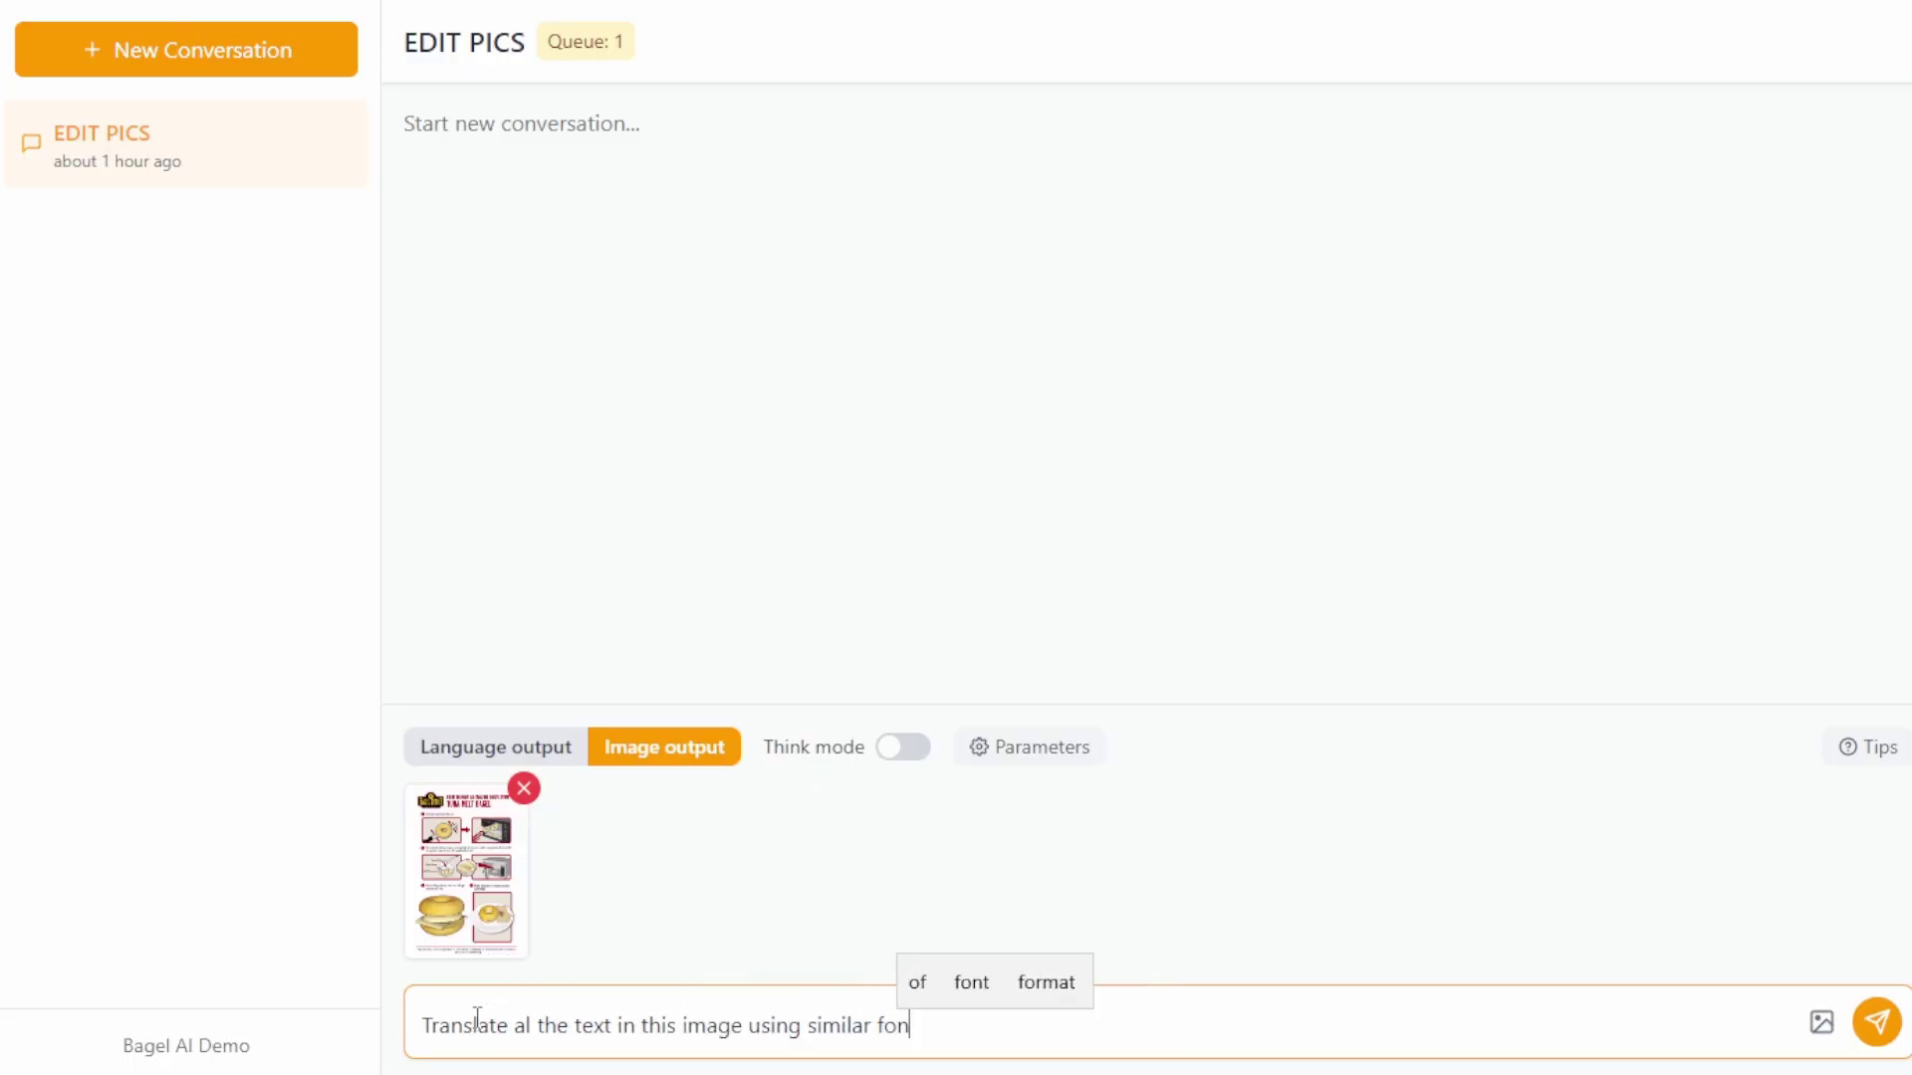
text(in Spanish)
key(ctrl+a)
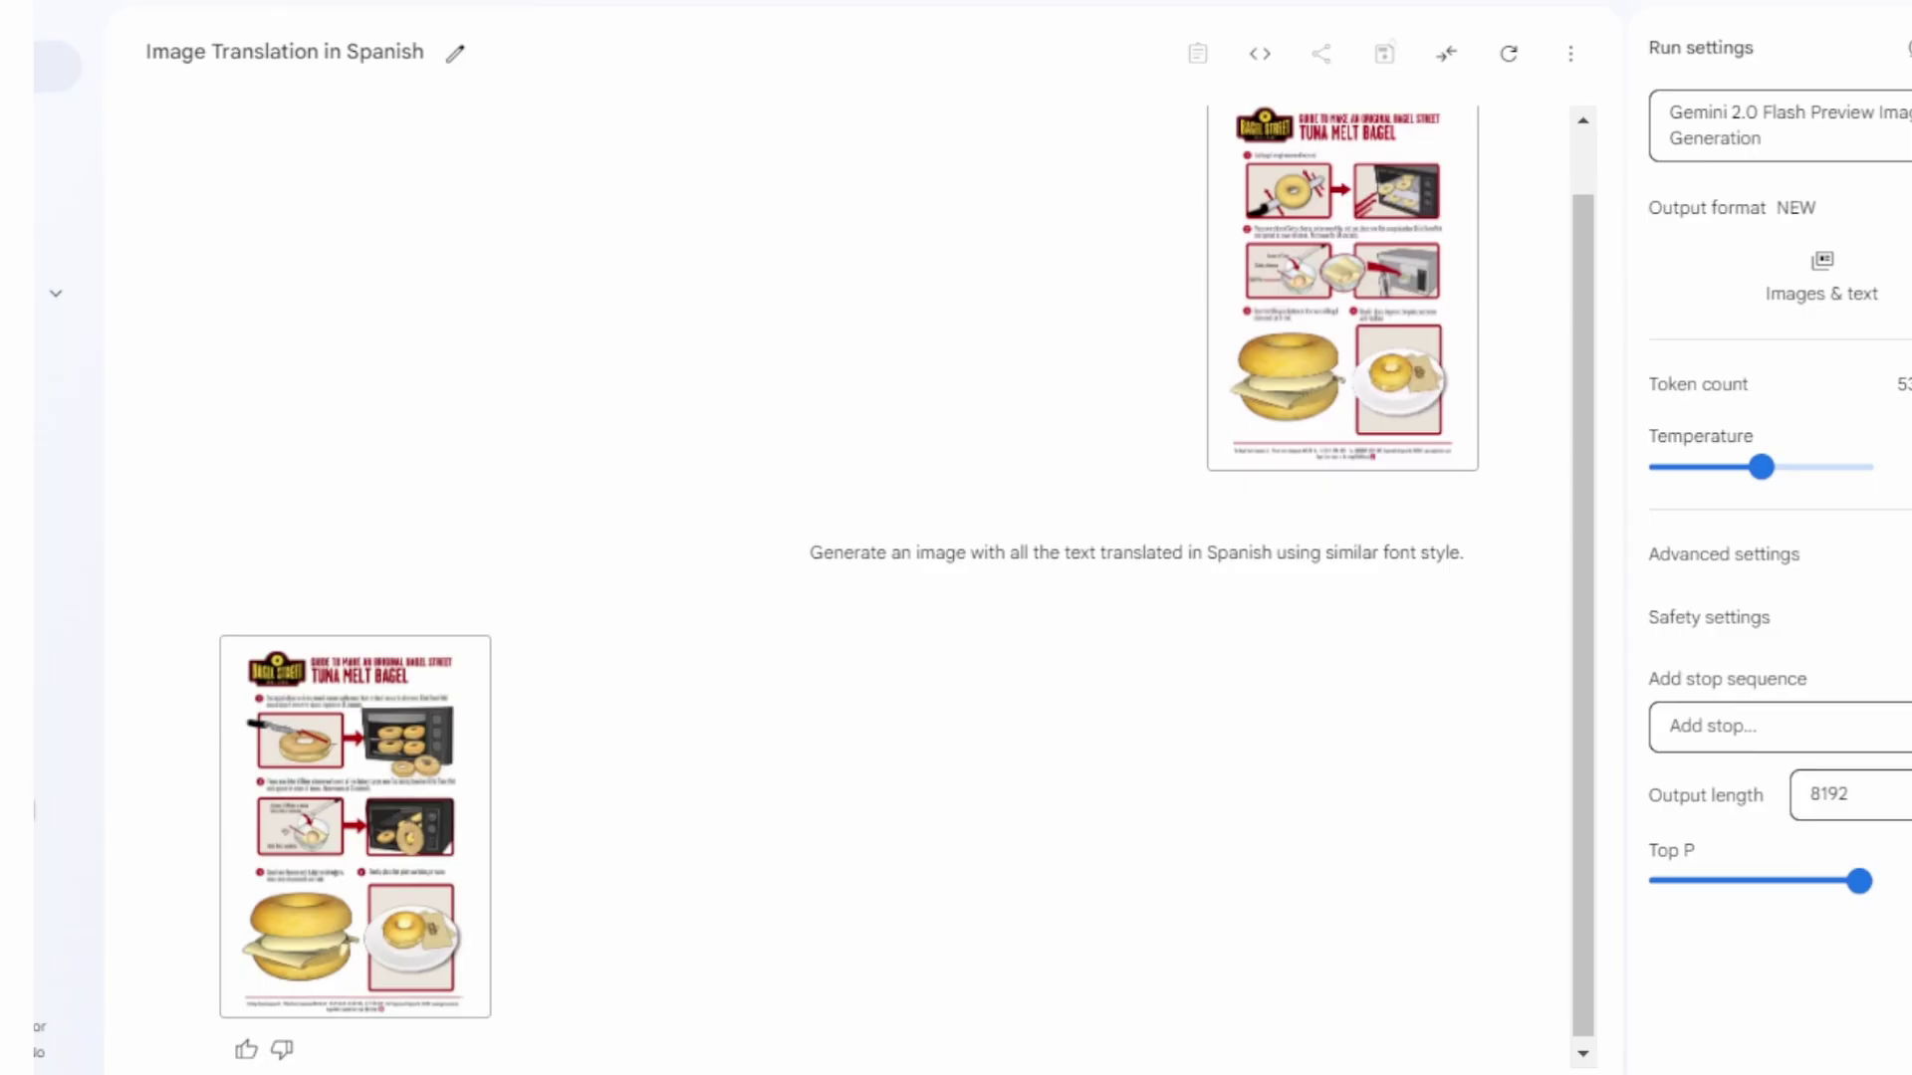
- In Google AI Studio, examine the generated tuna melt bagel guide at full size, checking its text and illustrations from heading to footer
click(418, 809)
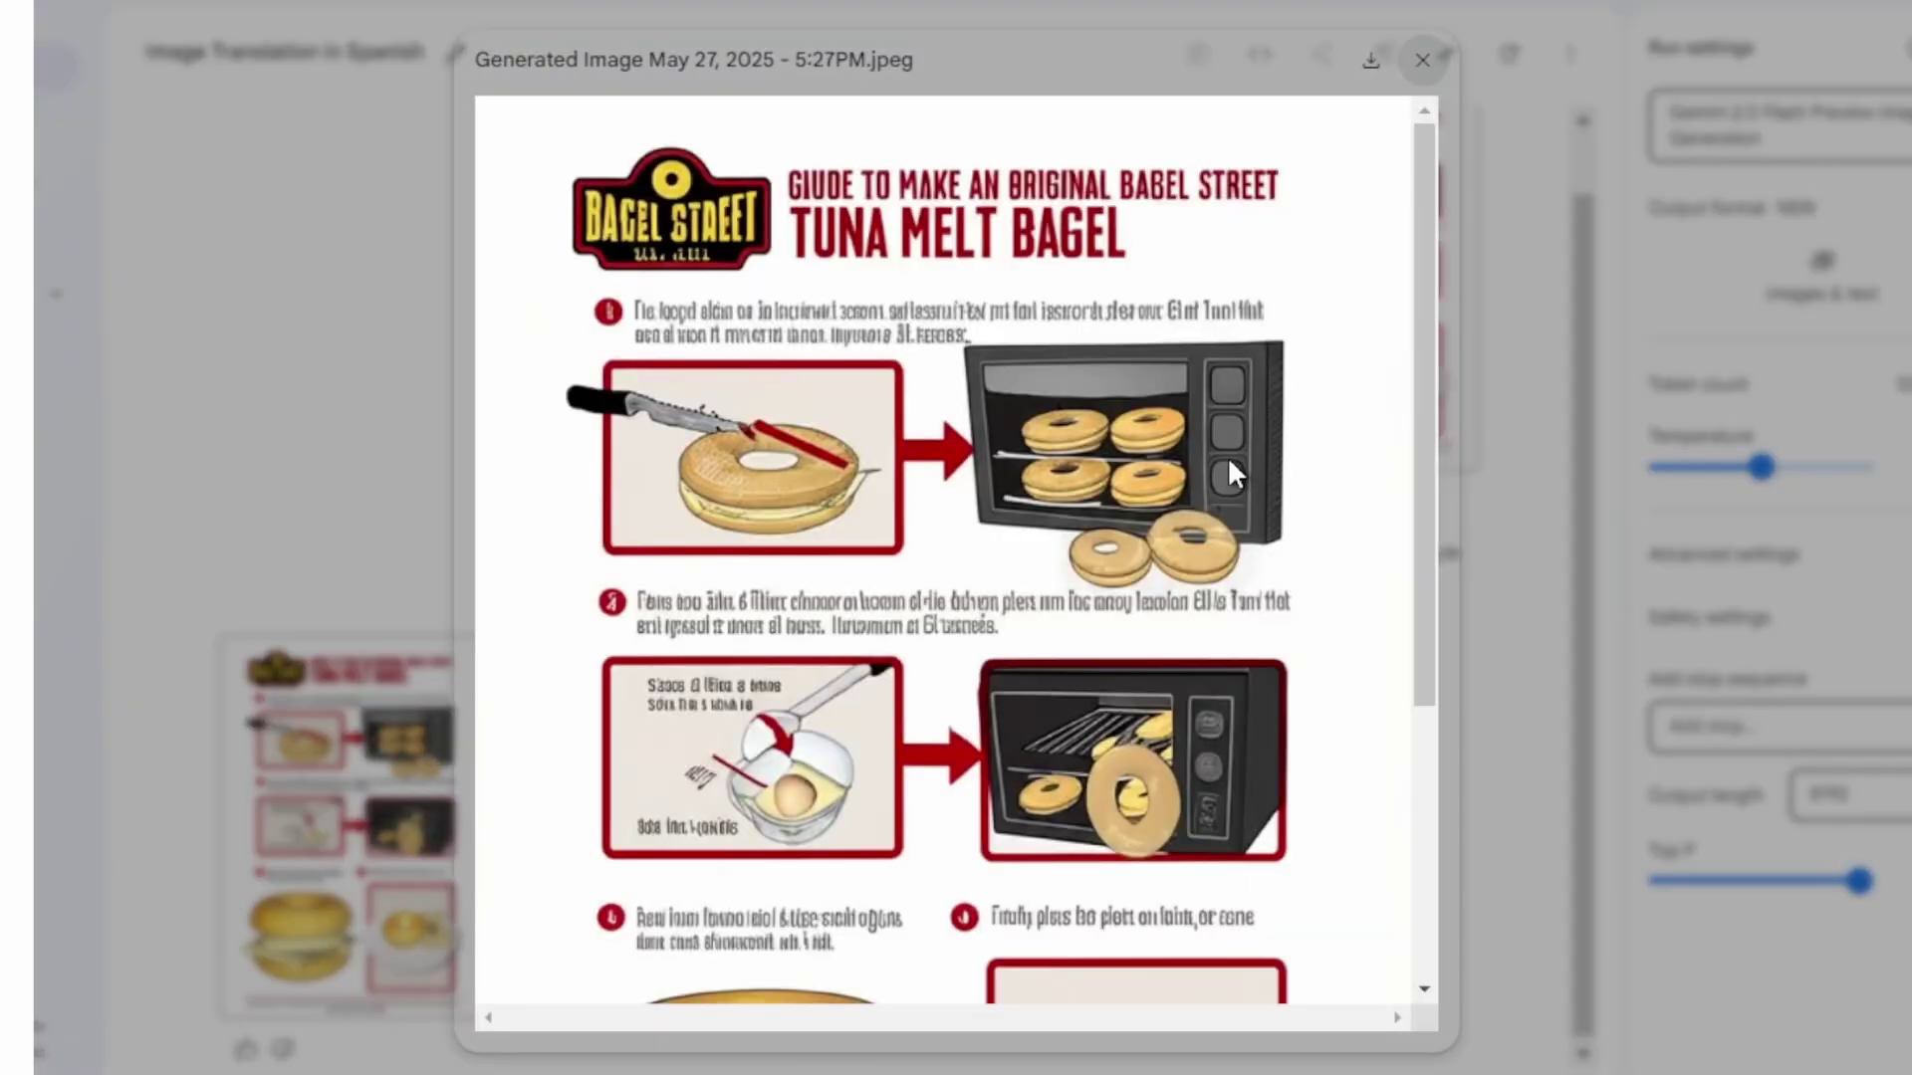
scroll(1228, 454, down, 3)
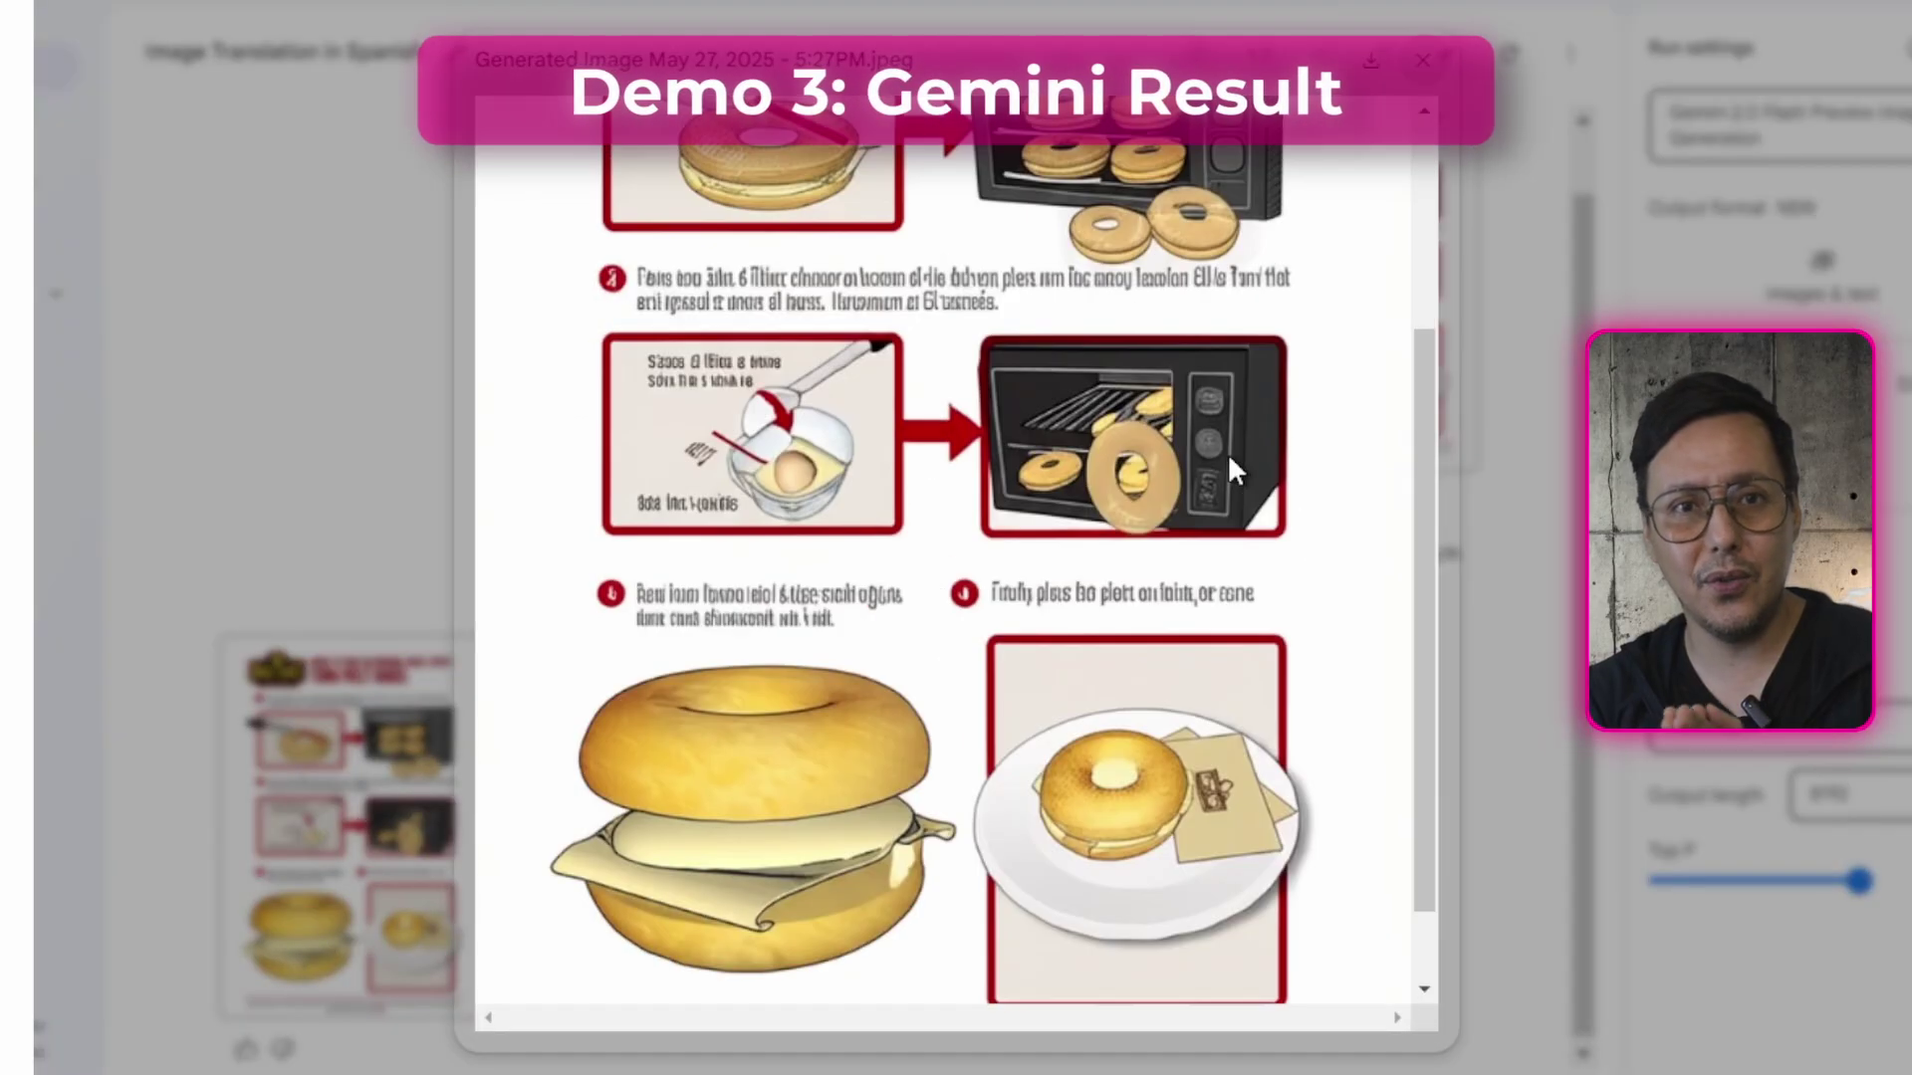
scroll(1228, 470, up, 3)
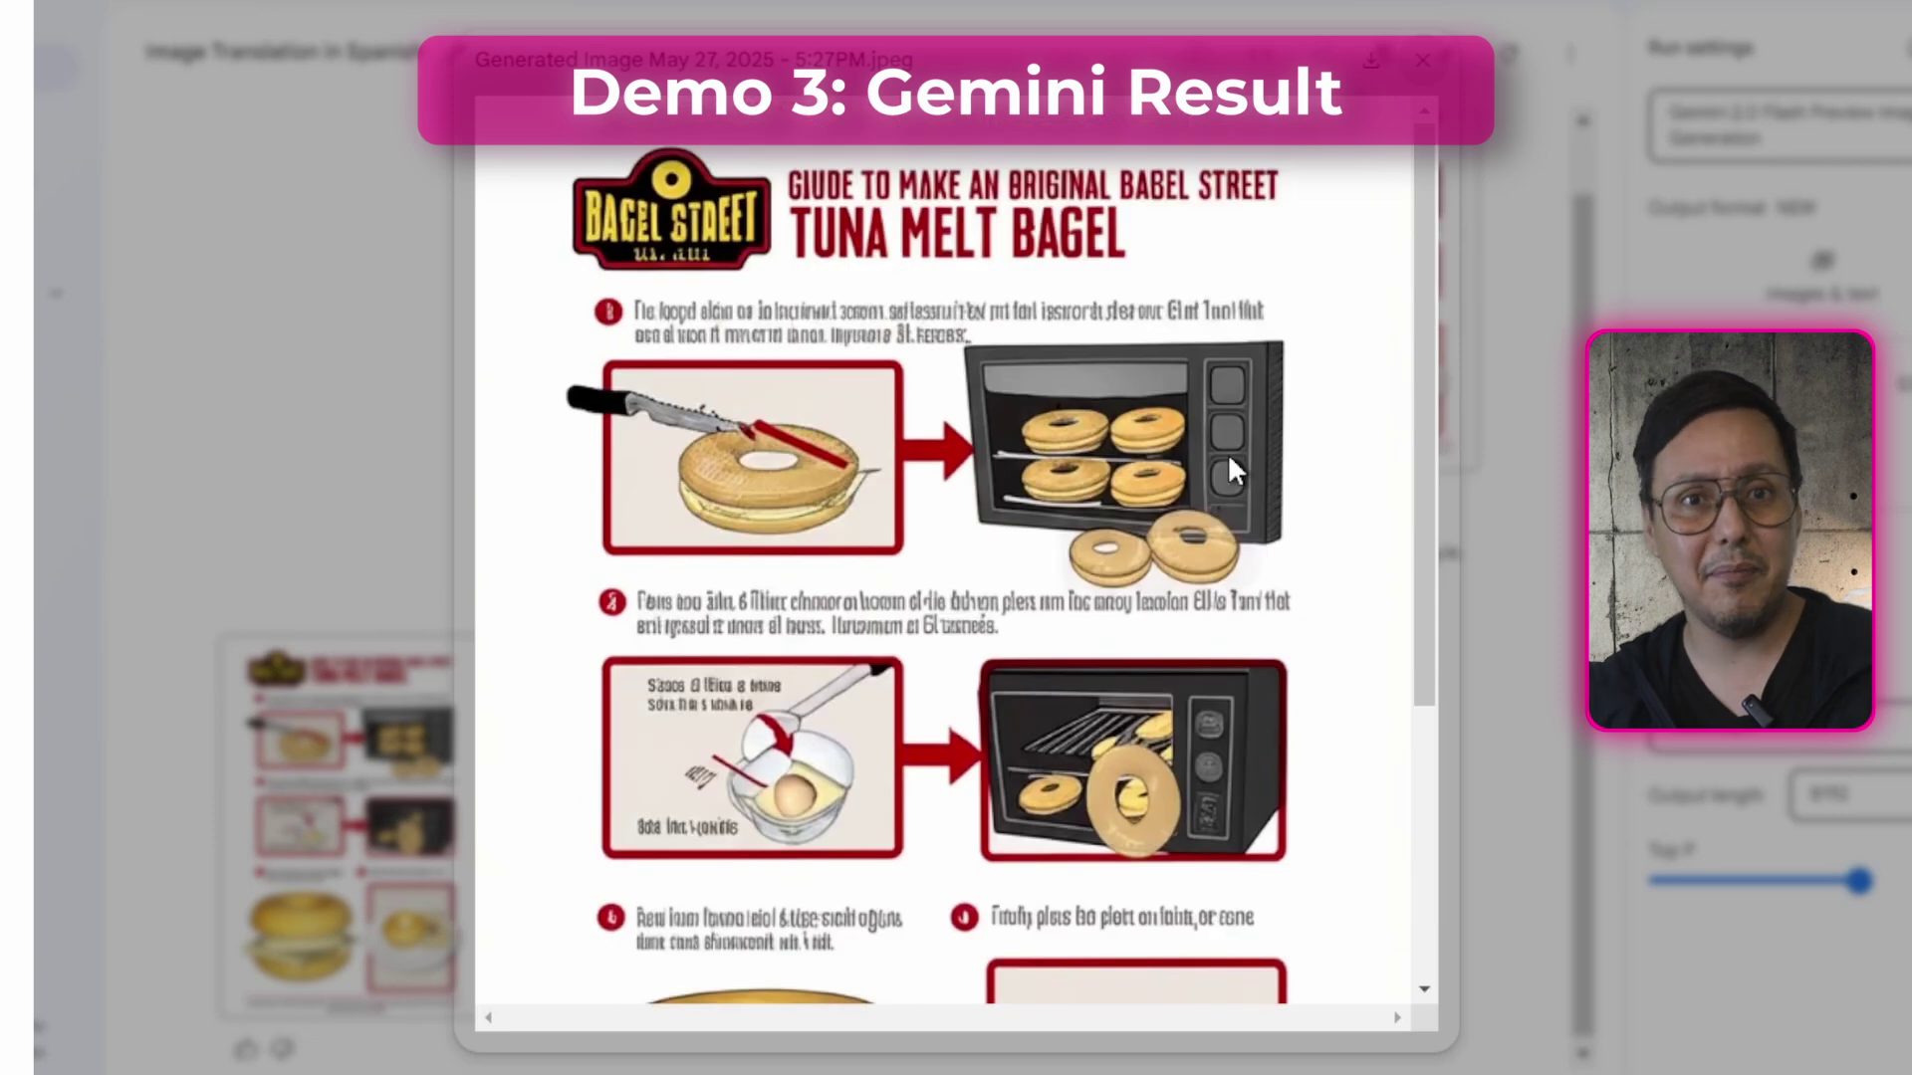
scroll(1228, 470, down, 2)
scroll(1236, 470, up, 2)
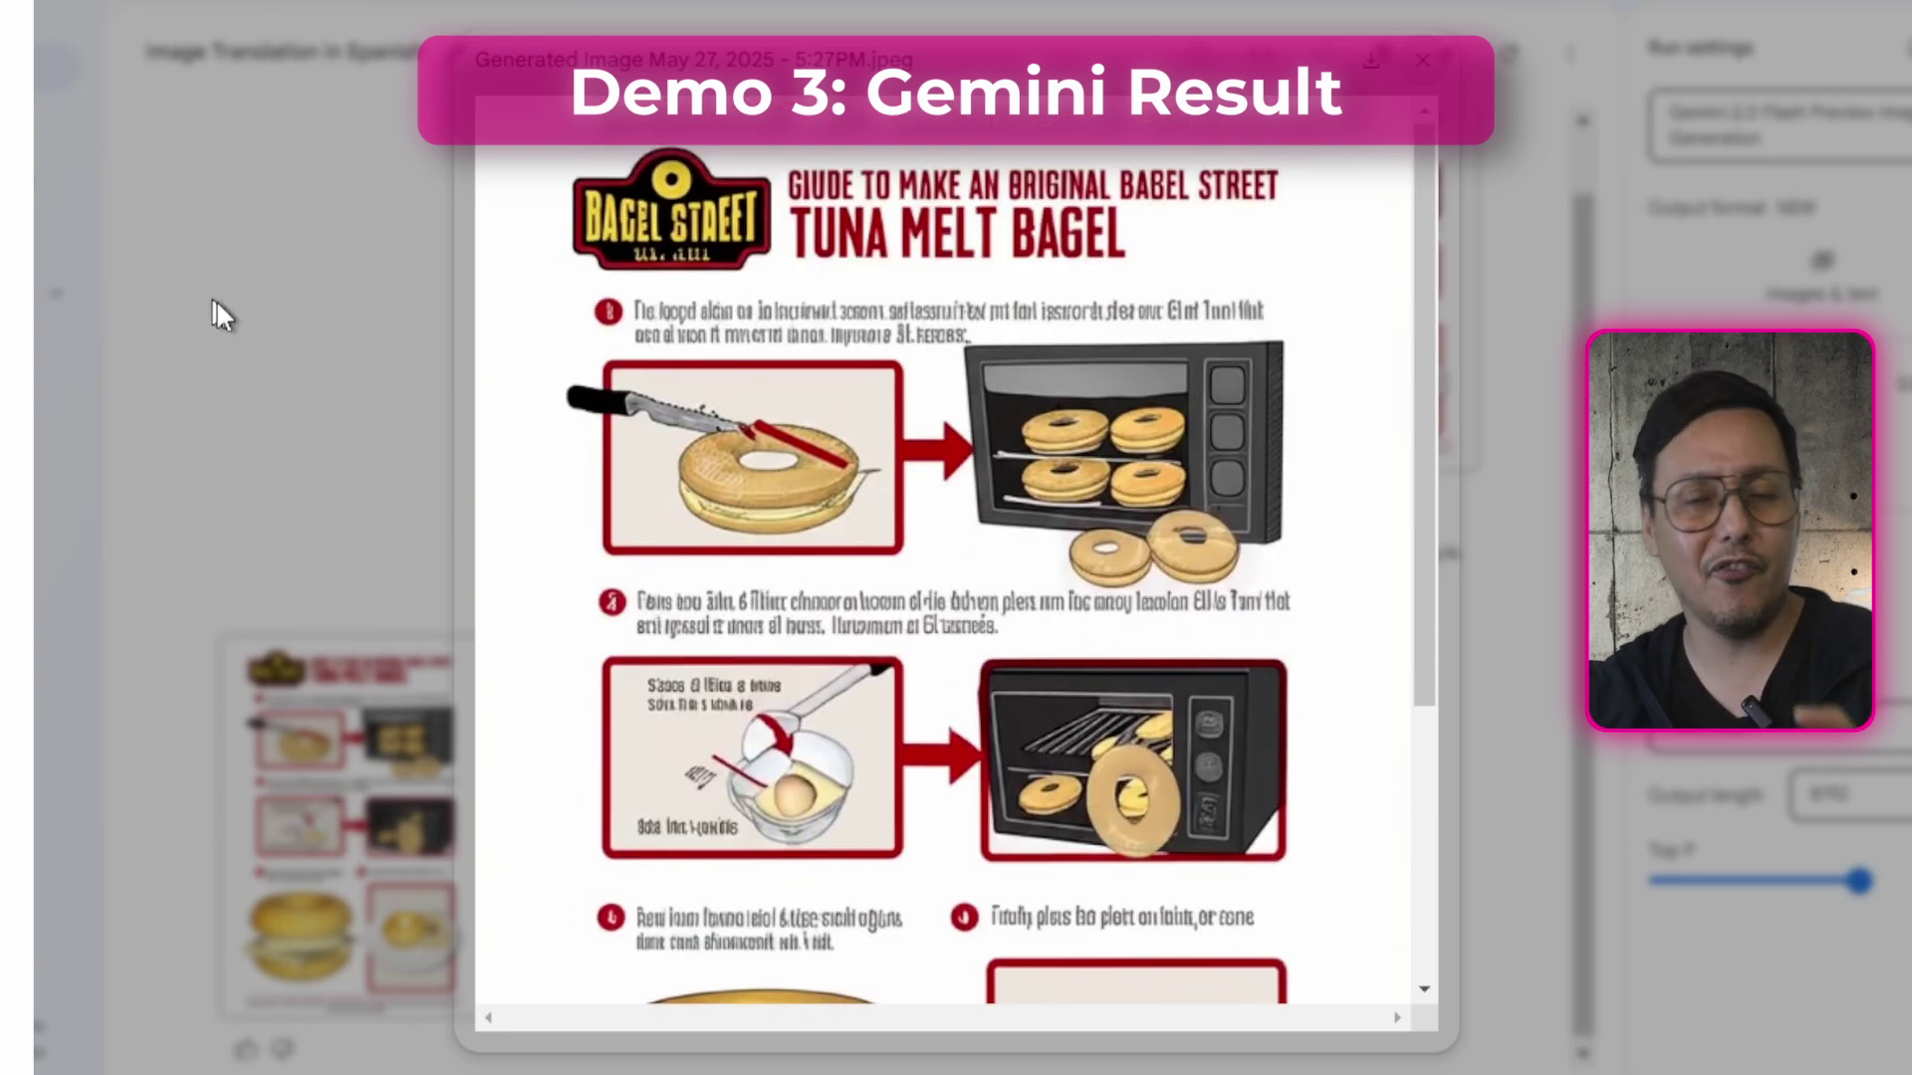
click(284, 314)
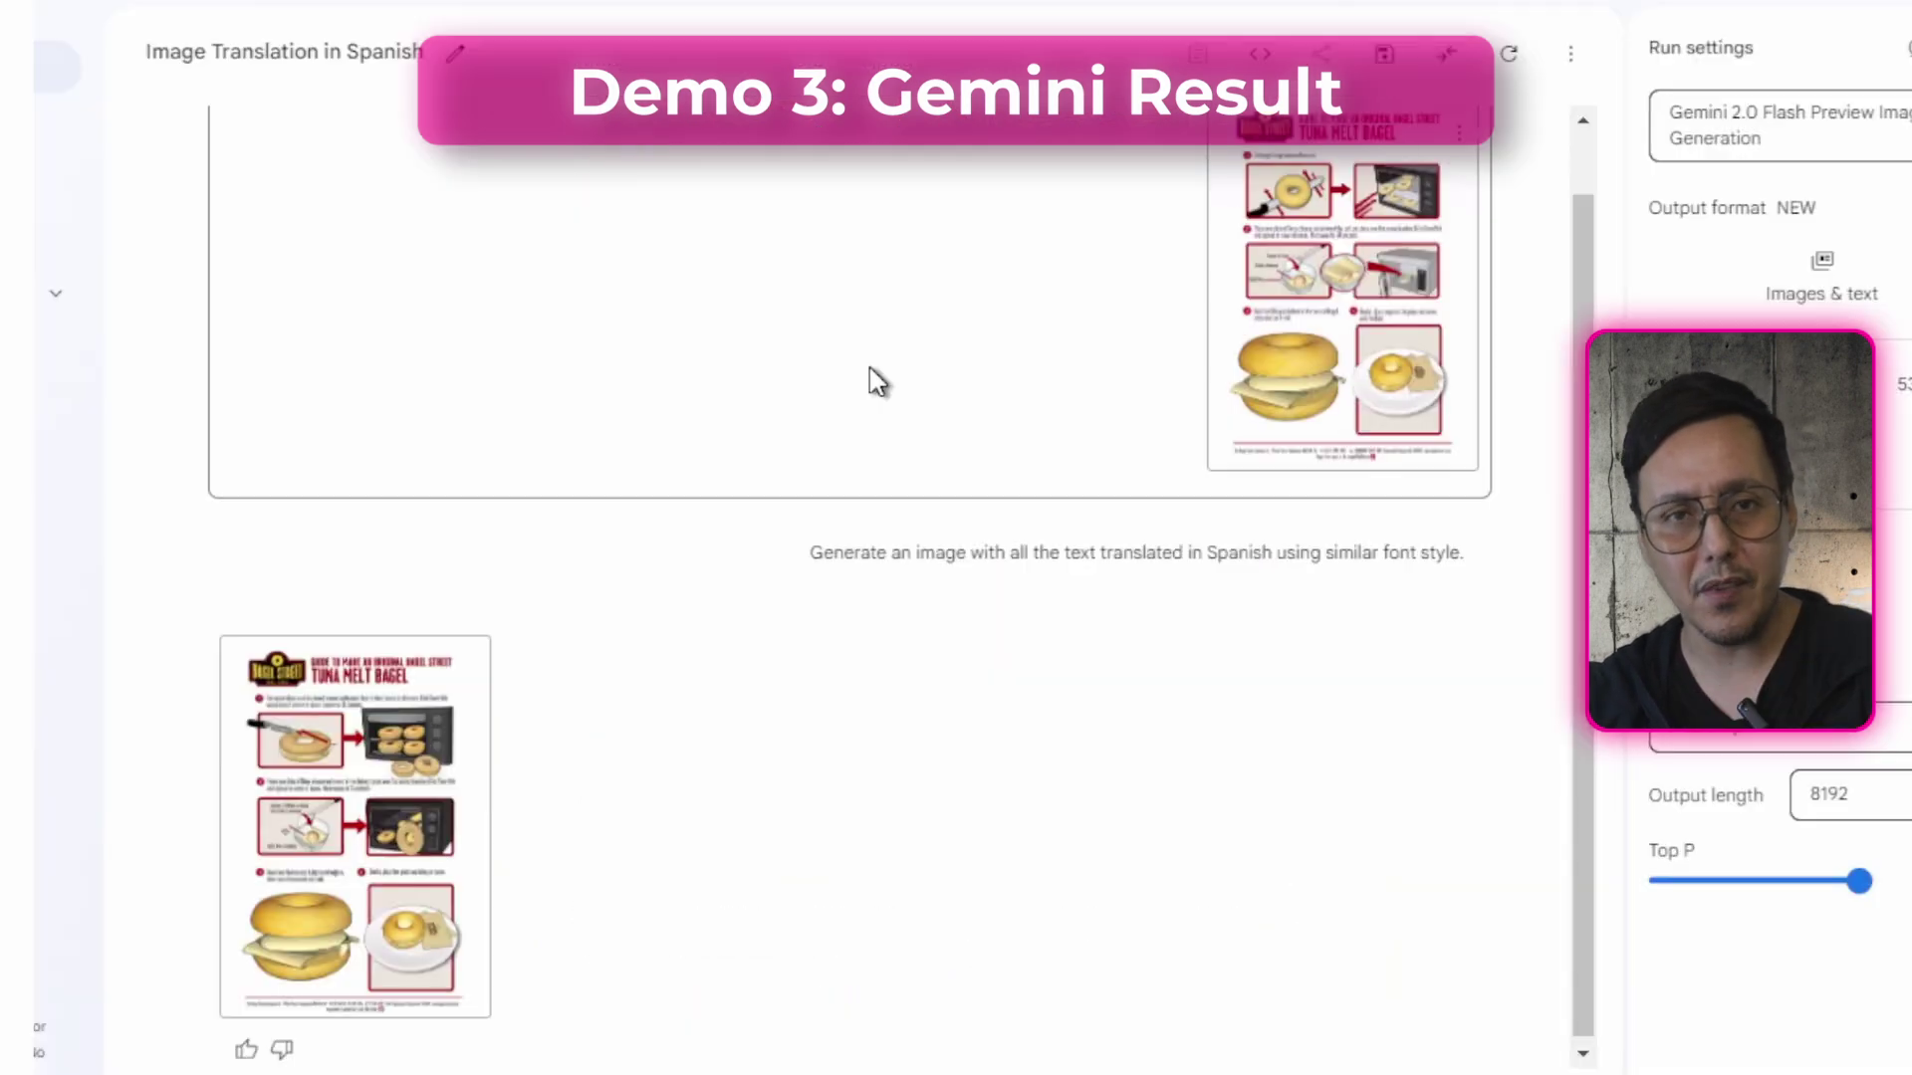
scroll(876, 381, down, 1)
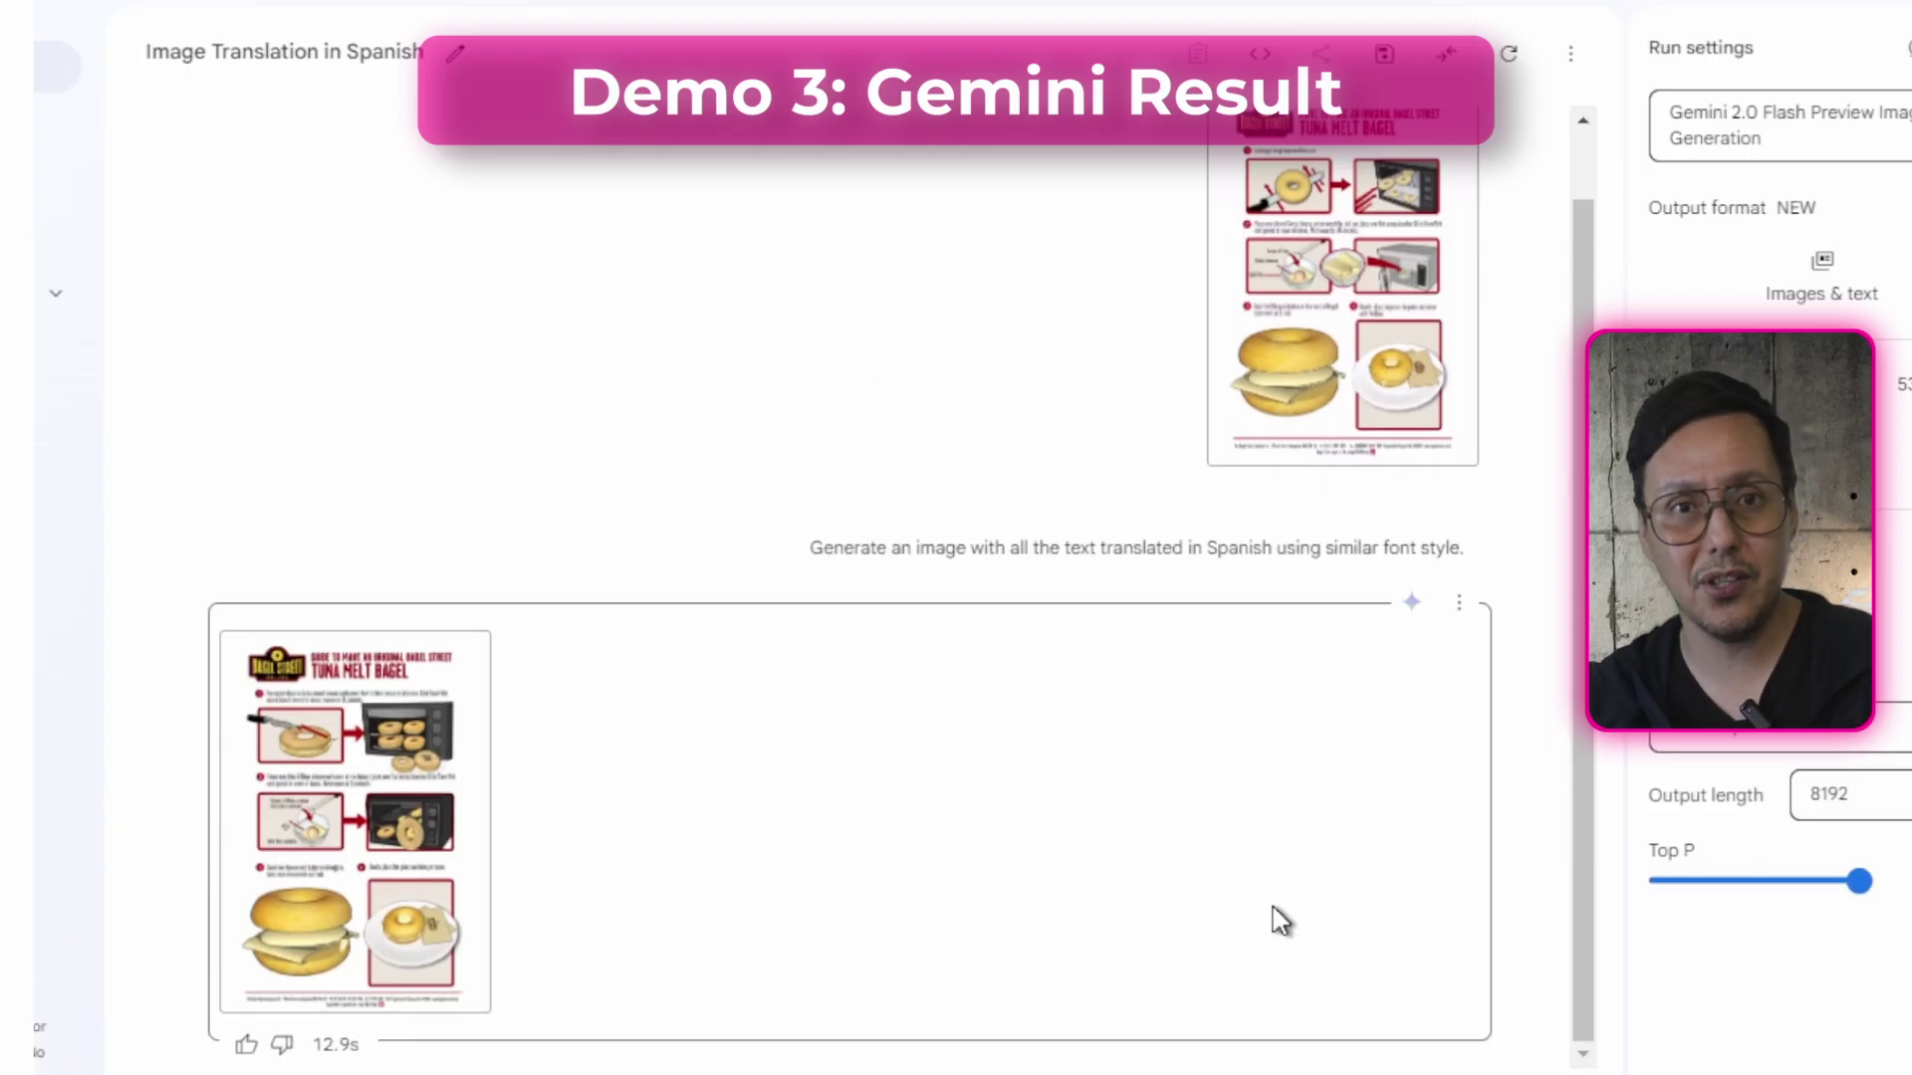
click(268, 861)
scroll(674, 817, down, 4)
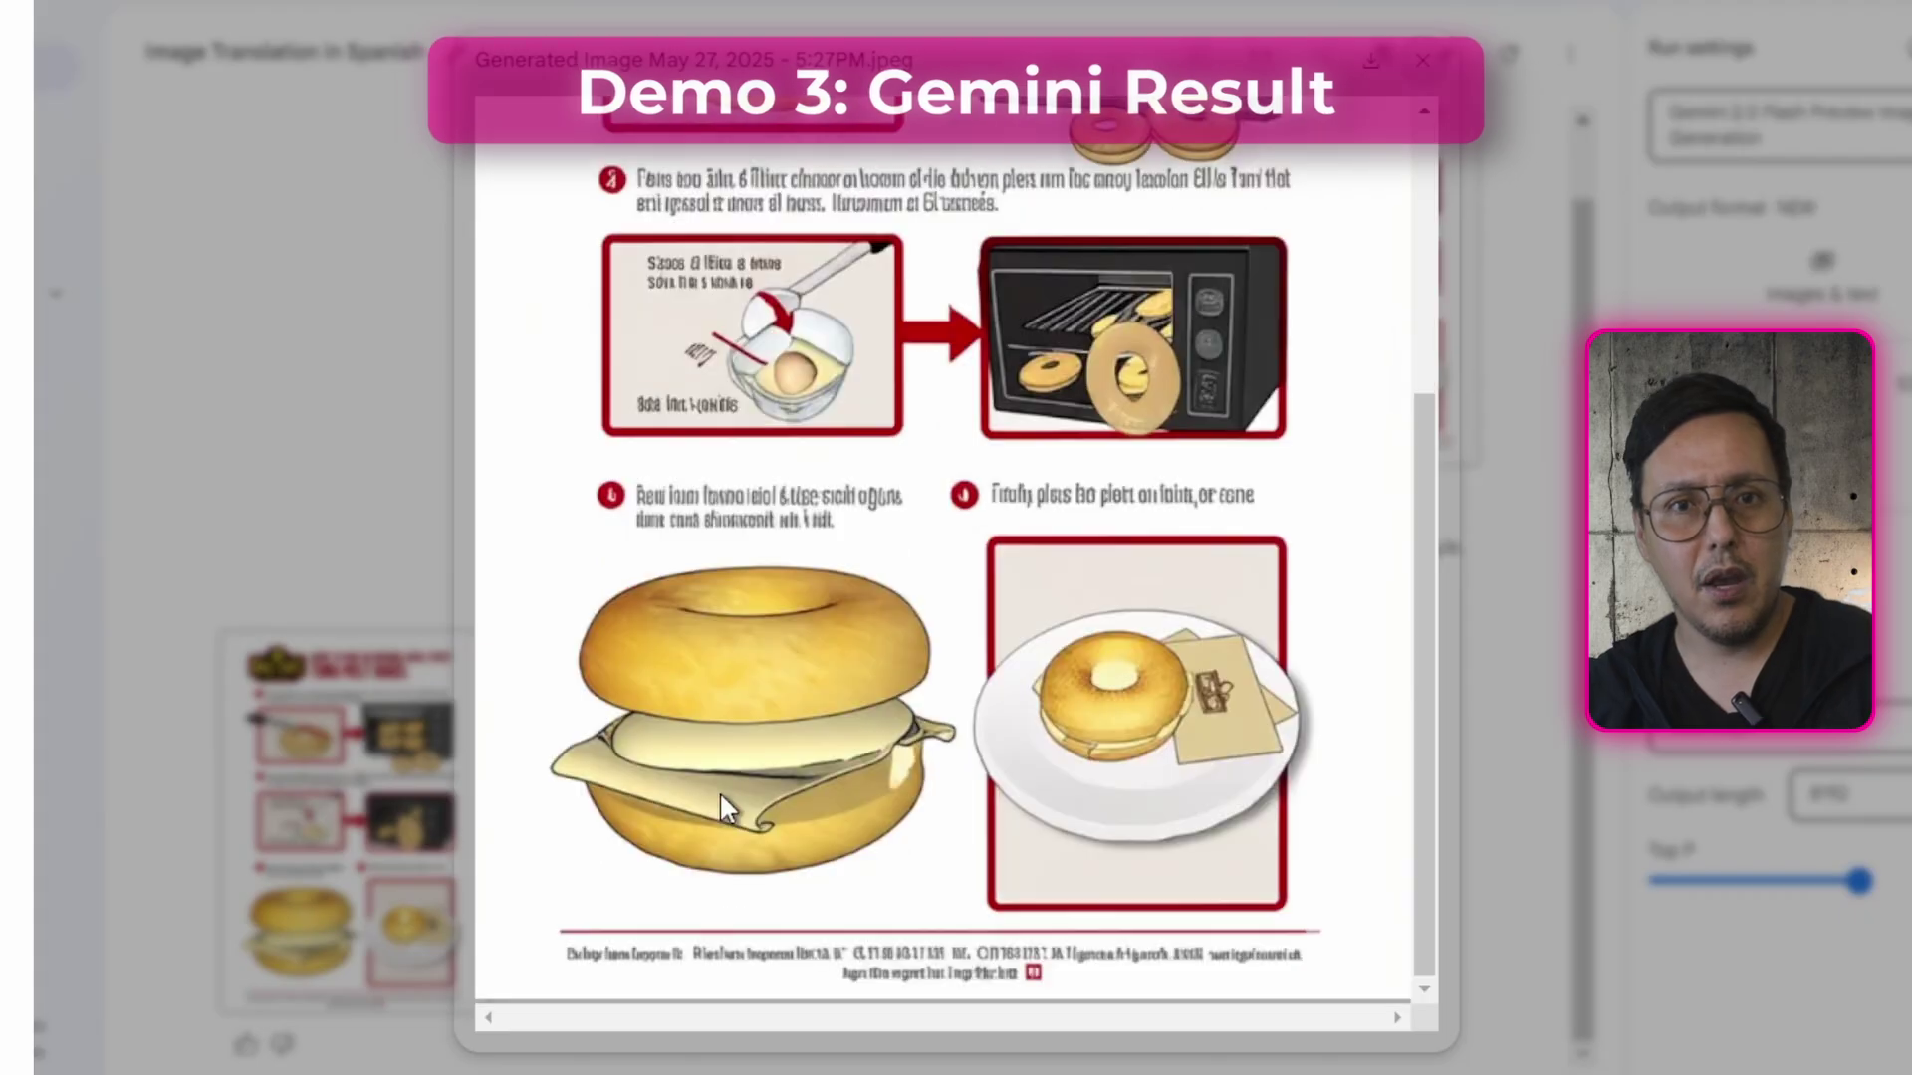
click(1424, 72)
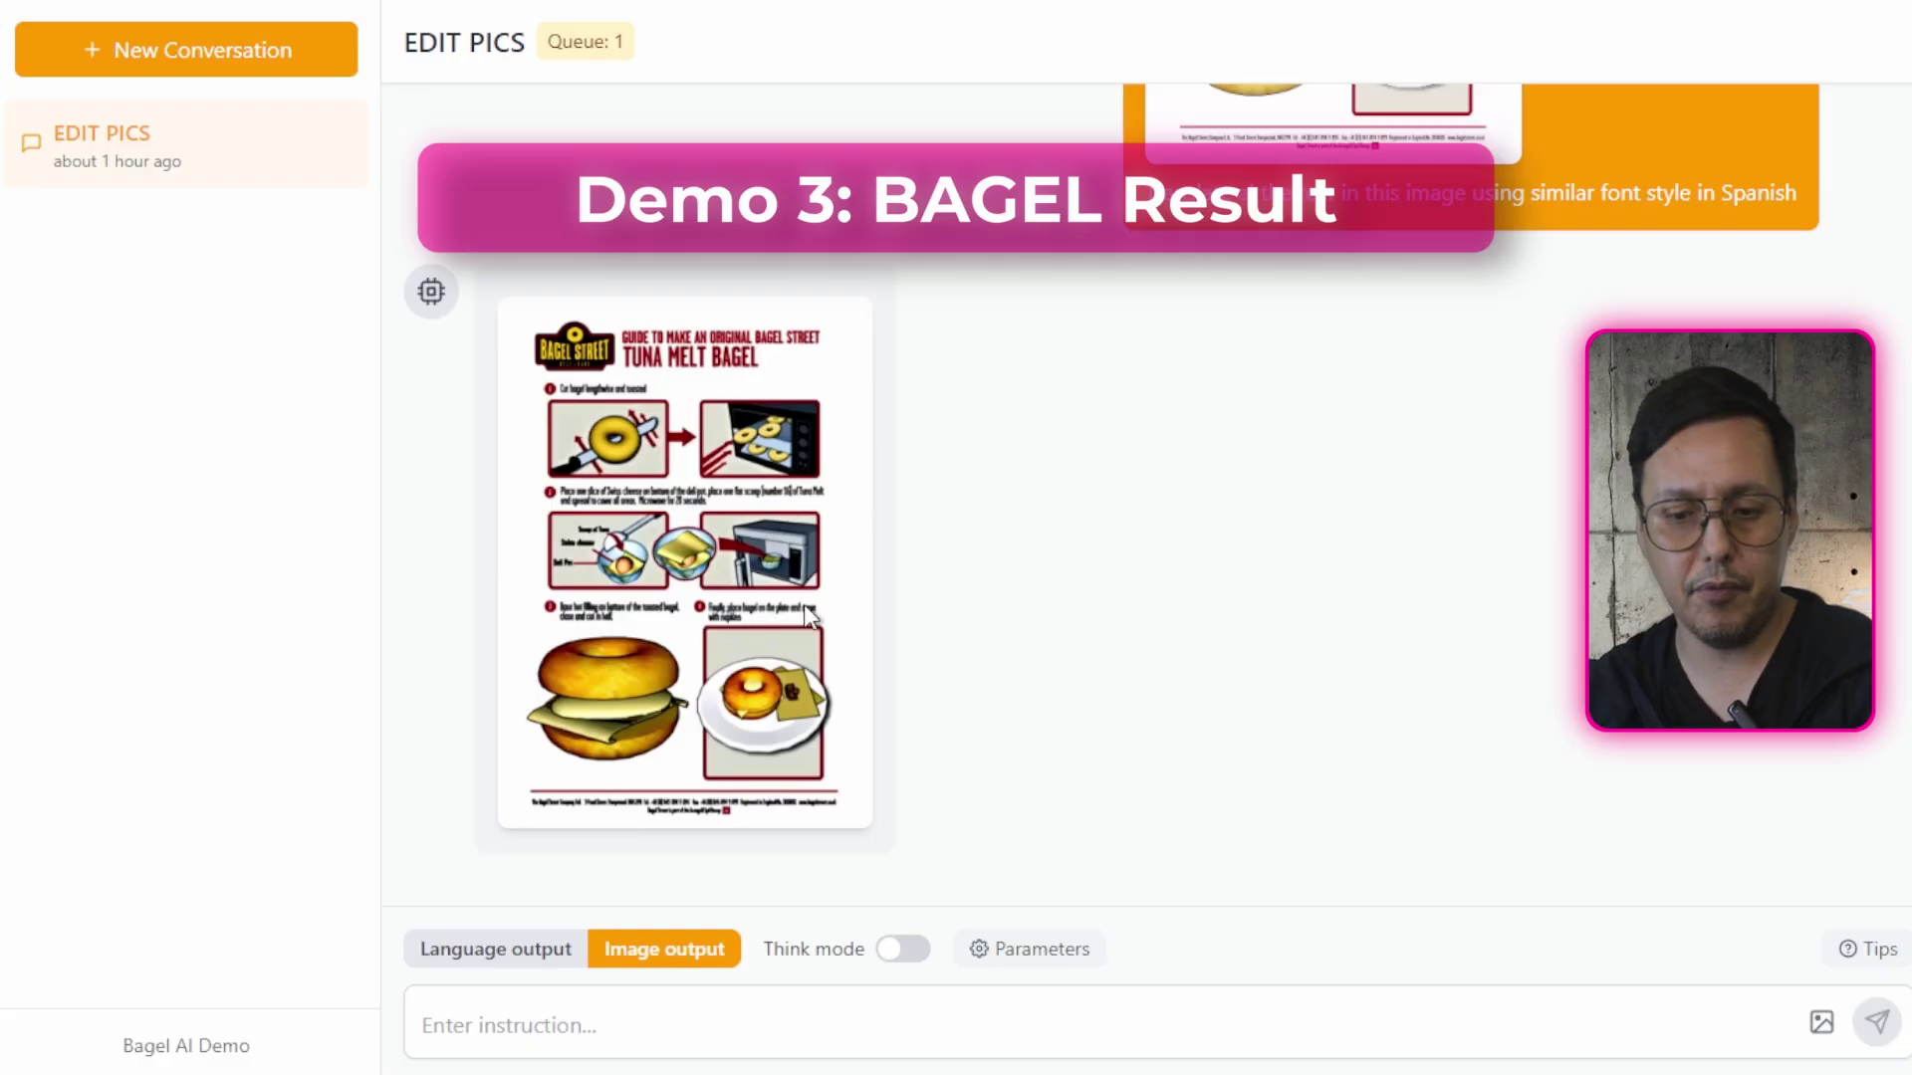
- In the Bagel AI demo, compare the generated tuna melt bagel guide with the original image in the conversation
scroll(1376, 610, up, 5)
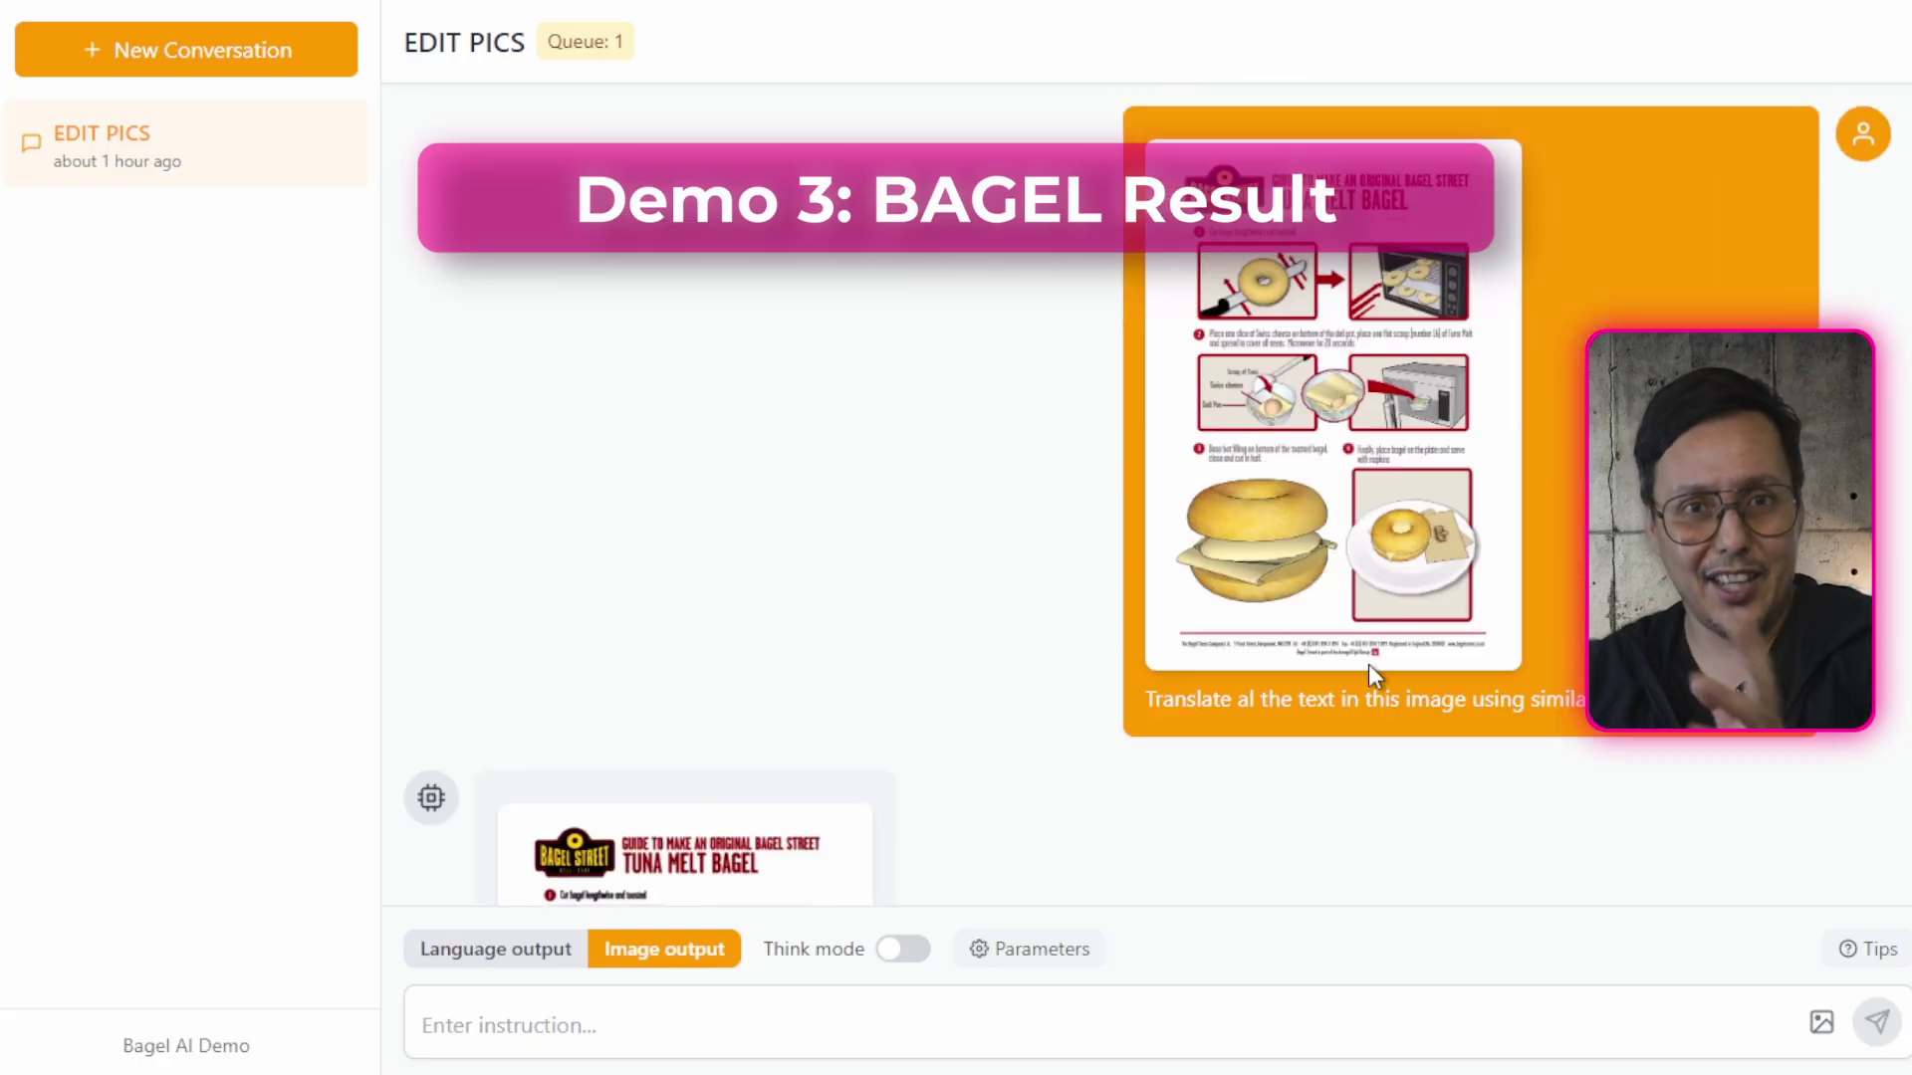
- In the Bagel AI demo, check the Spanish translation result of the tuna melt bagel guide against the uploaded original
scroll(1370, 674, down, 5)
scroll(1374, 675, up, 3)
scroll(1370, 674, up, 2)
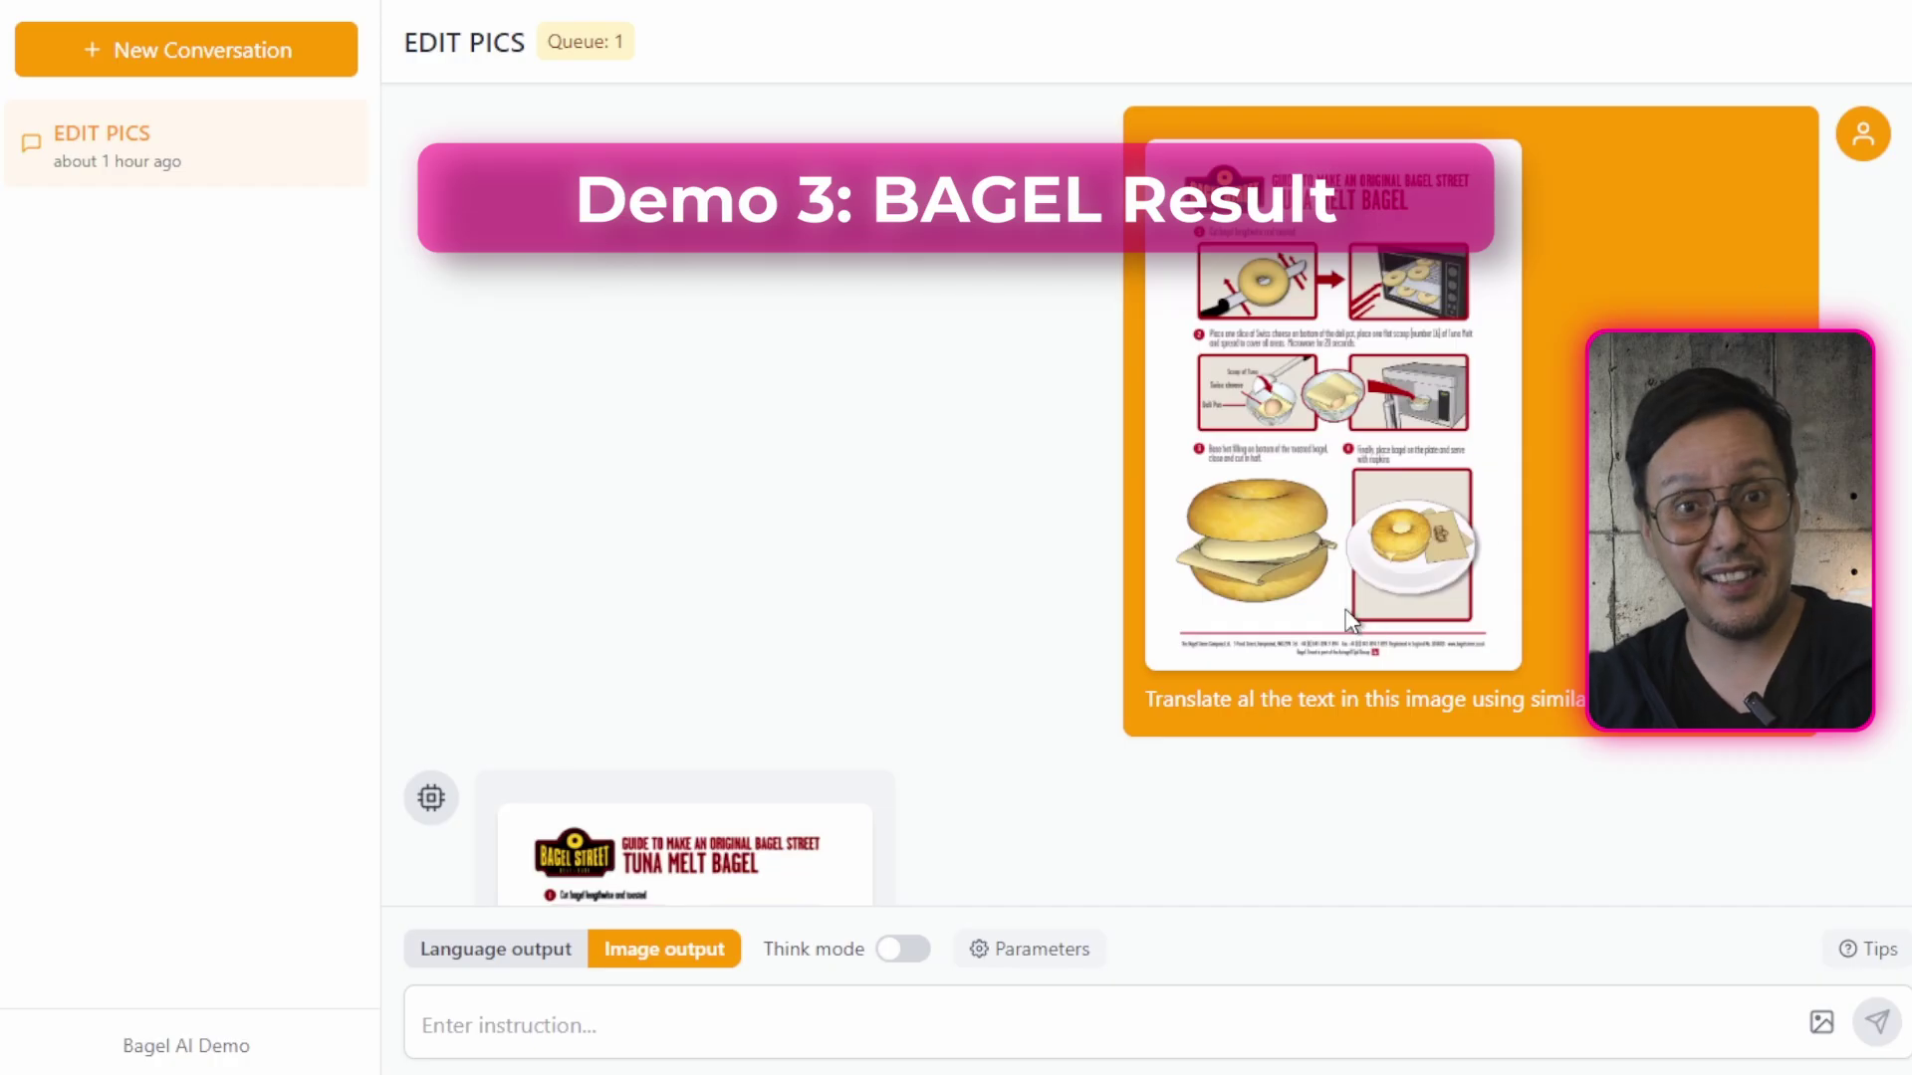
scroll(1141, 695, down, 4)
scroll(748, 625, down, 1)
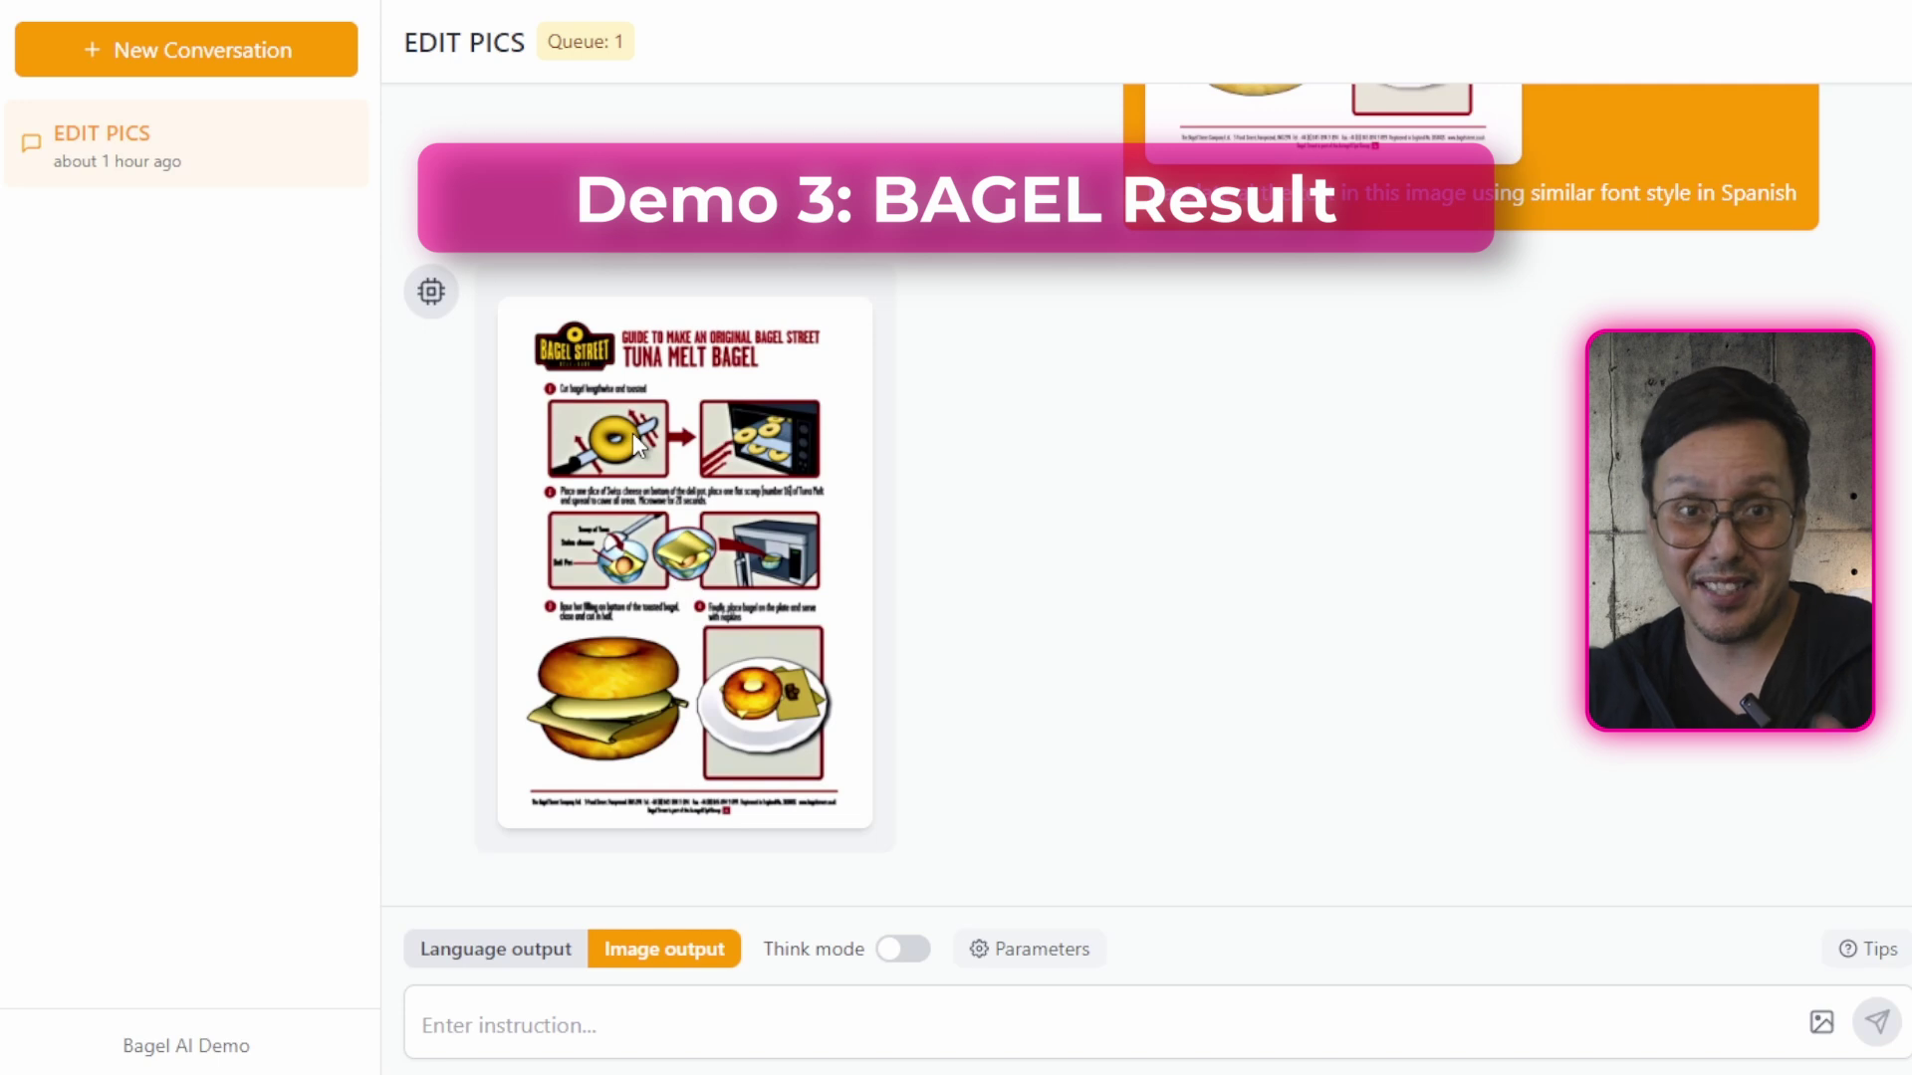
click(1031, 953)
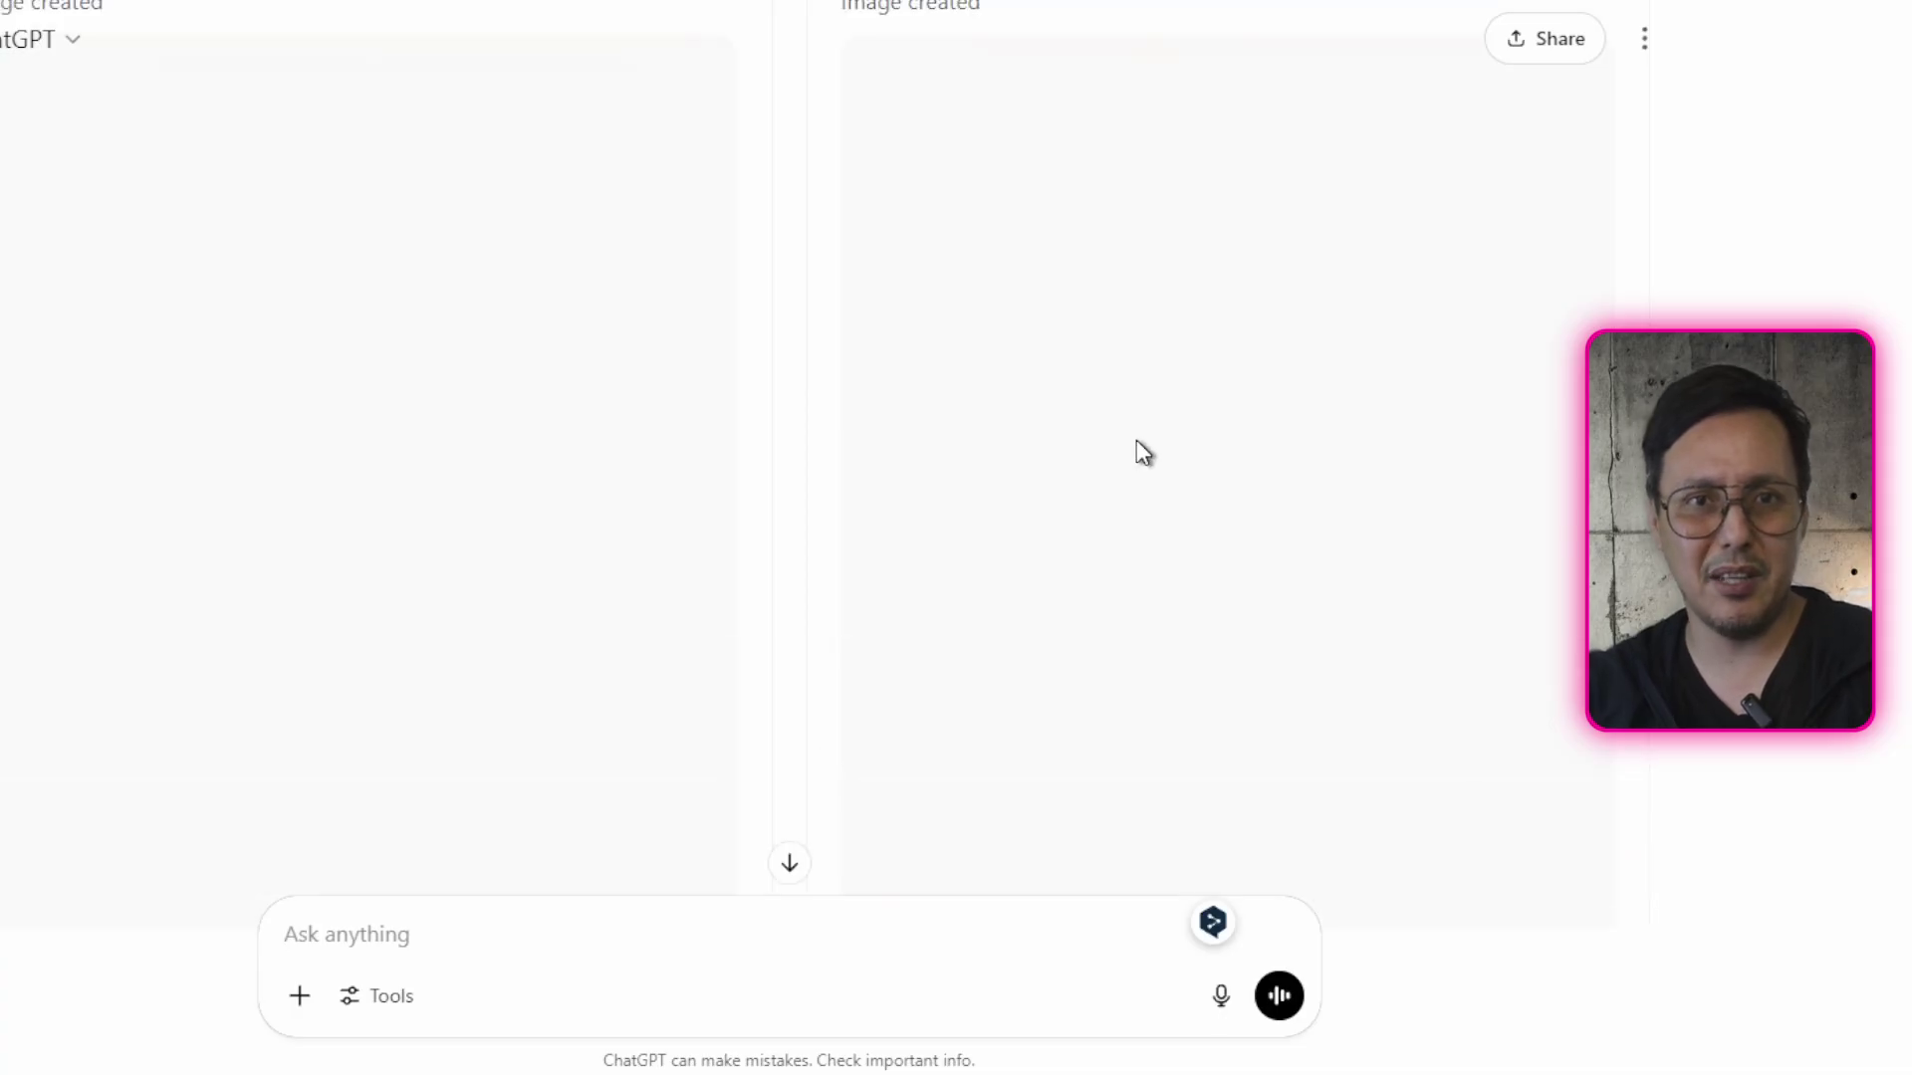
- In ChatGPT, compare the two Spanish versions of the tuna melt bagel guide and view Response 1 at full size
scroll(1140, 448, up, 3)
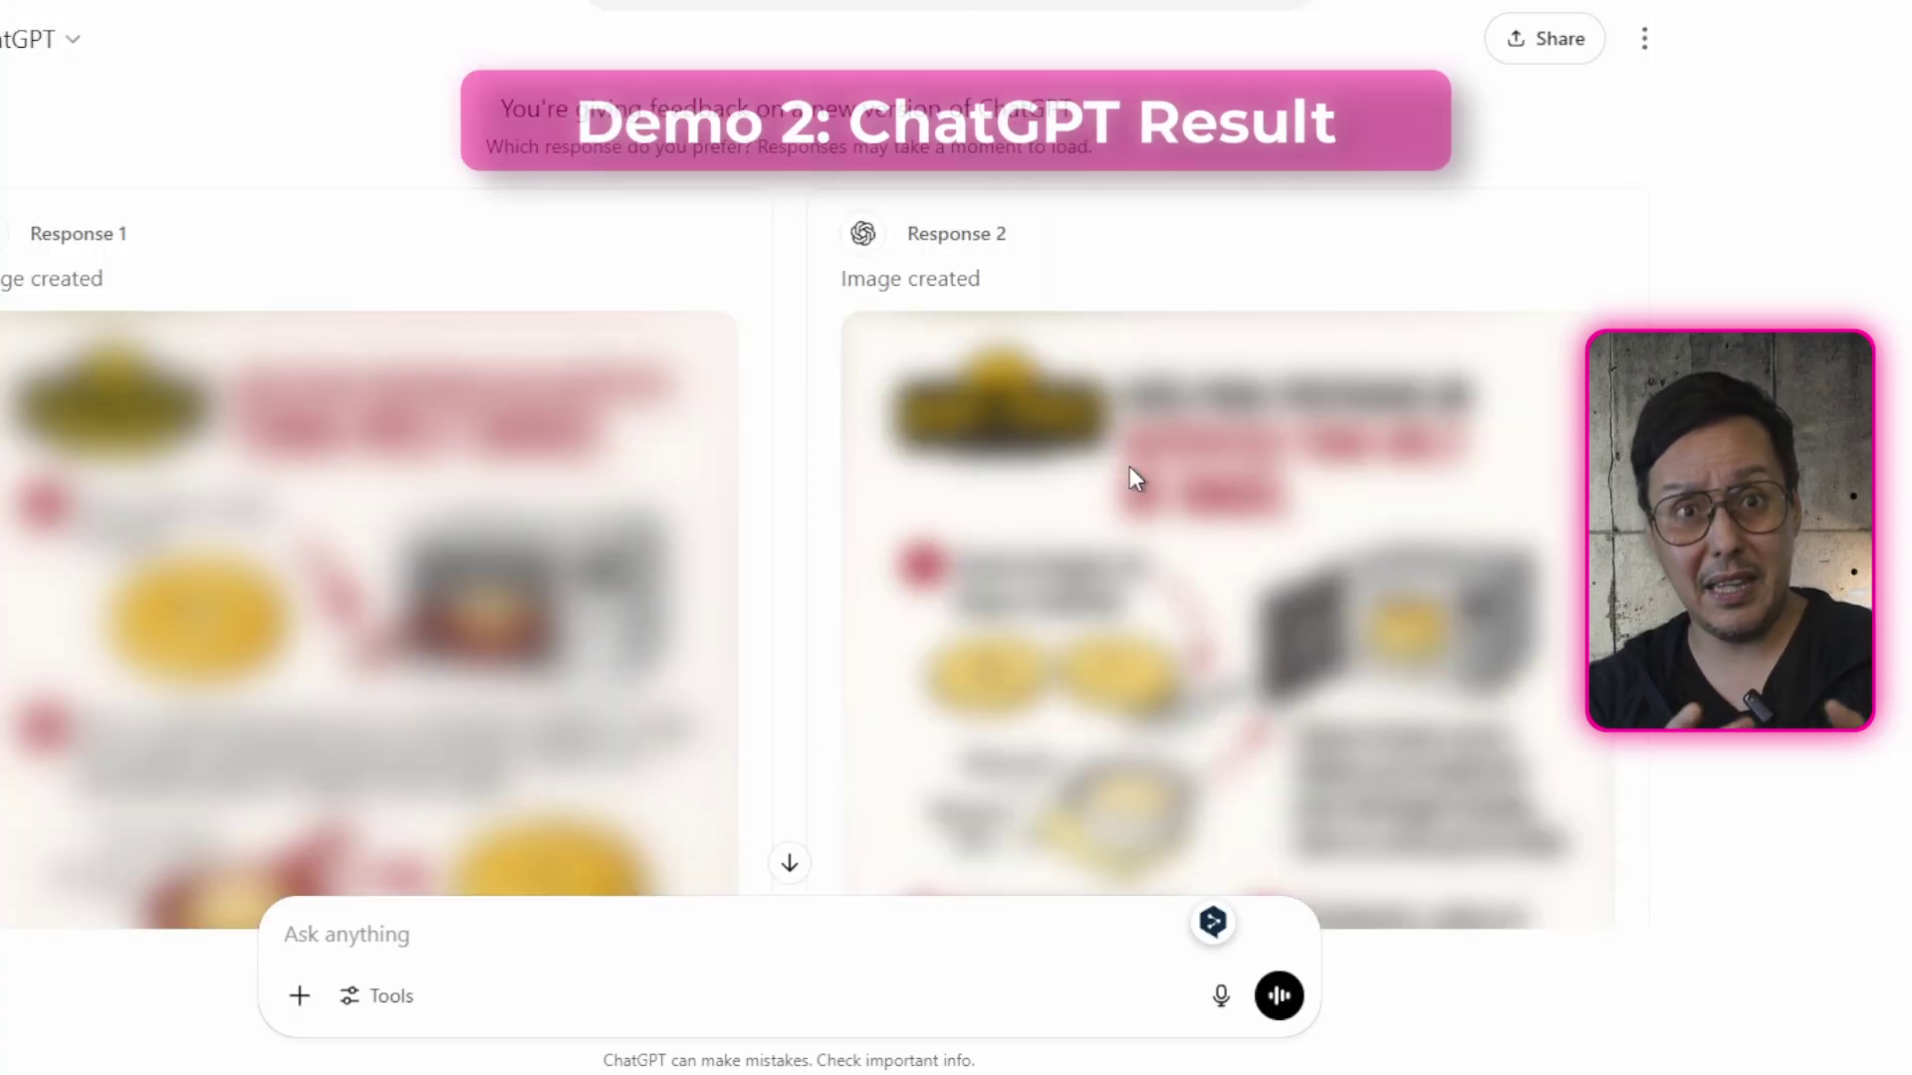
scroll(1129, 466, down, 2)
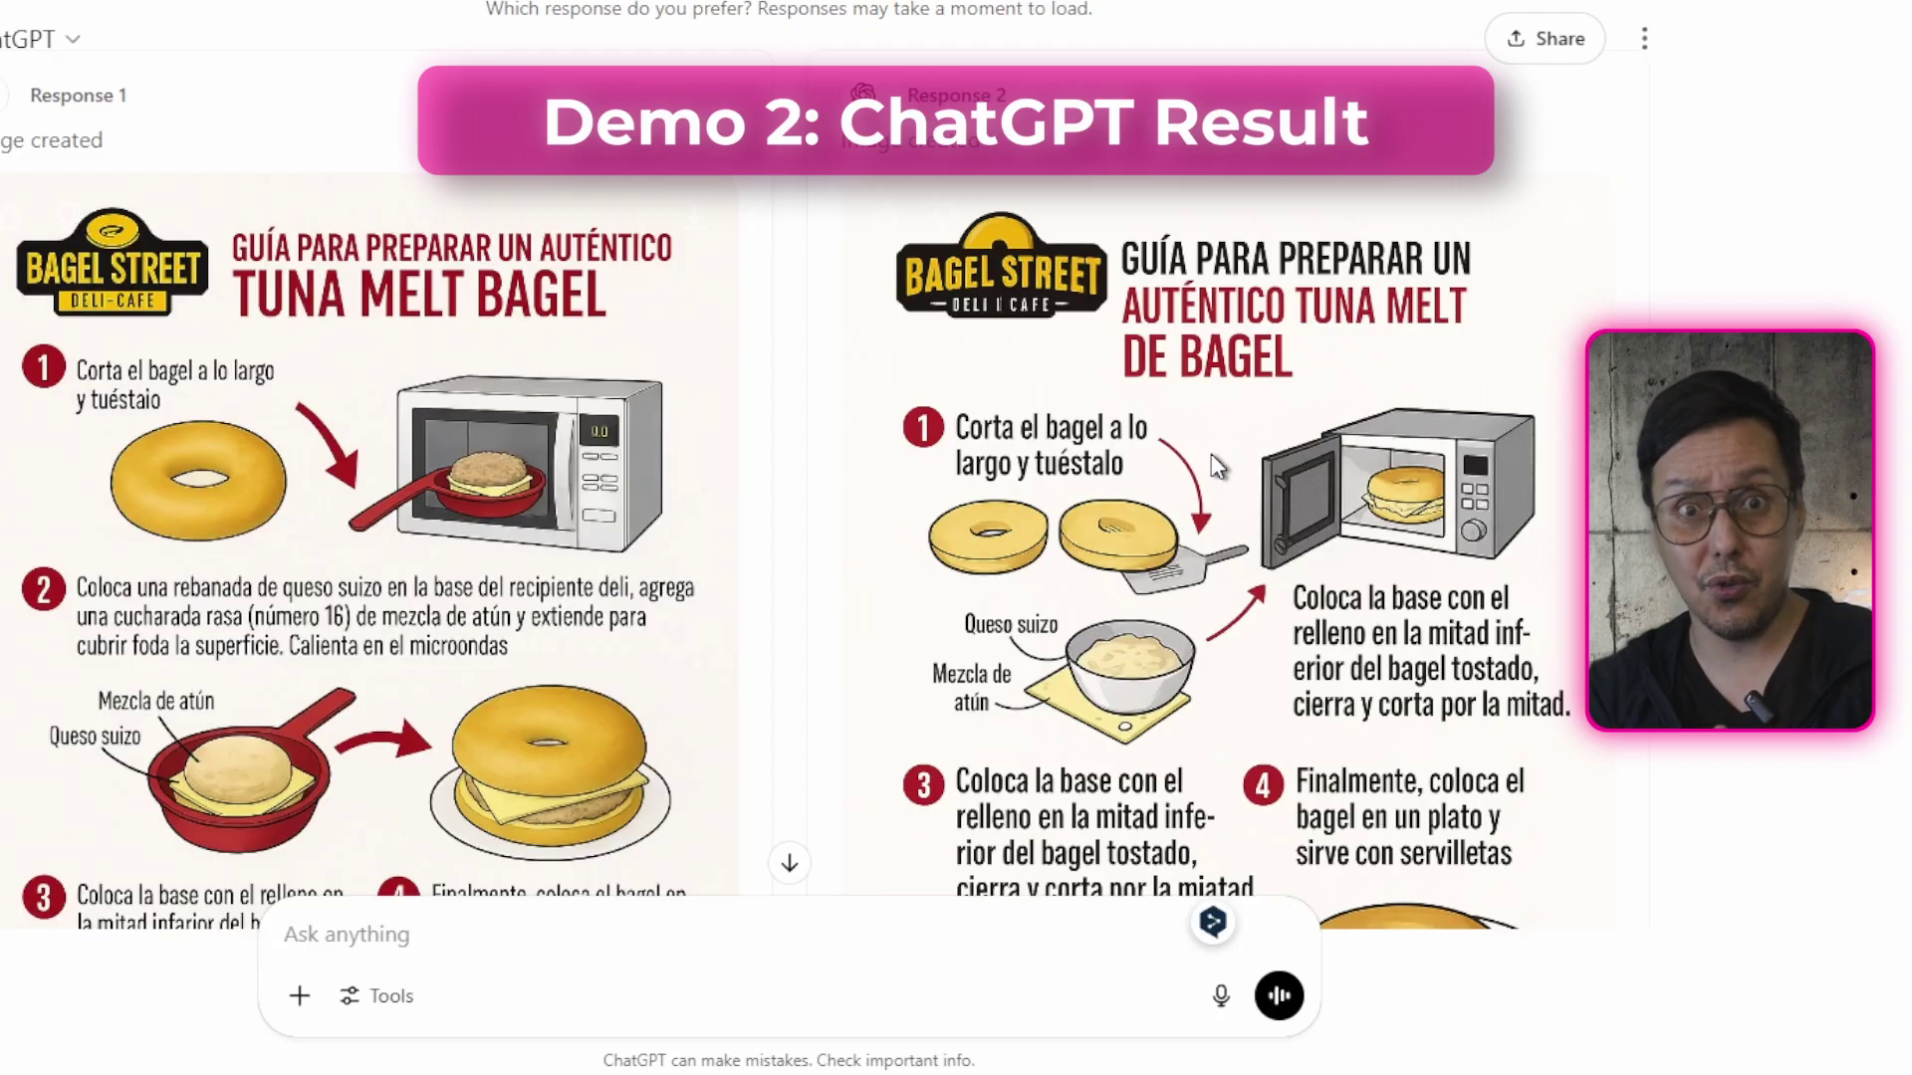
scroll(1217, 466, down, 2)
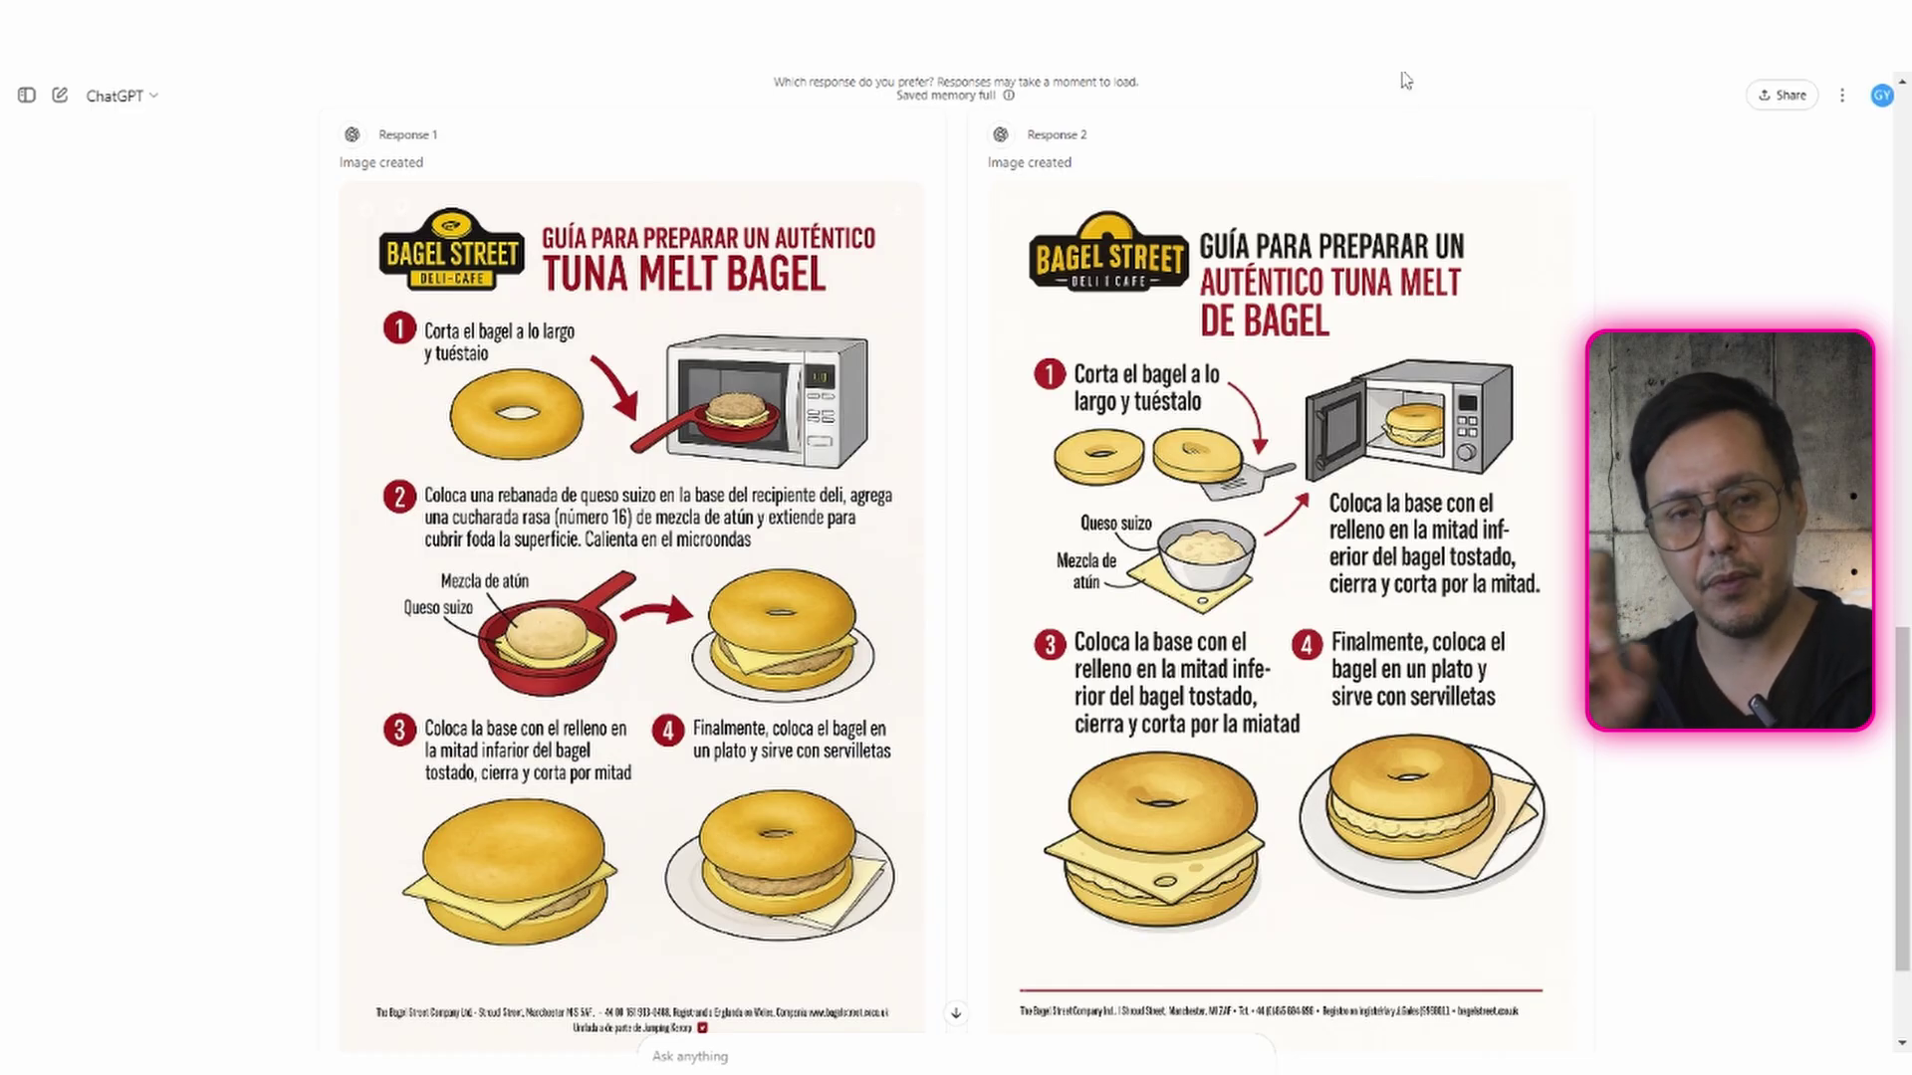
click(713, 394)
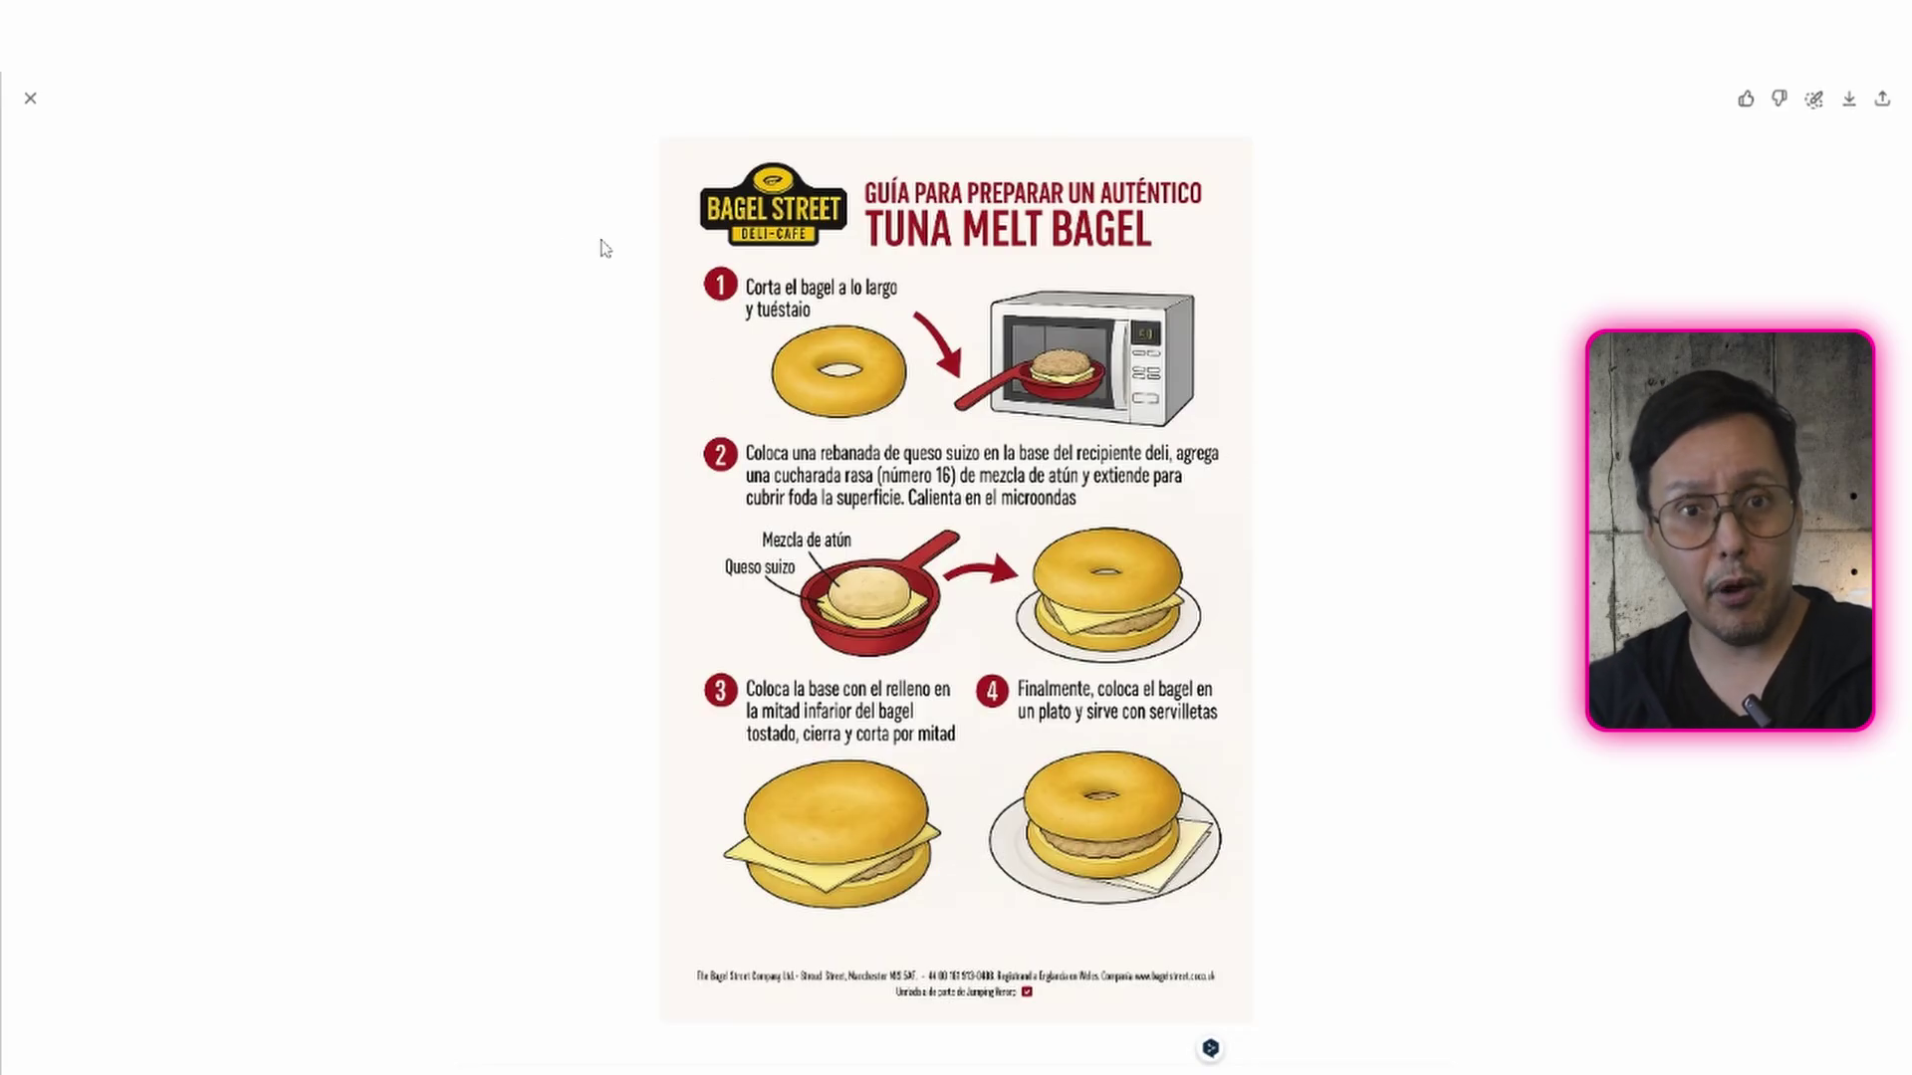
click(31, 101)
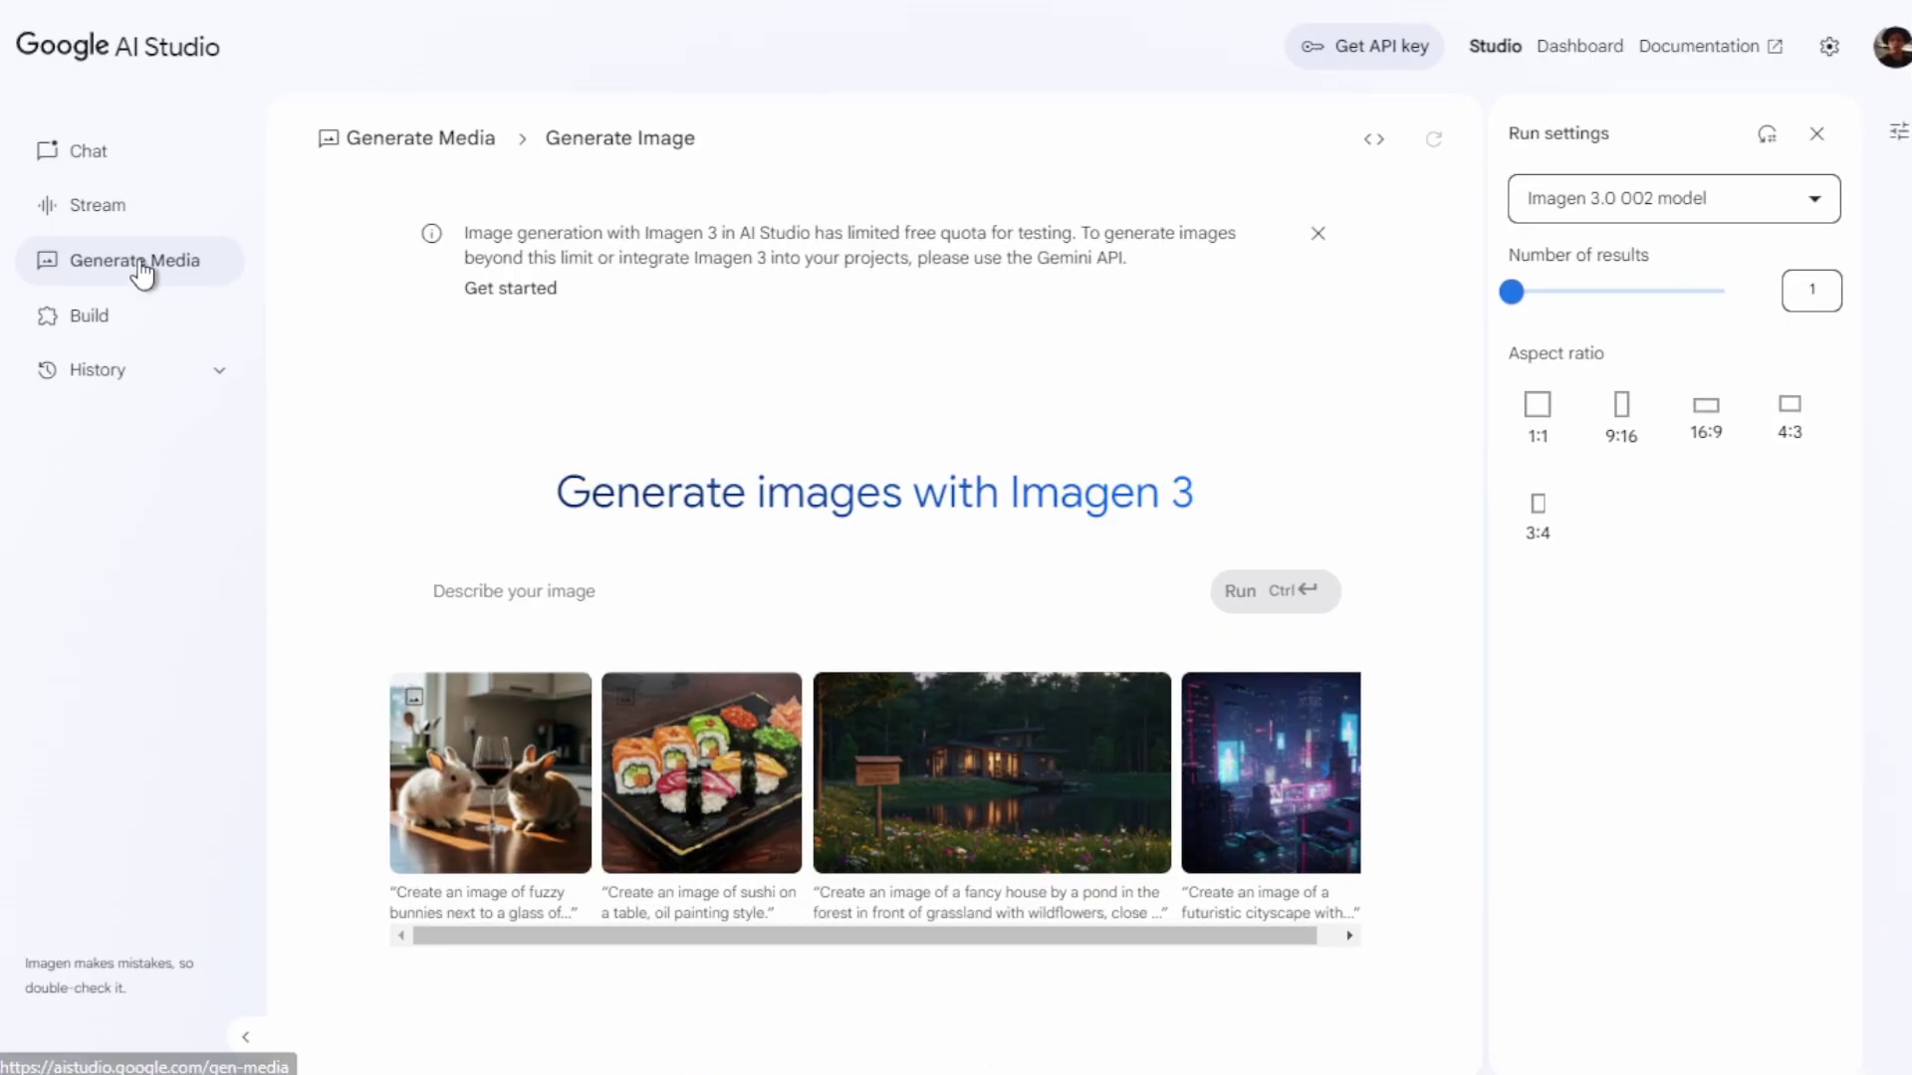
- In Google AI Studio, open the generative media overview and choose Gemini image generation
click(141, 271)
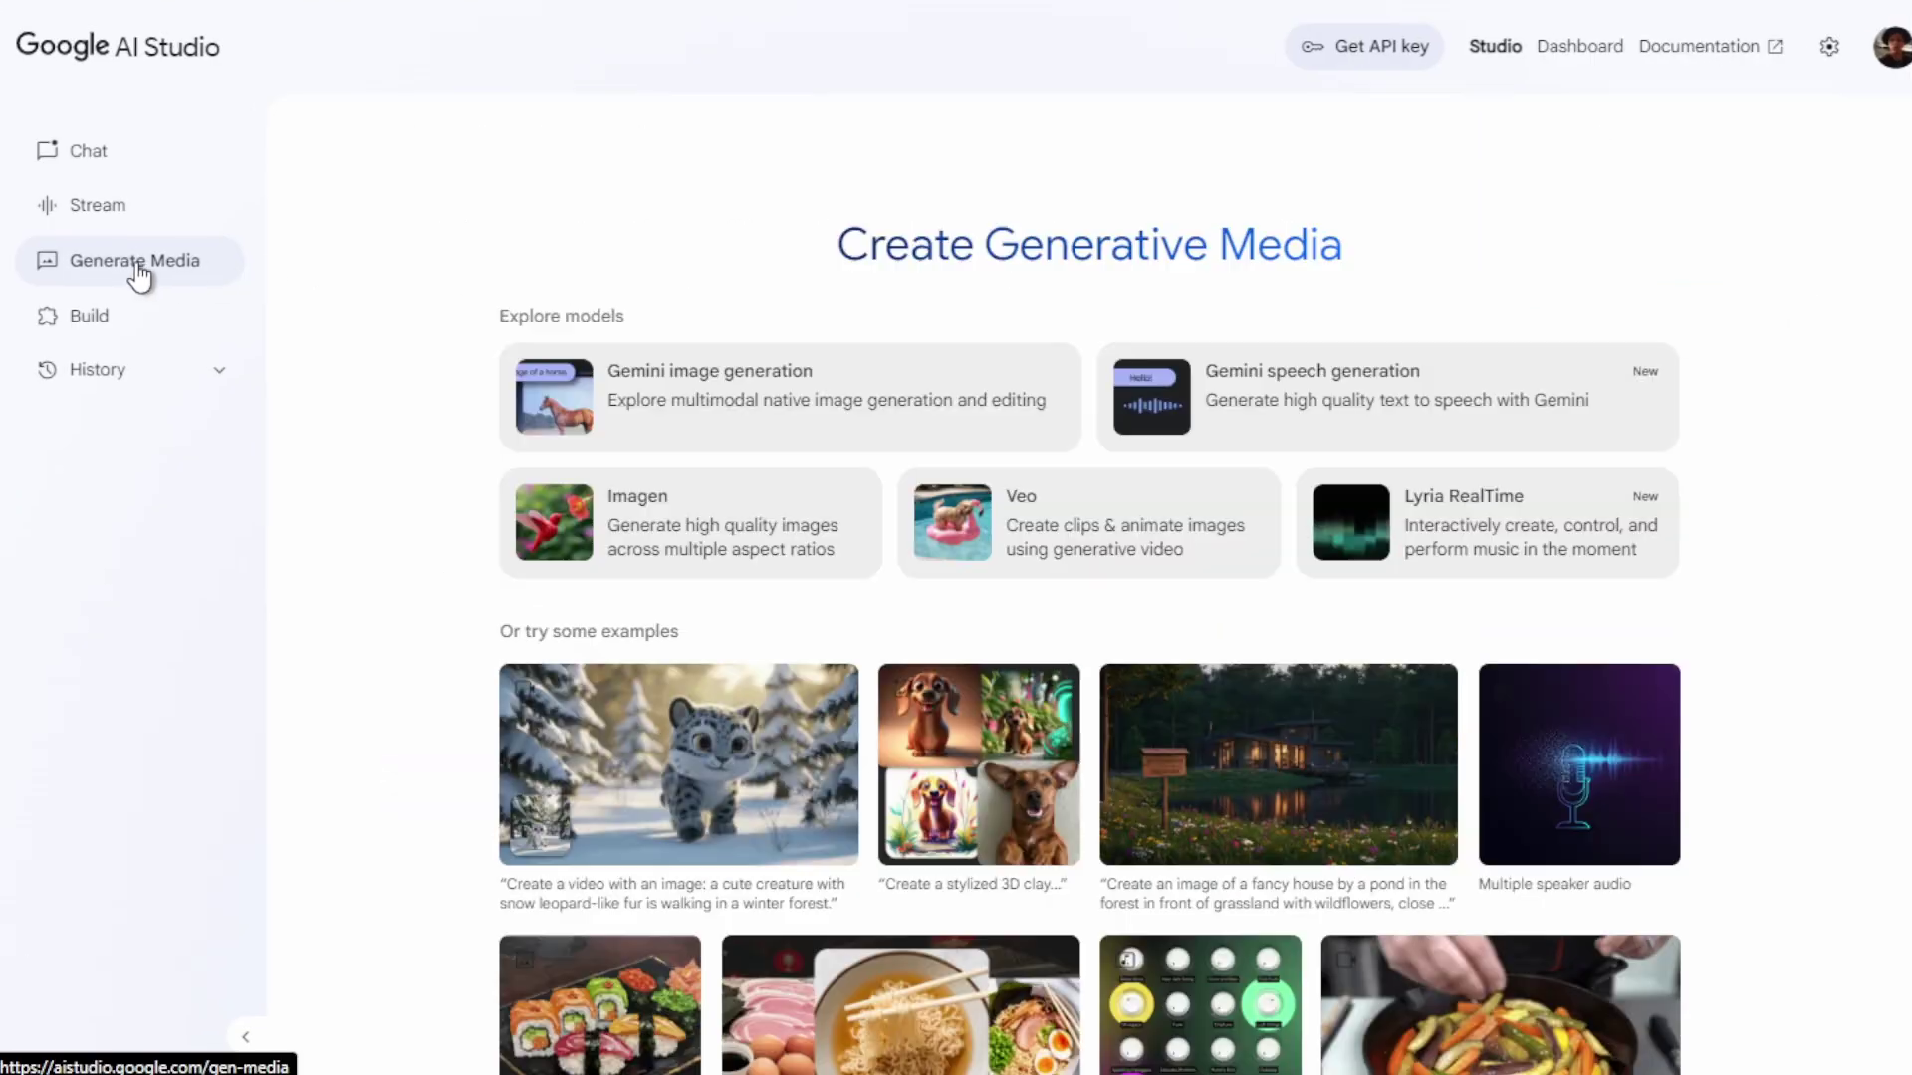
click(652, 423)
click(503, 498)
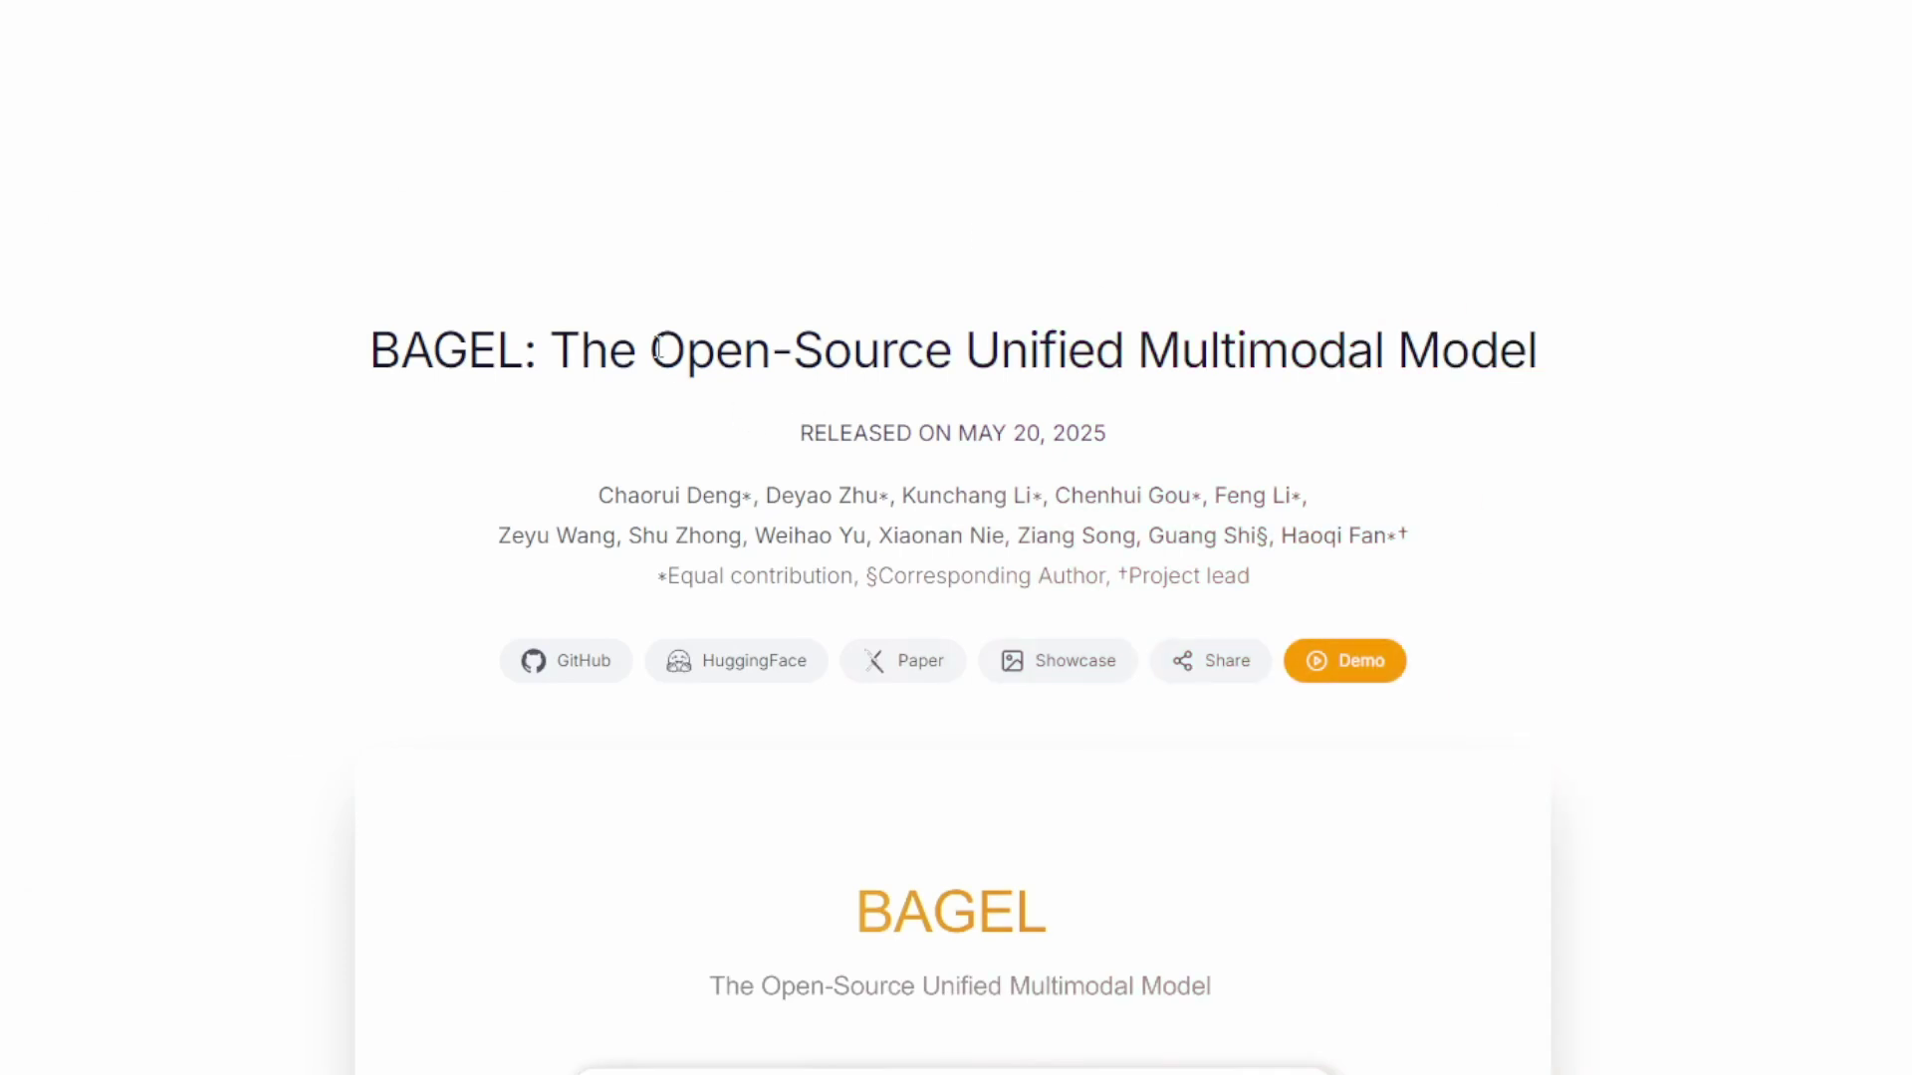
- On the BAGEL project page, play the introduction video and look through the example sections from Chat to Thinking
scroll(225, 358, down, 4)
scroll(231, 368, down, 3)
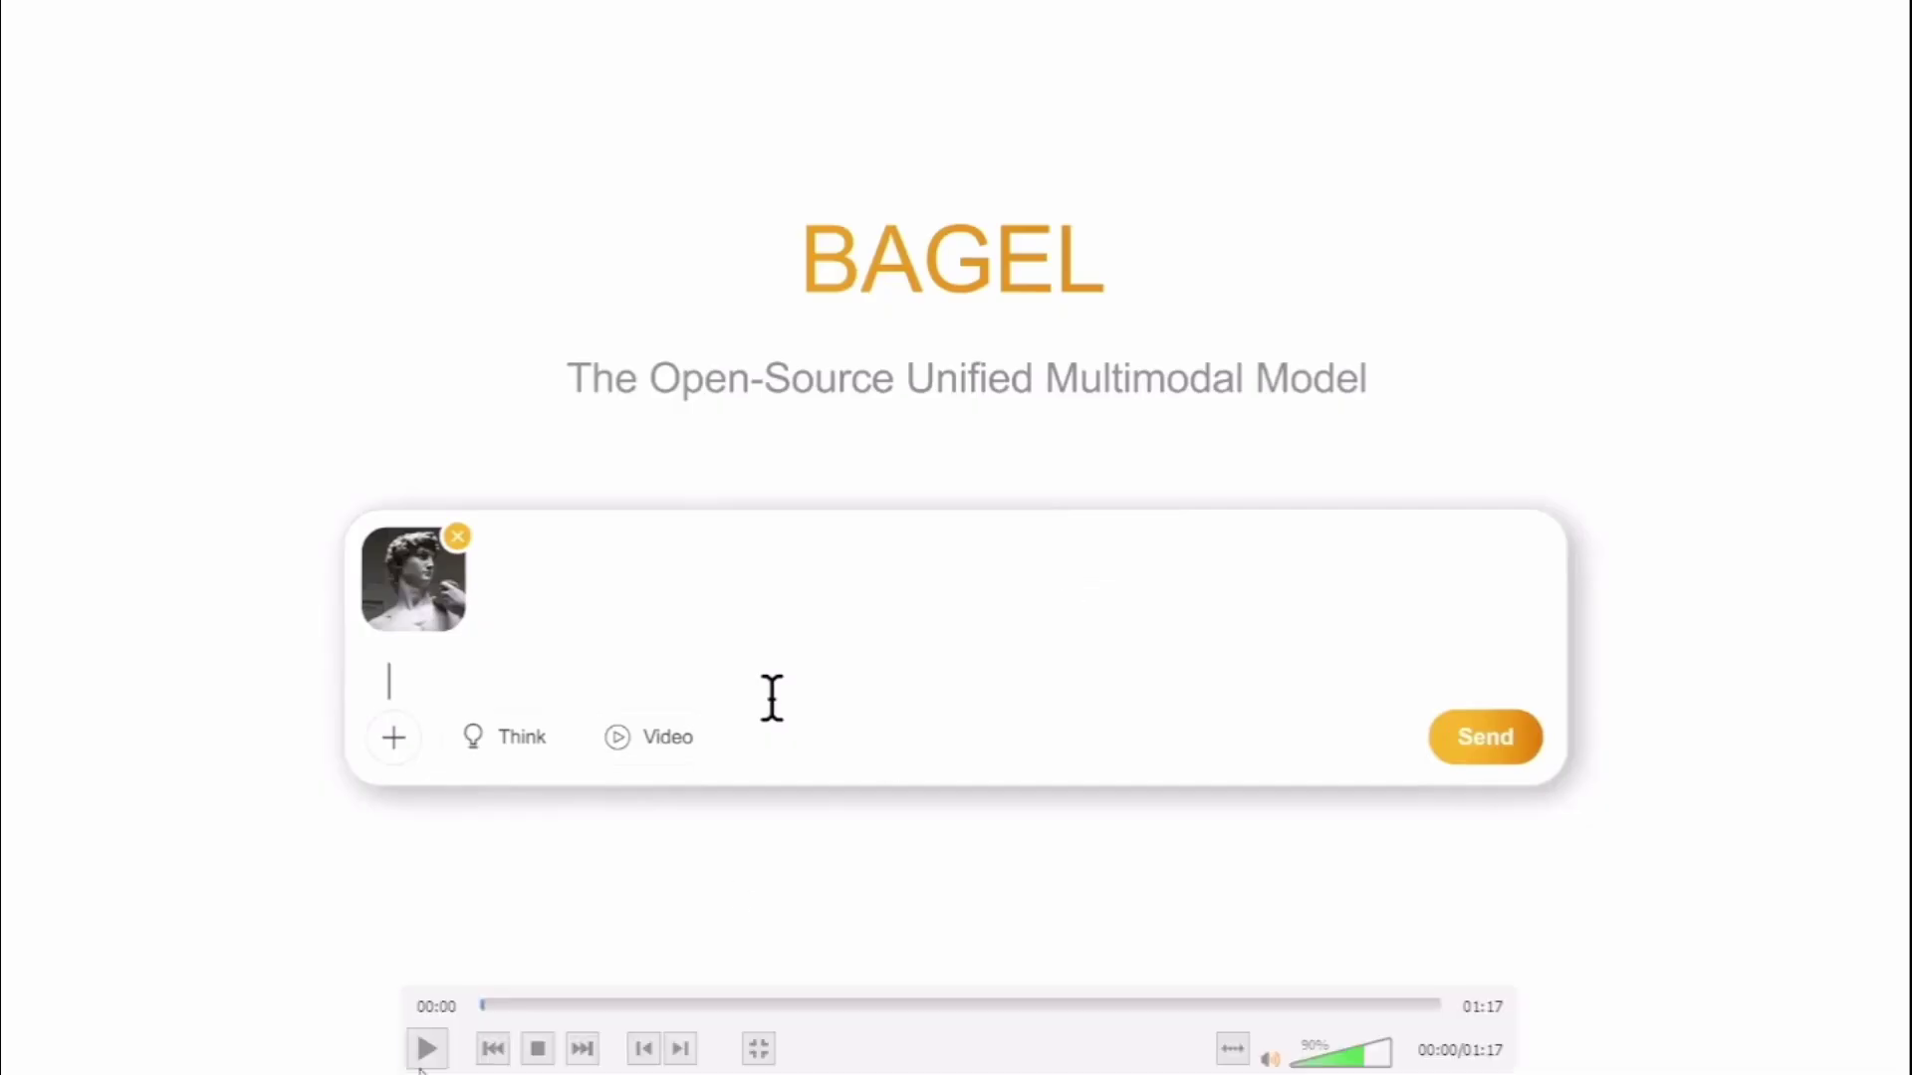
click(423, 1045)
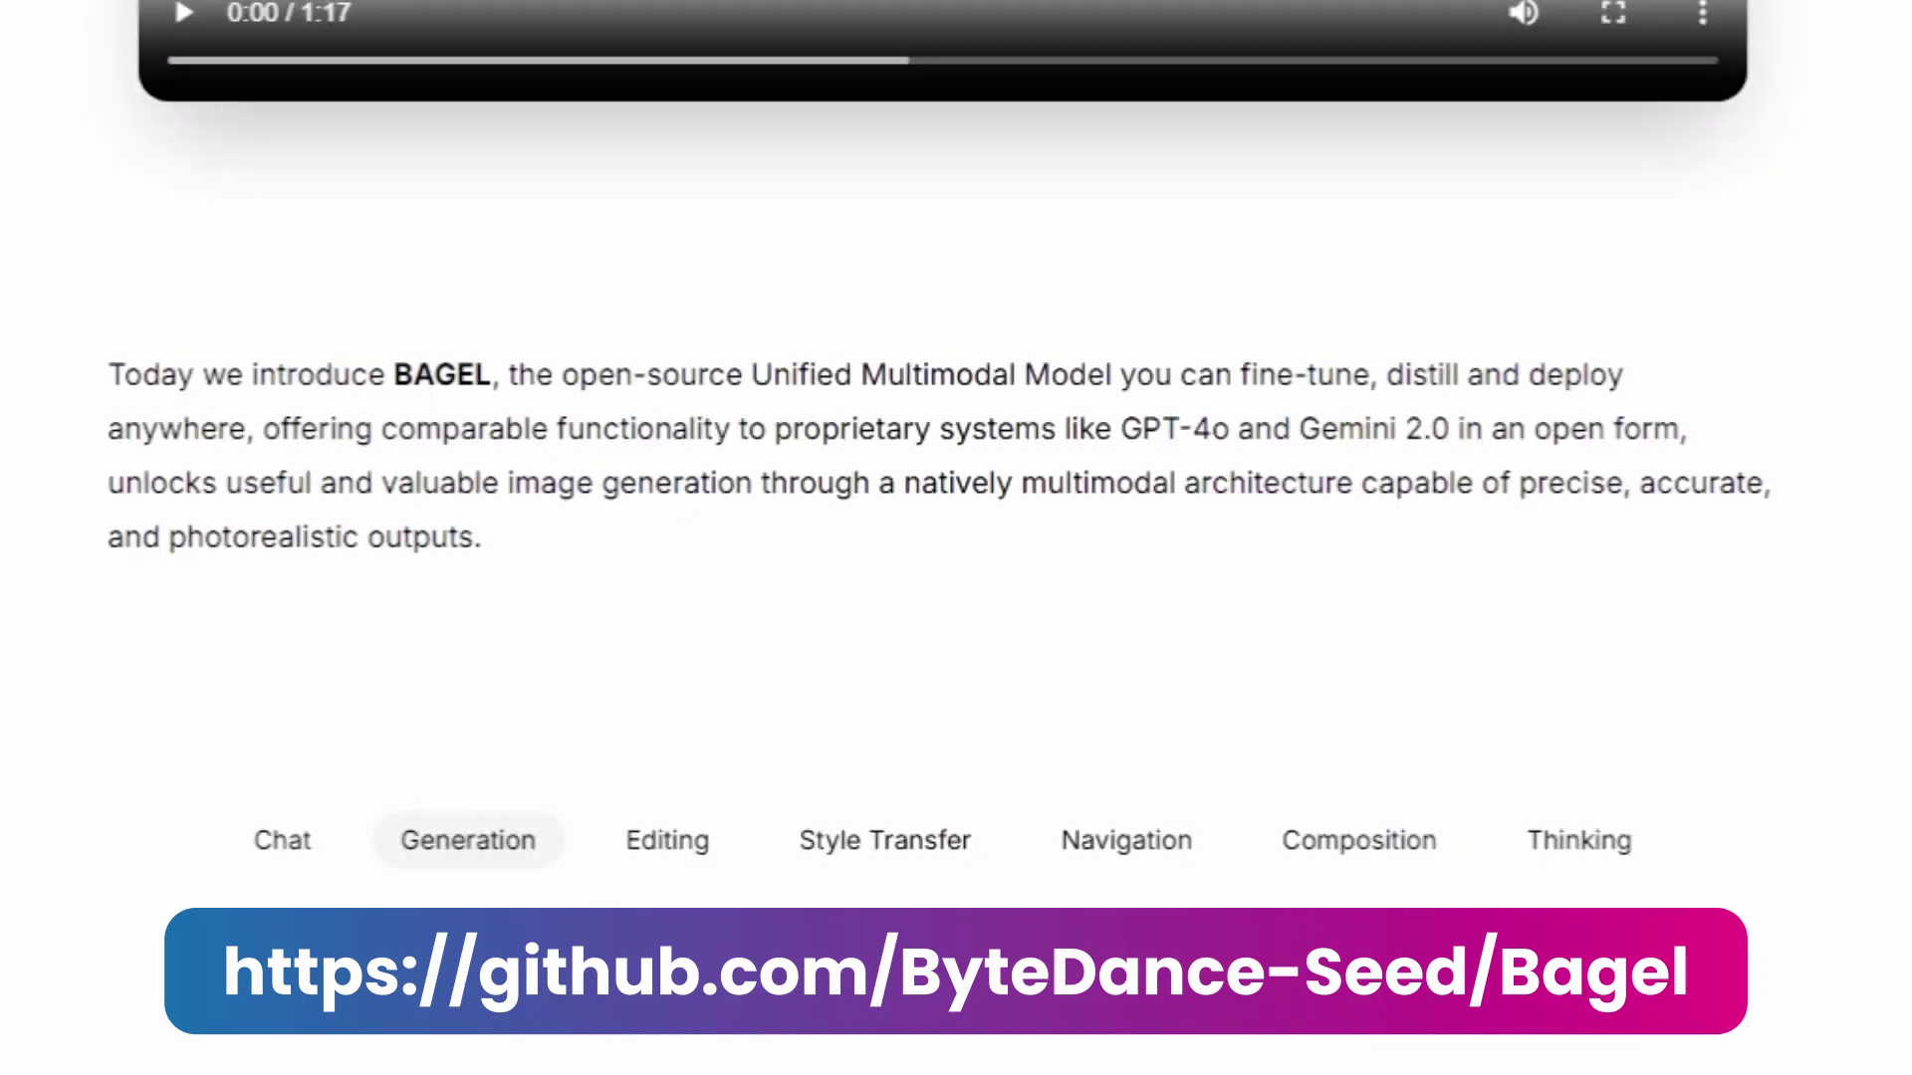
scroll(956, 538, down, 15)
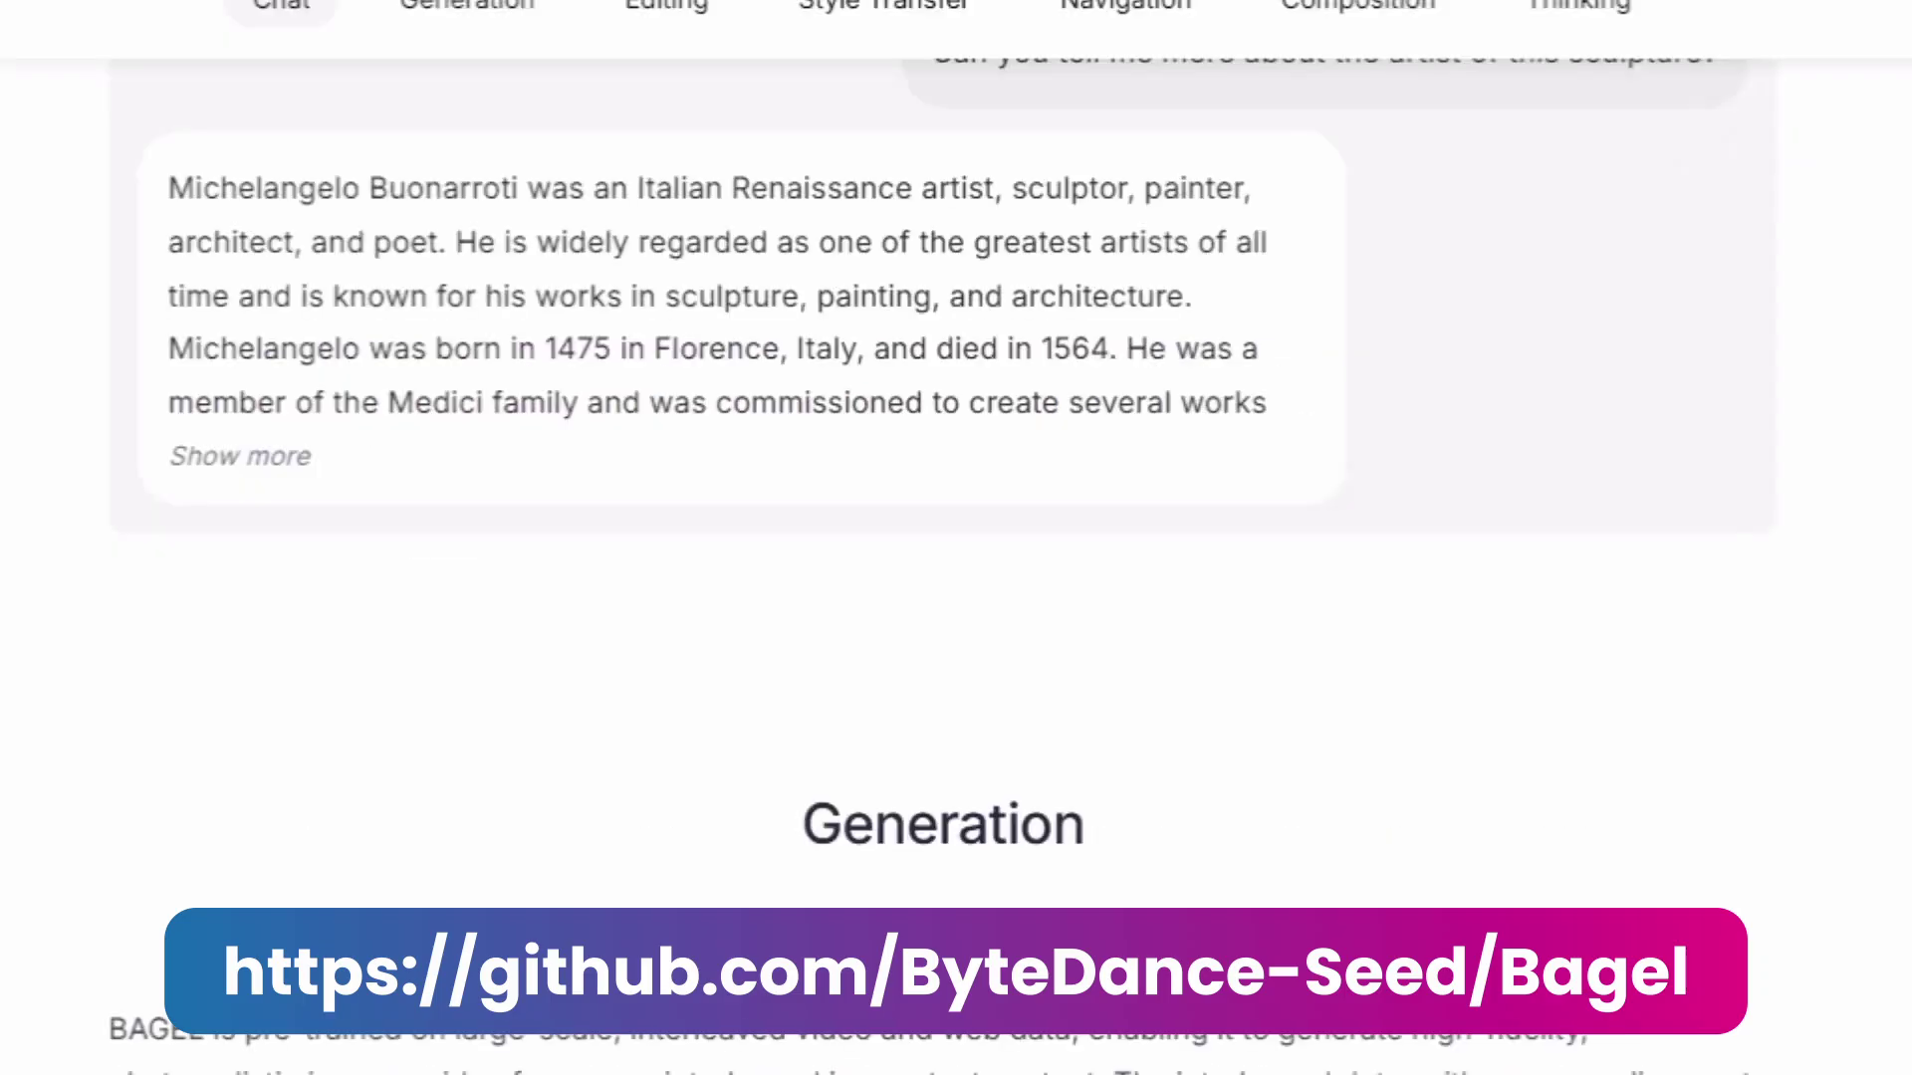
scroll(956, 538, down, 10)
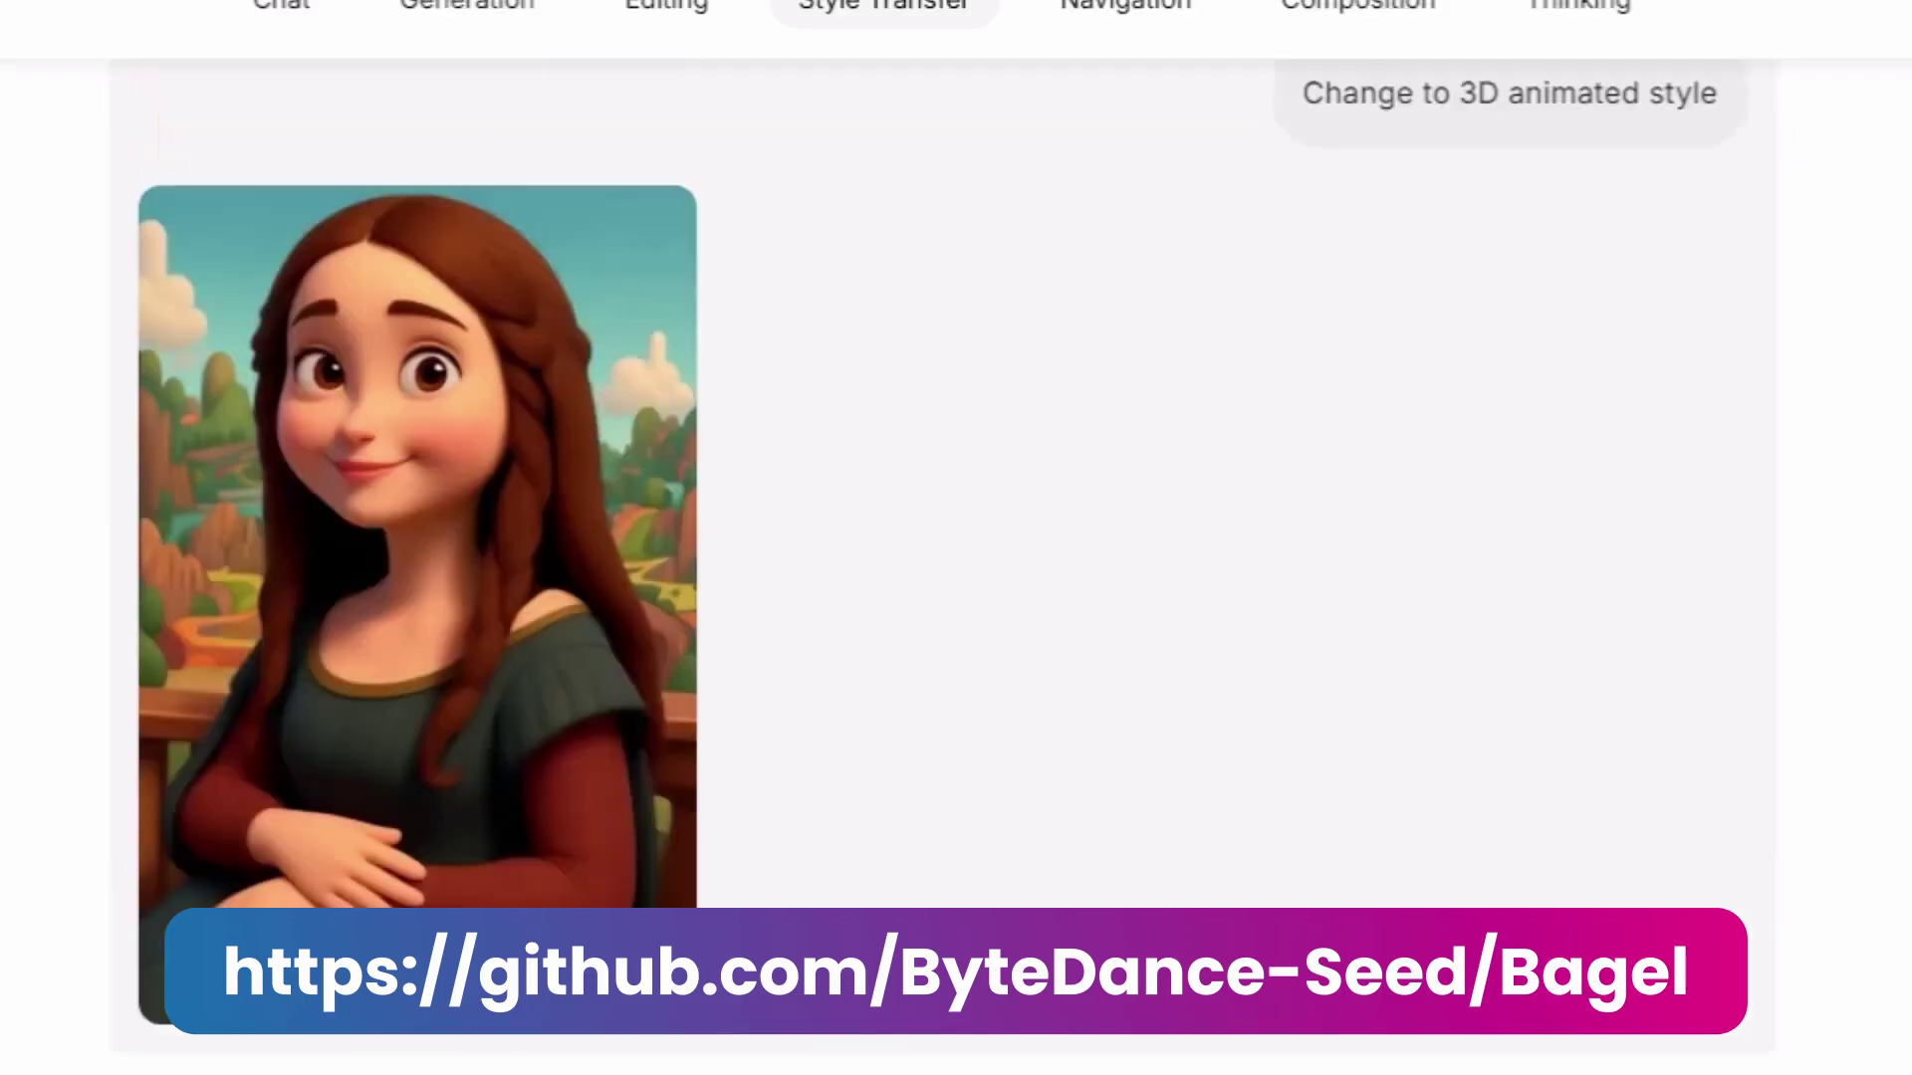
scroll(956, 538, down, 15)
scroll(956, 537, down, 10)
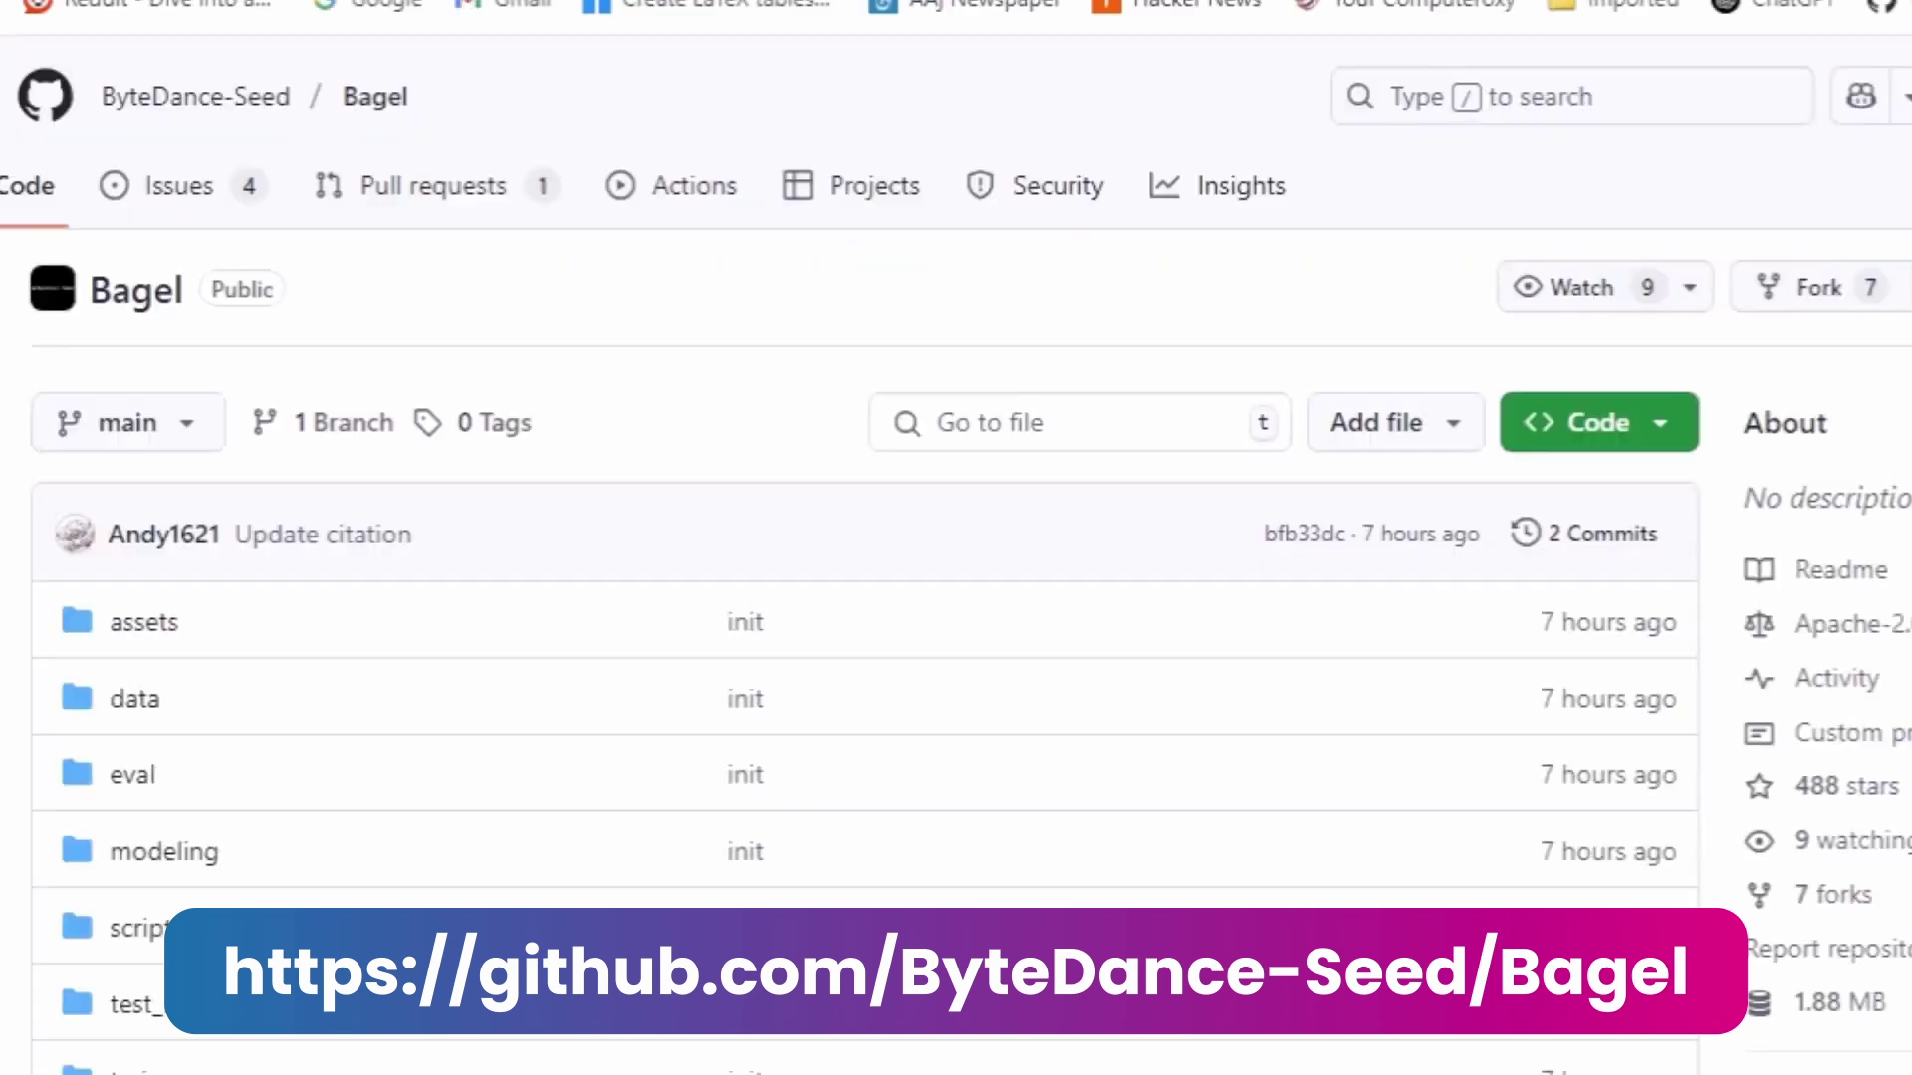
- In the ByteDance-Seed/Bagel GitHub repository, review the file list and README introduction, and bring up the BAGEL Demo badge's link options
scroll(956, 538, down, 5)
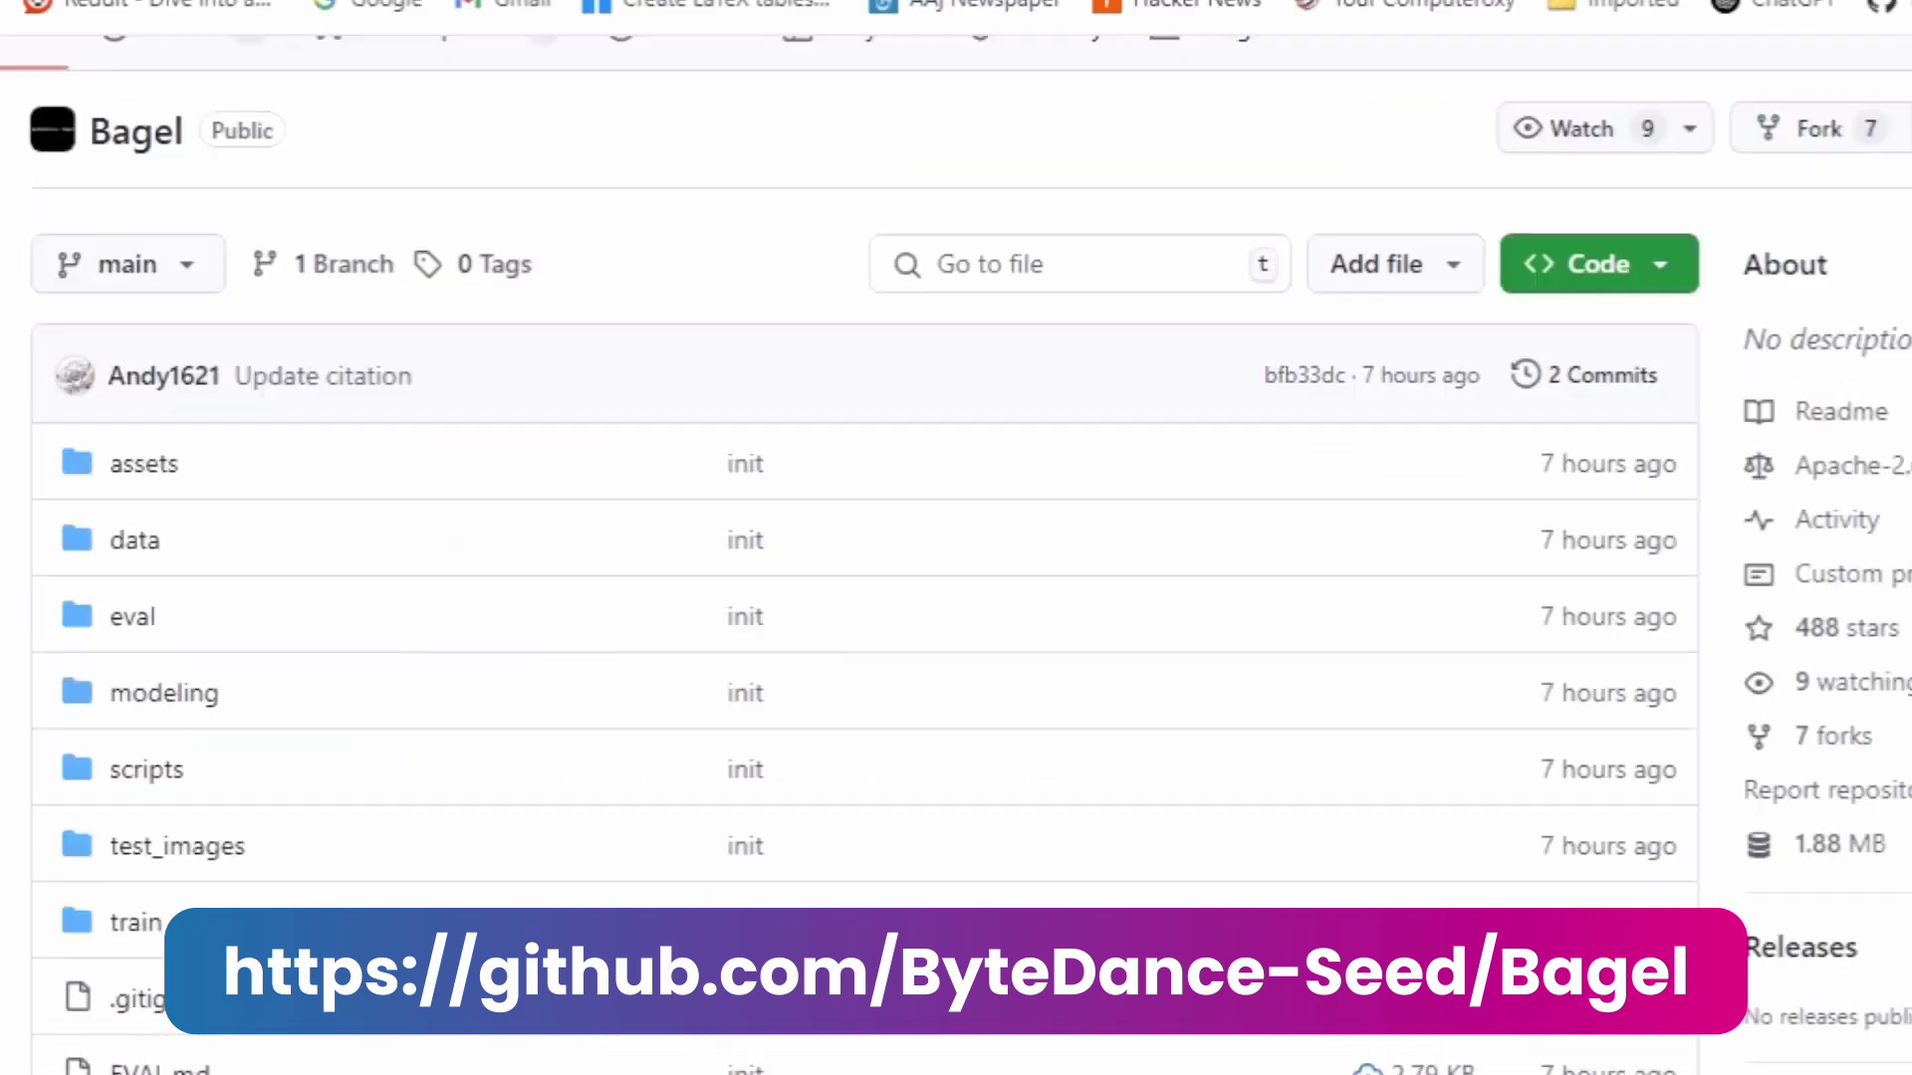
scroll(956, 537, down, 10)
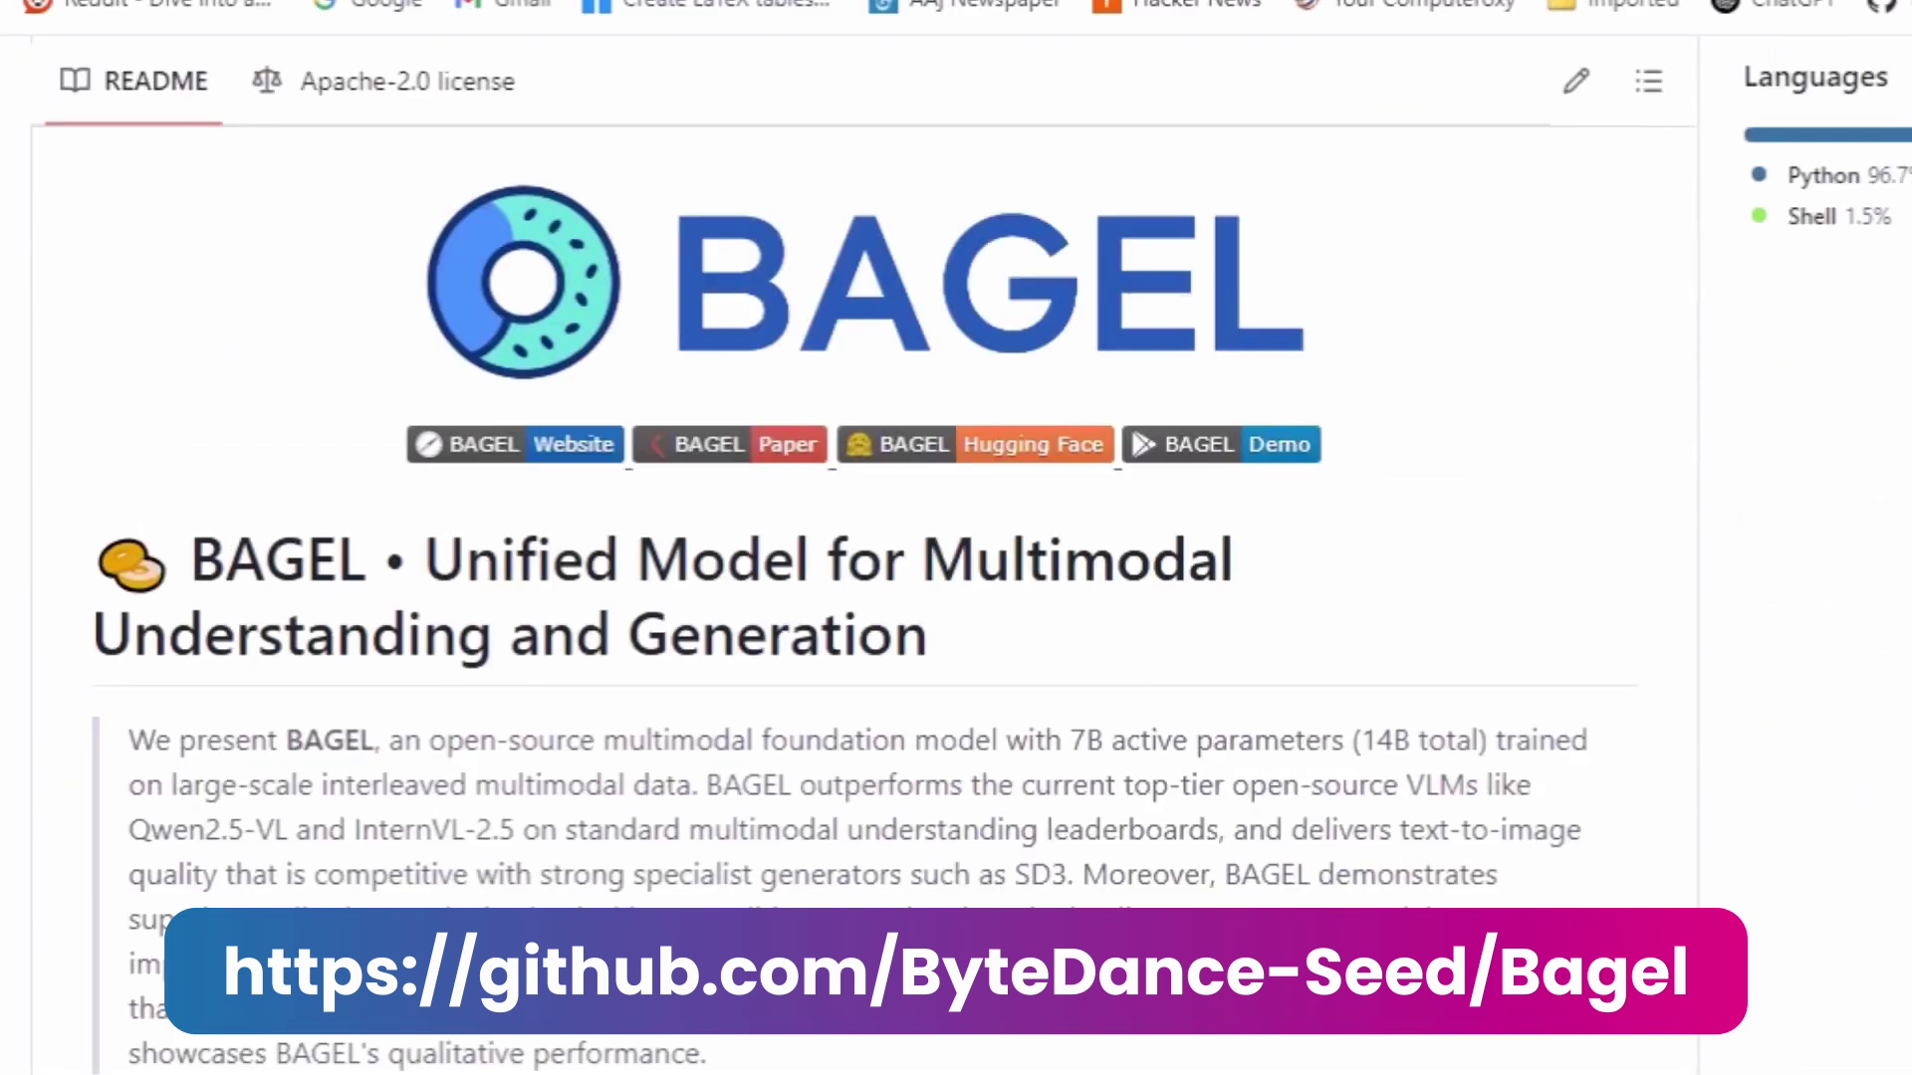
right_click(1174, 464)
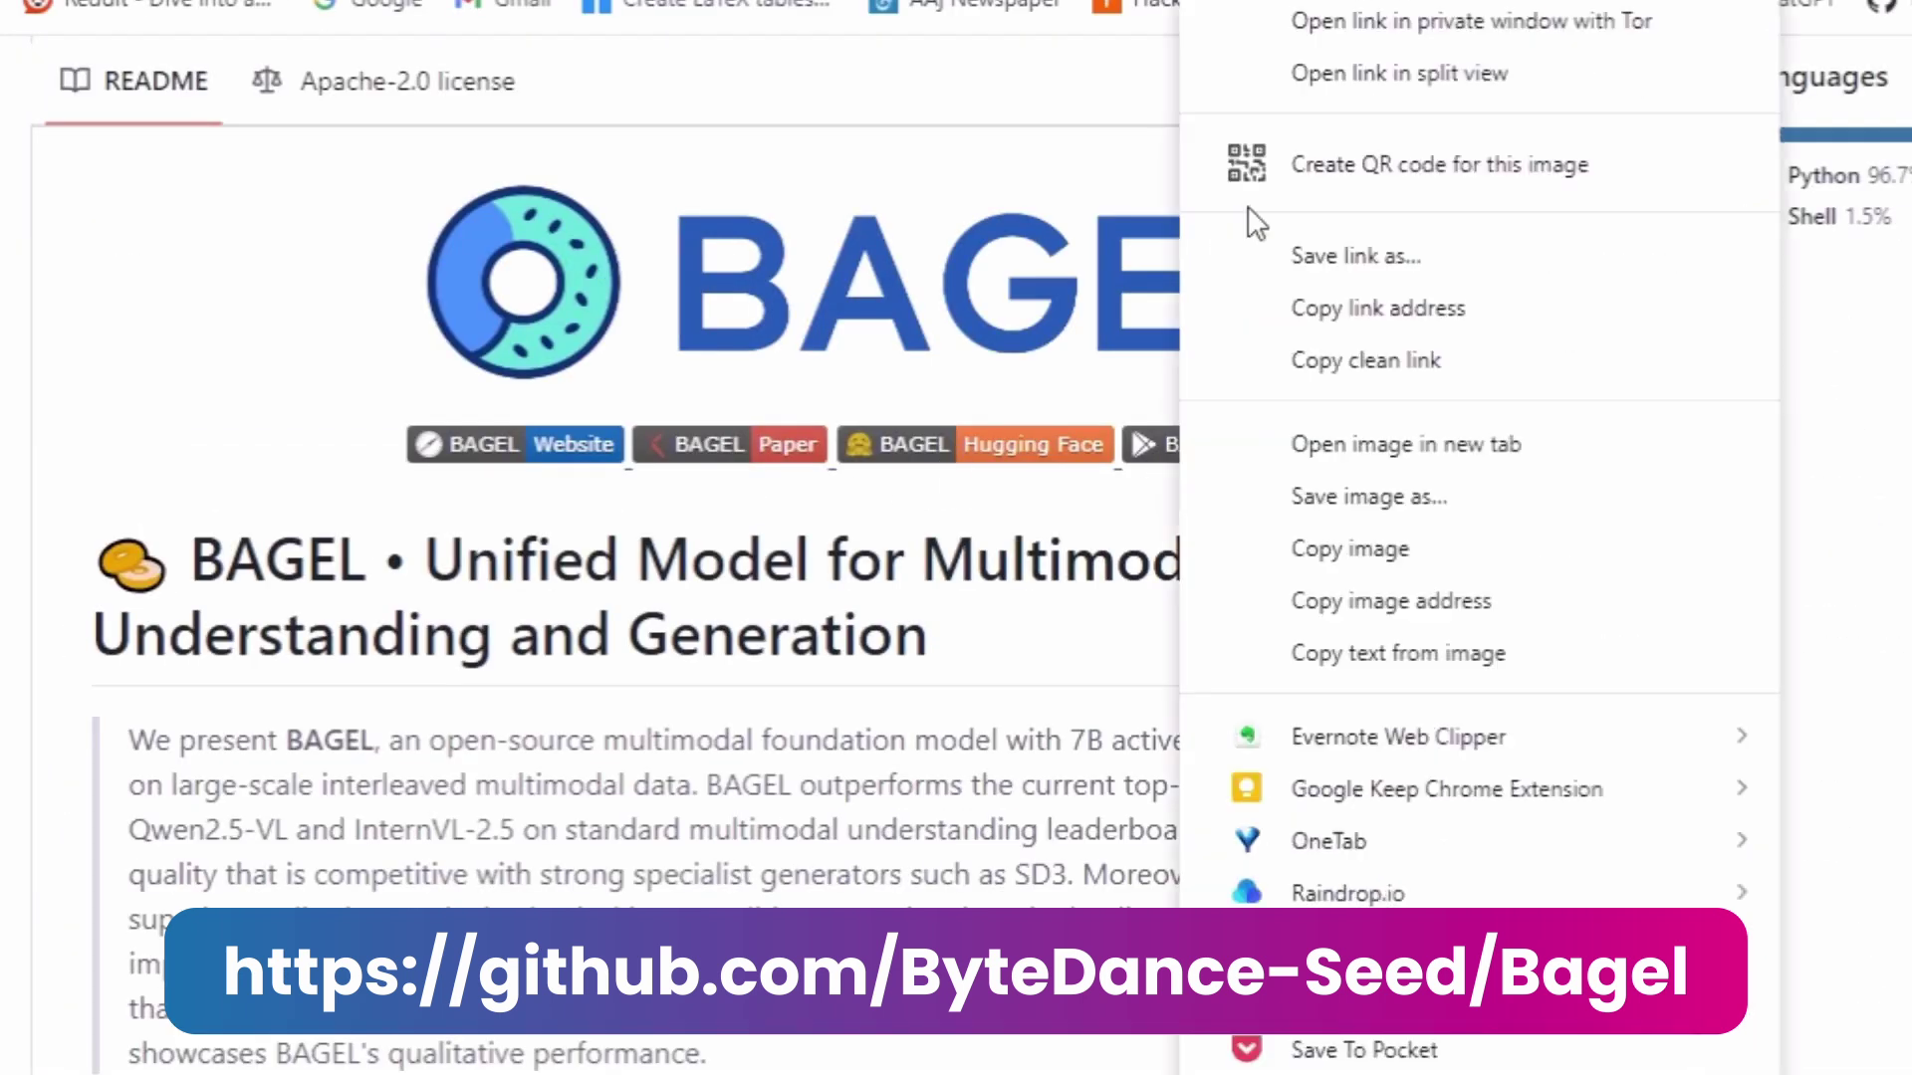
key(Escape)
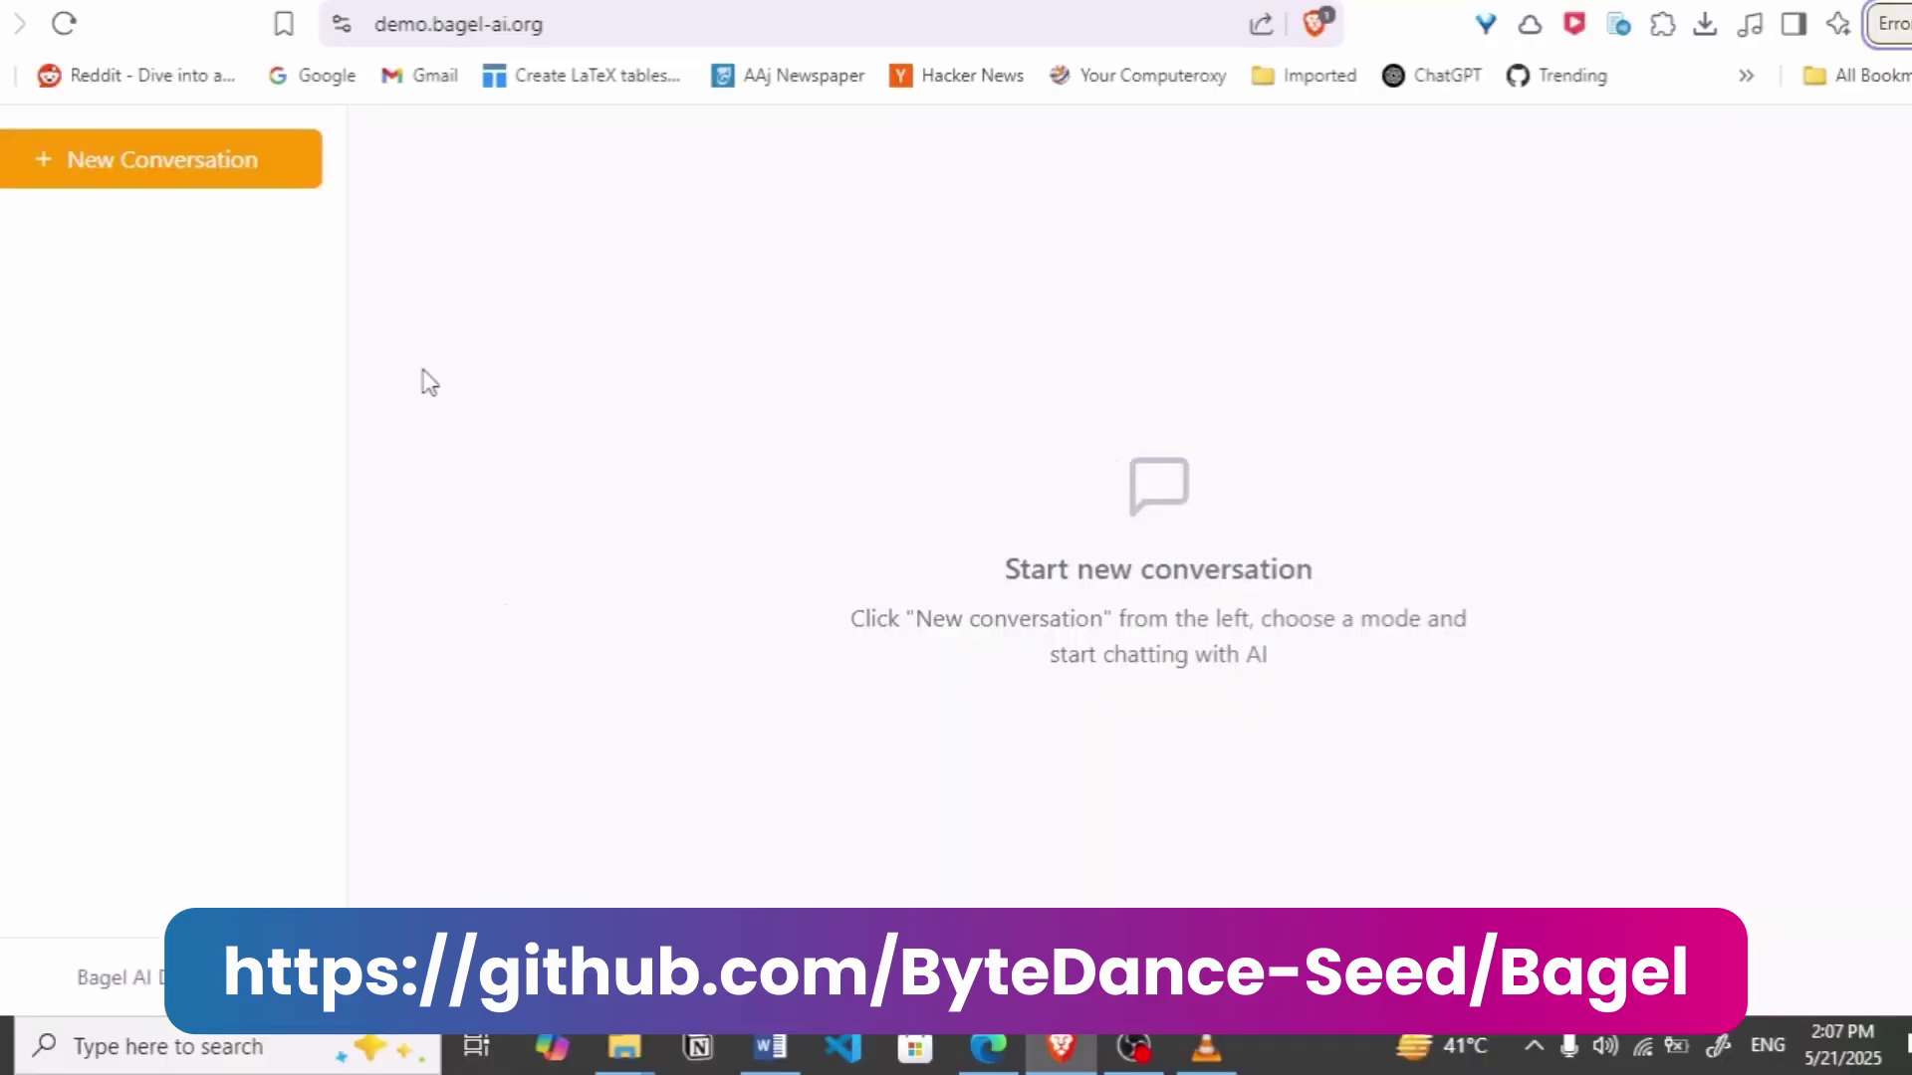
- In the Bagel AI demo, create a conversation named "new" and go to its instruction field
click(171, 164)
triple_click(709, 560)
text(new)
click(1235, 663)
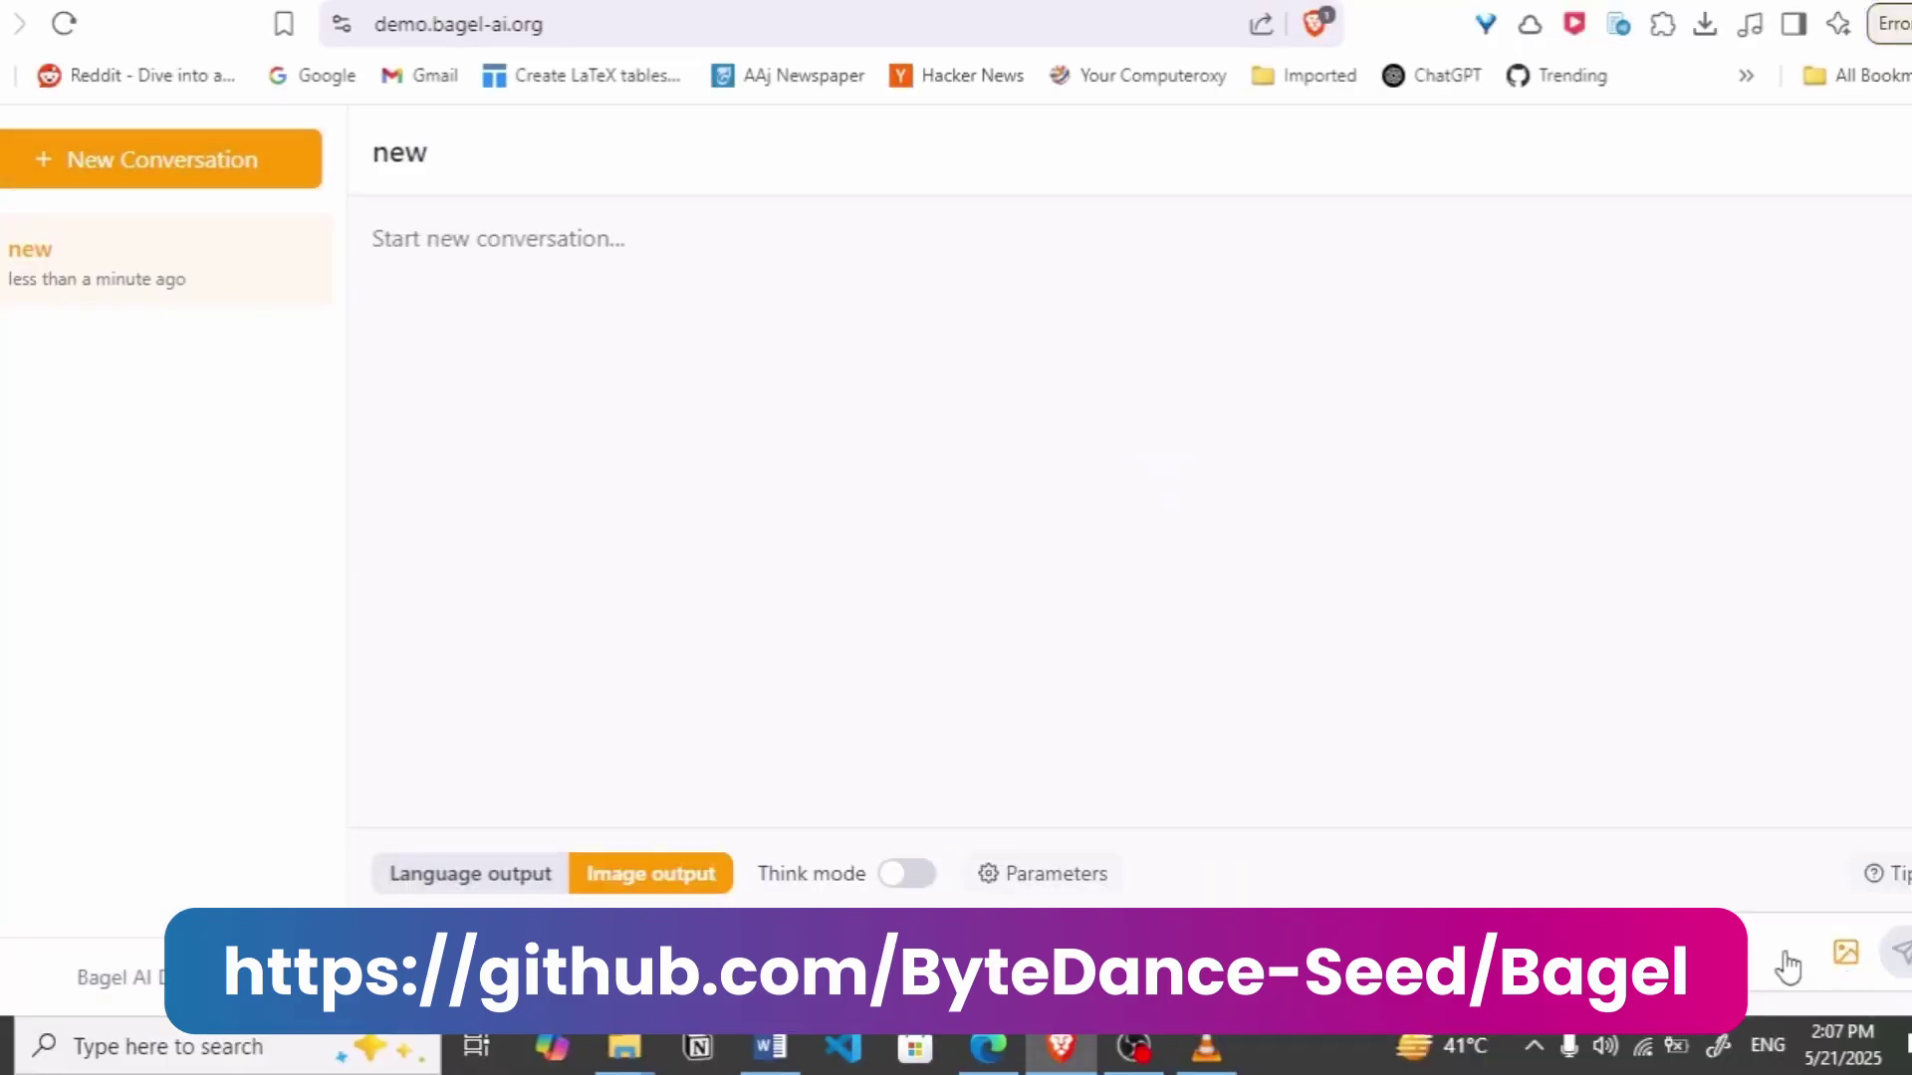
click(1788, 966)
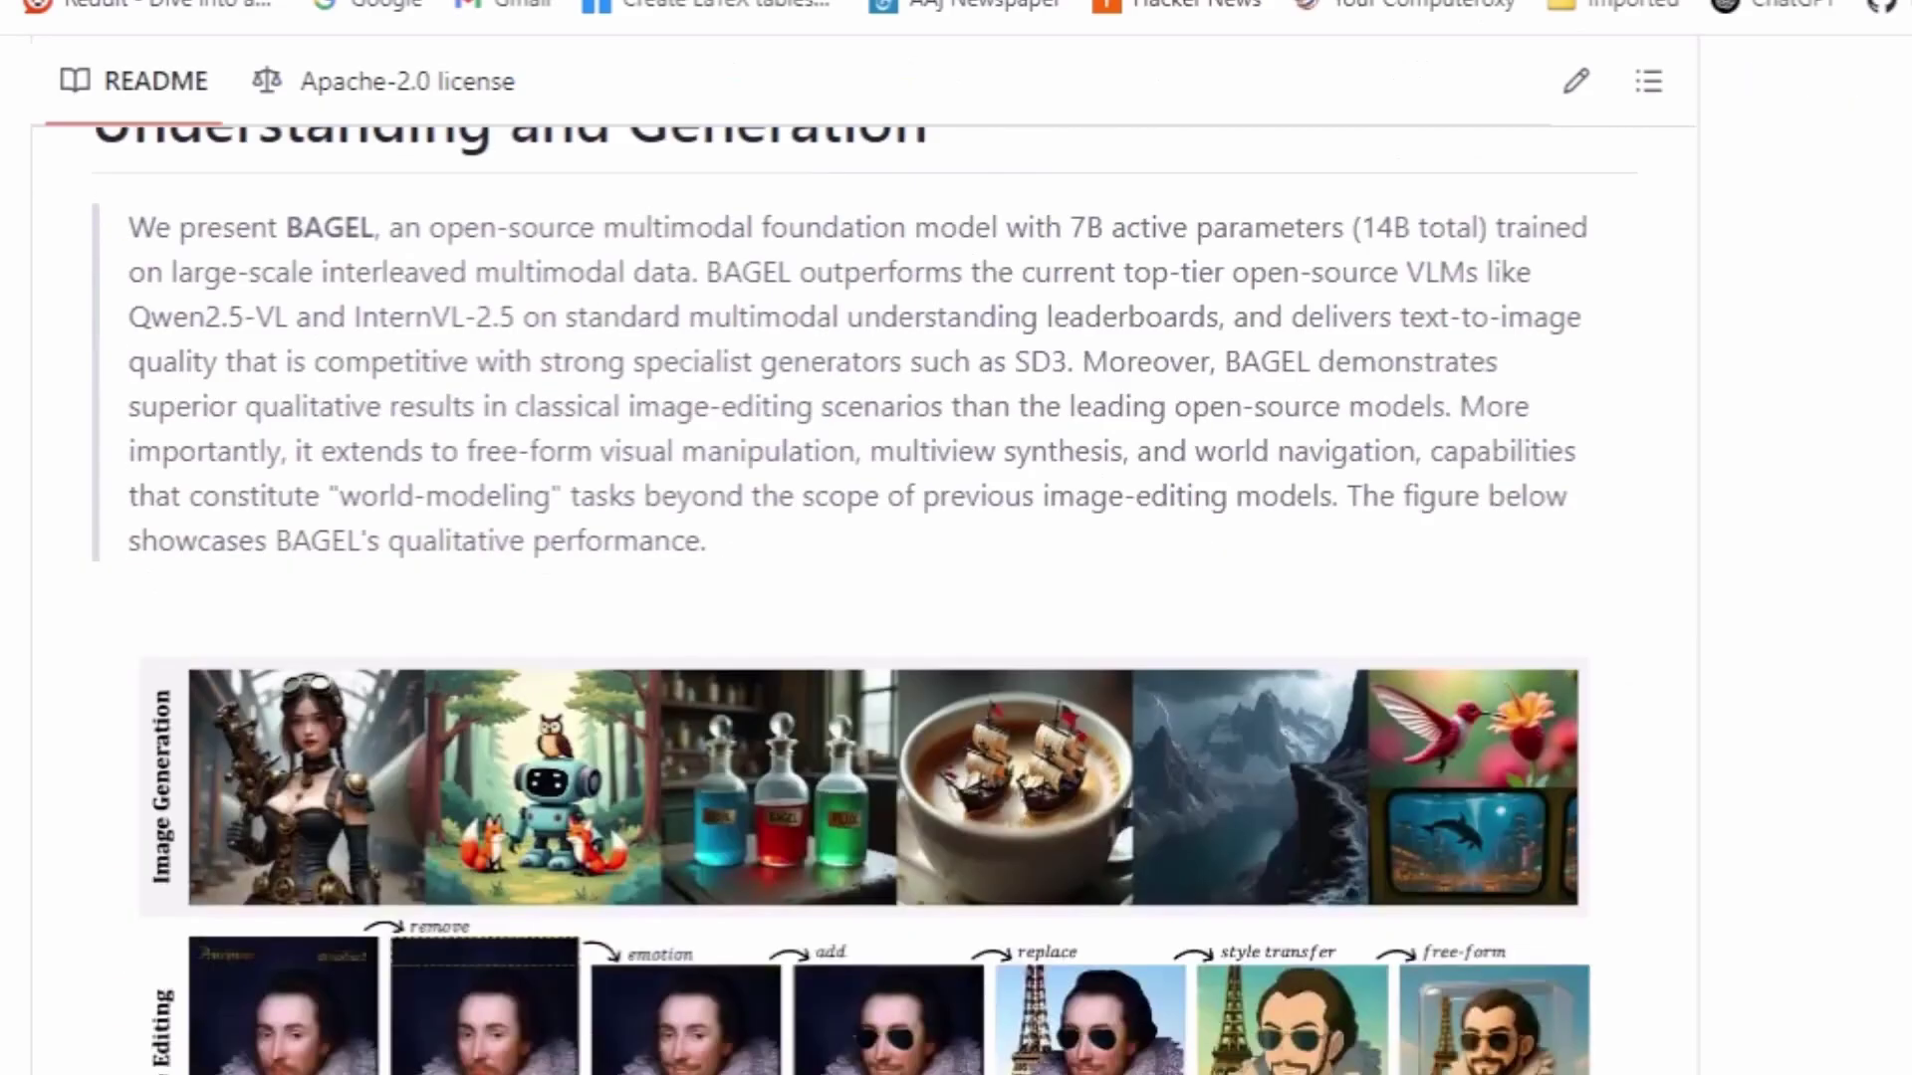
- In the Bagel GitHub README, examine the sample image showcase, the architecture diagram and the Quick Start setup instructions
scroll(956, 597, down, 5)
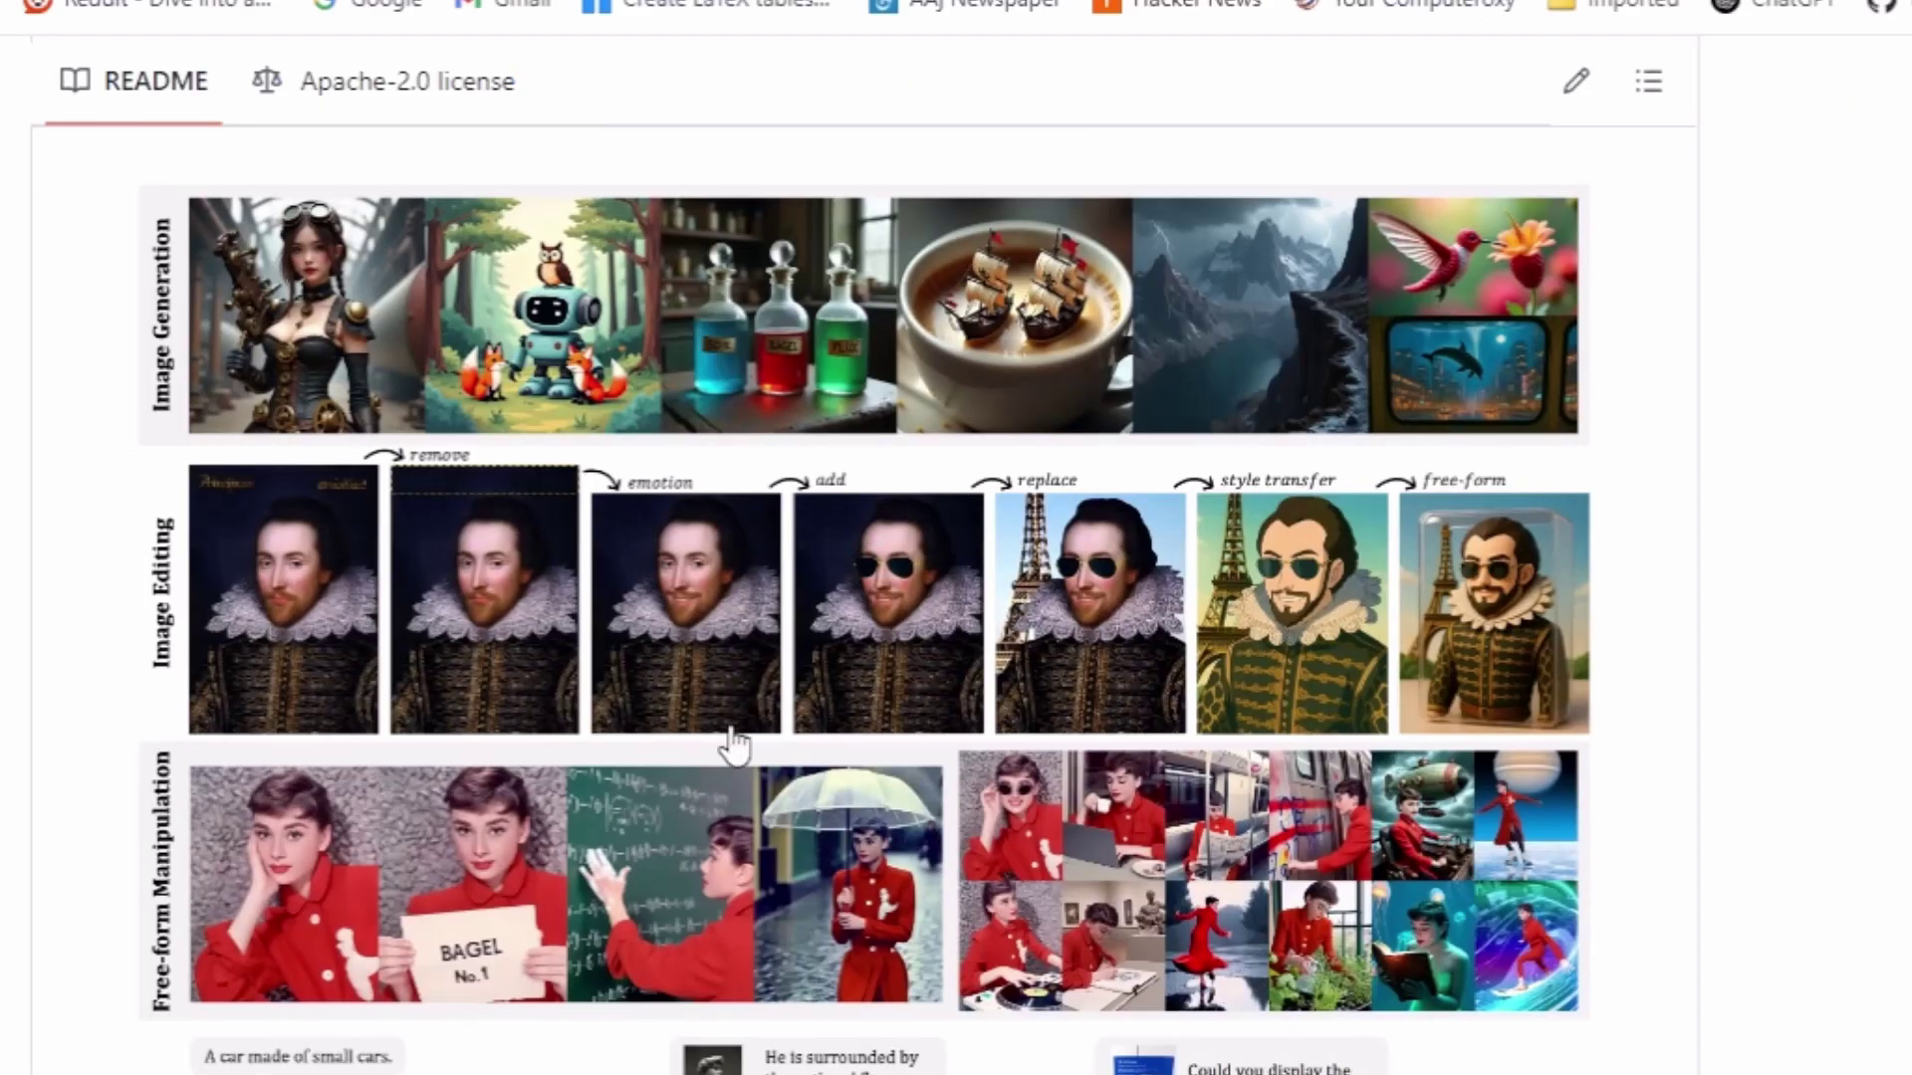
scroll(730, 747, down, 1)
scroll(863, 598, down, 10)
scroll(863, 598, up, 4)
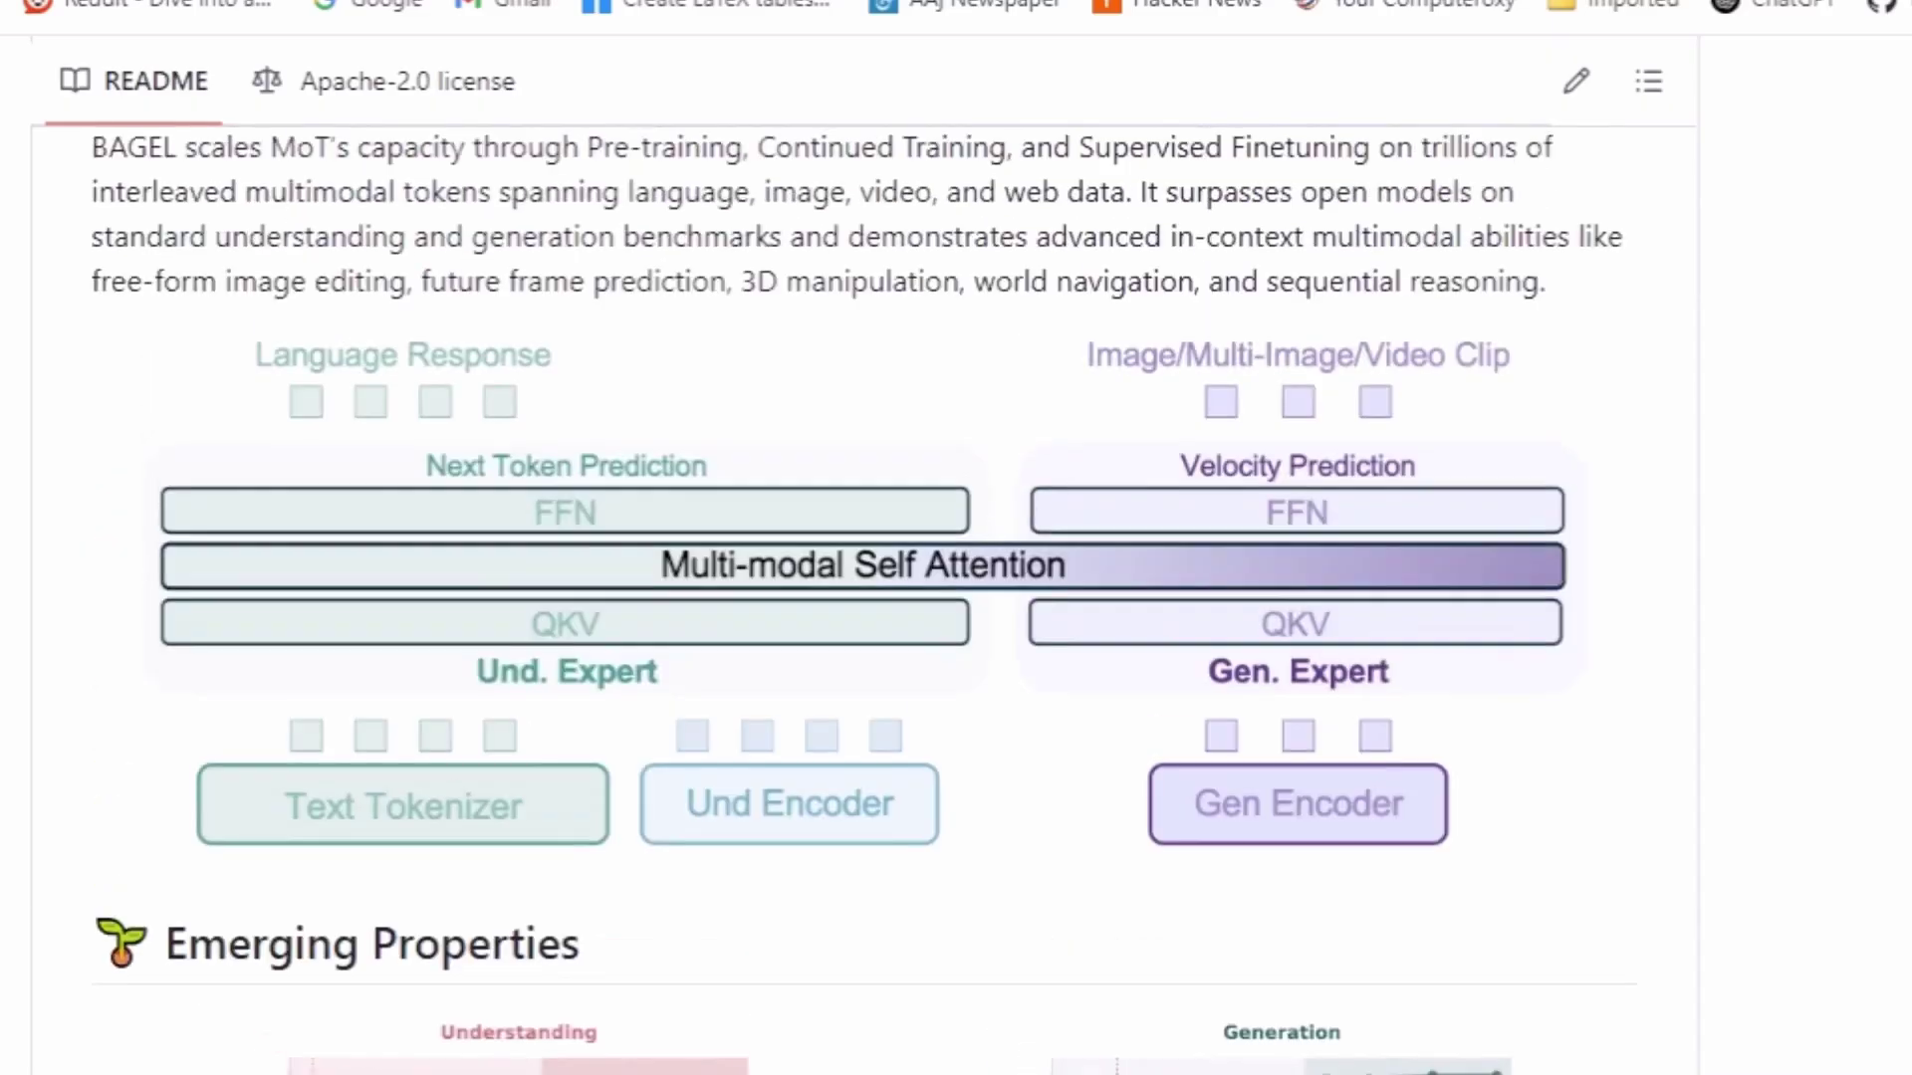
scroll(956, 598, down, 10)
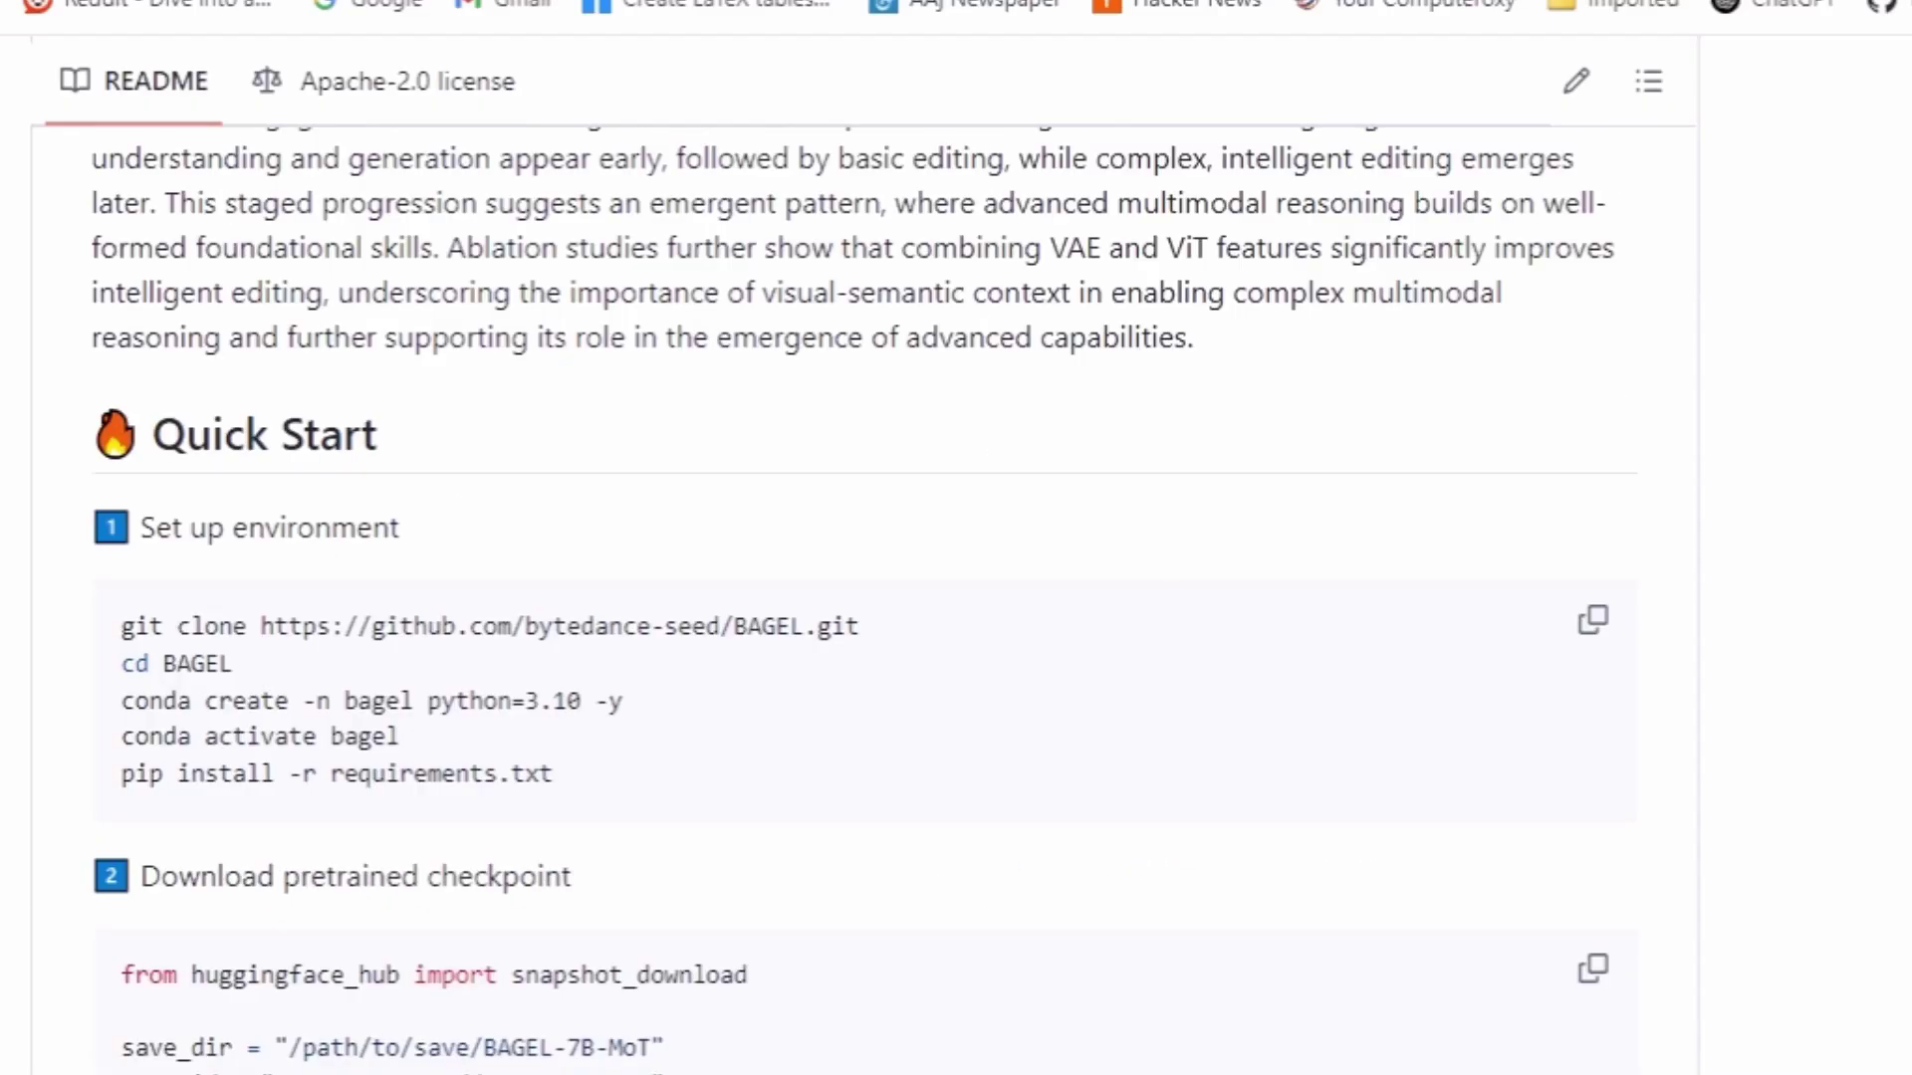
- Examine the README's benchmark tables from Visual Understanding and Text-to-Image Generation through image editing, down to the citation
scroll(996, 223, down, 15)
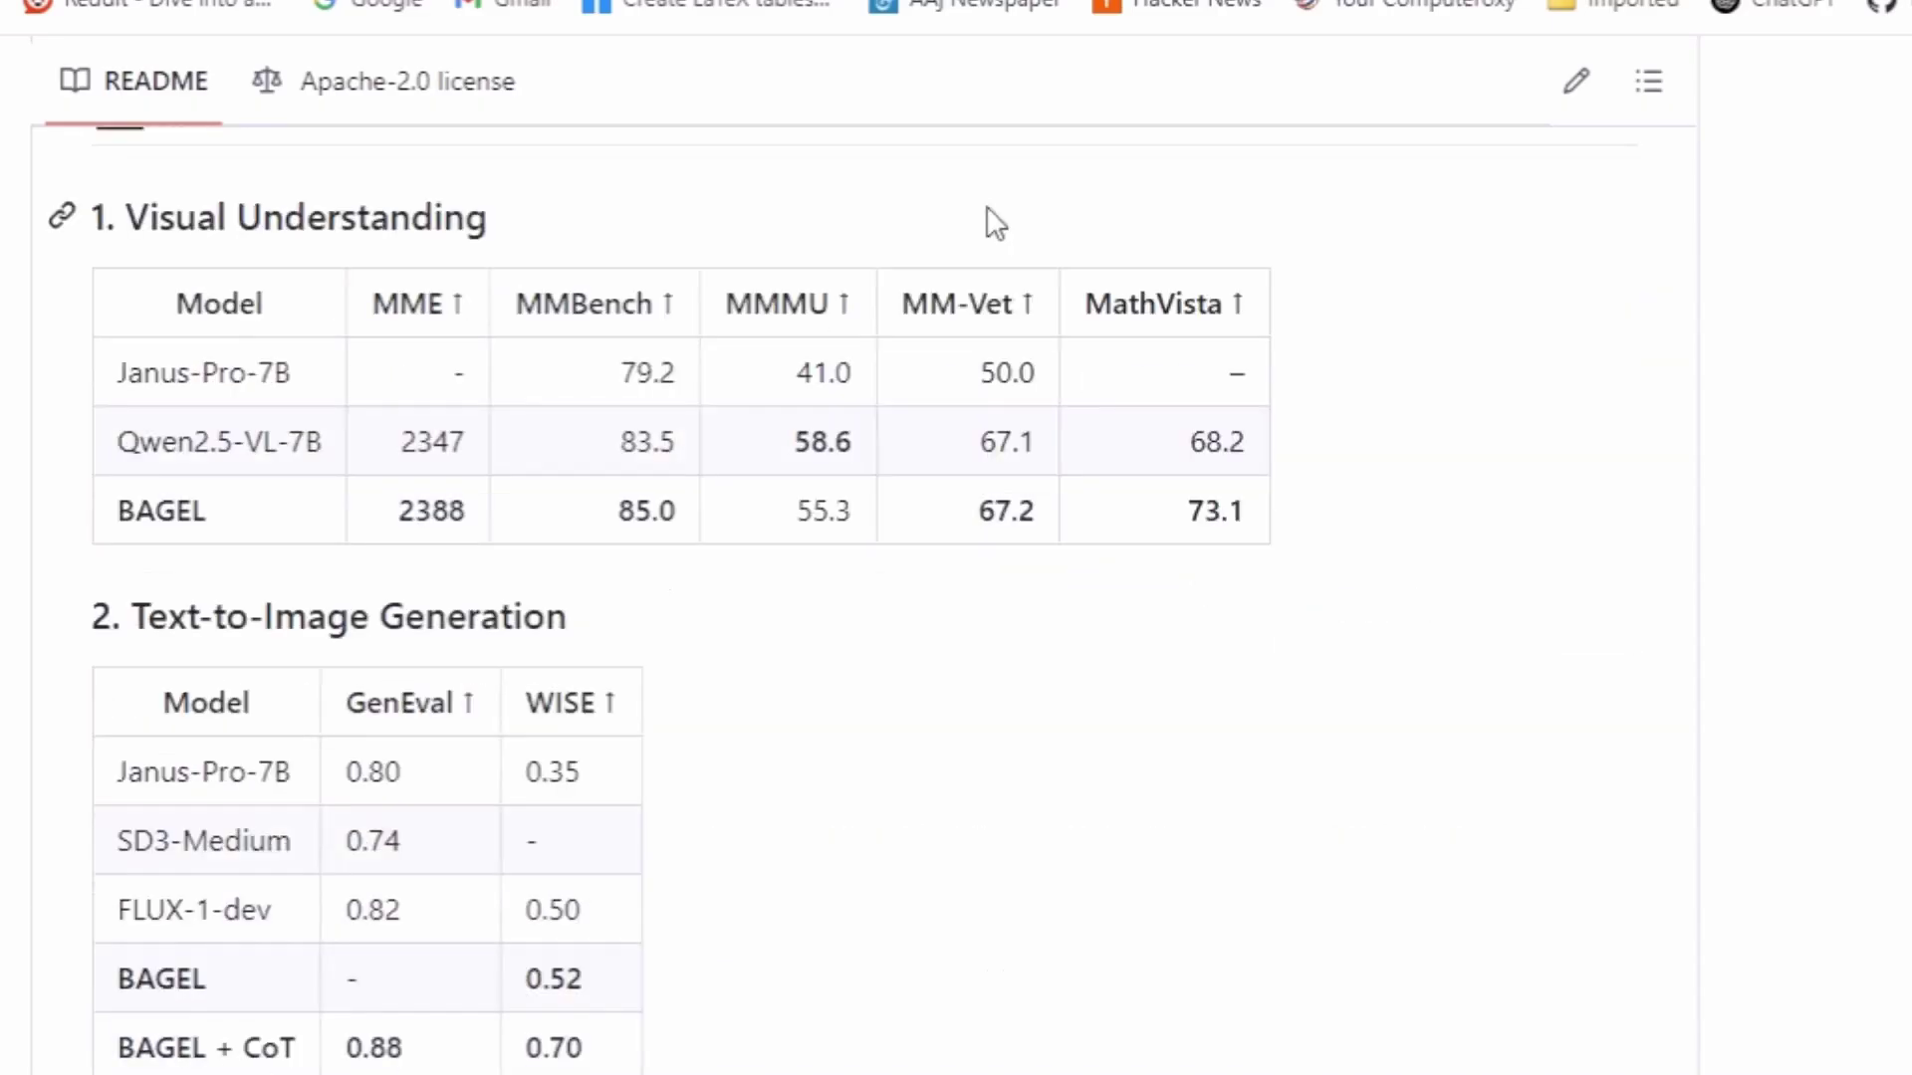
drag(118, 374, 306, 402)
click(133, 391)
scroll(865, 645, down, 12)
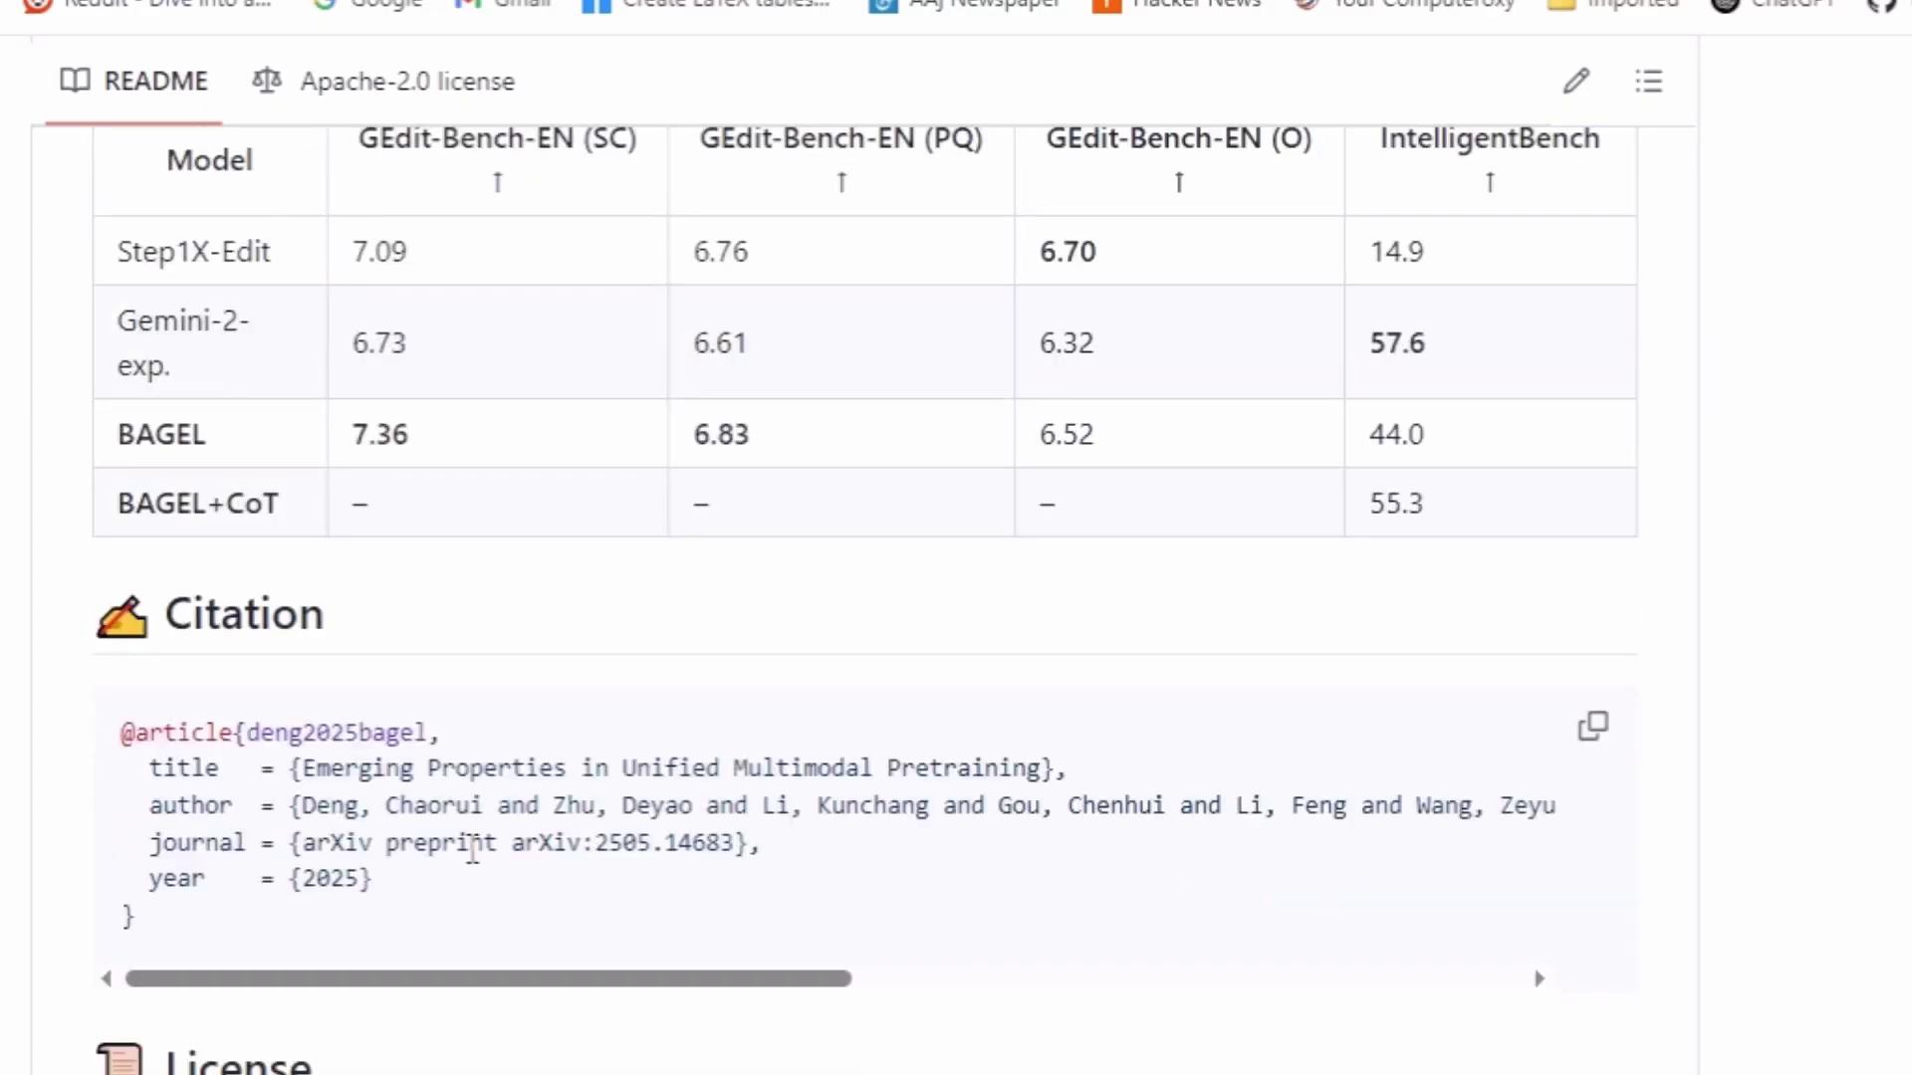